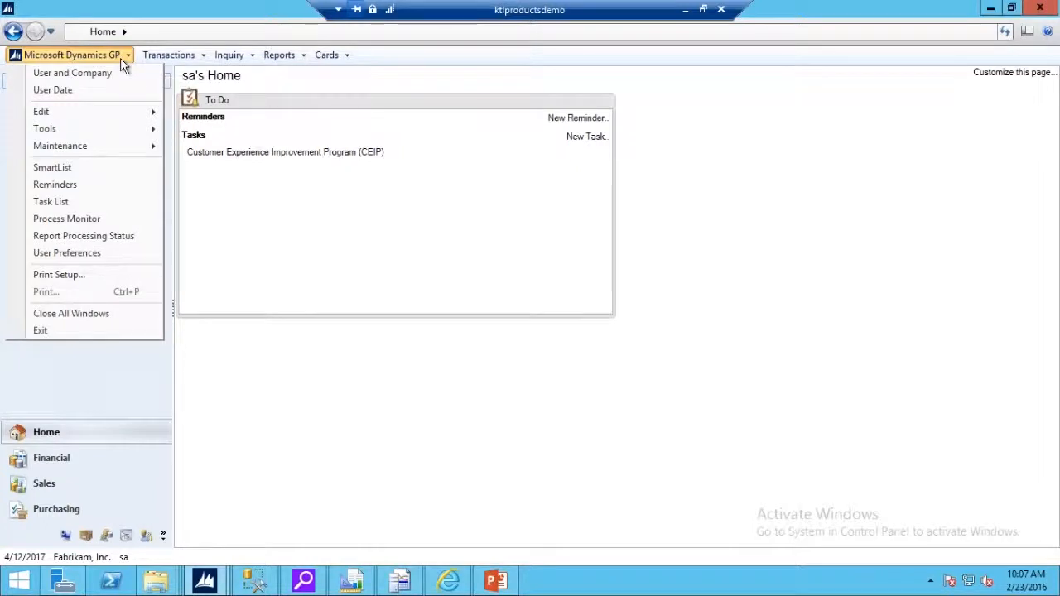
Open the system's Reporting Tools Setup and review the Reporting Services, Excel Reports and Management Reporter settings.
{"action": "mouse_move", "coordinate": [135, 129]}
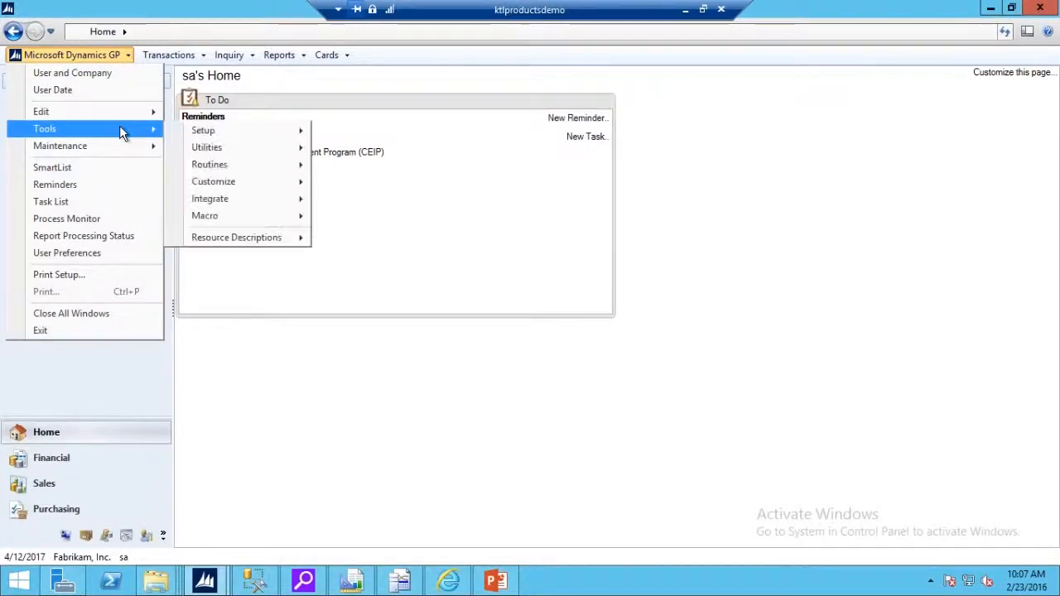
{"action": "mouse_move", "coordinate": [223, 133]}
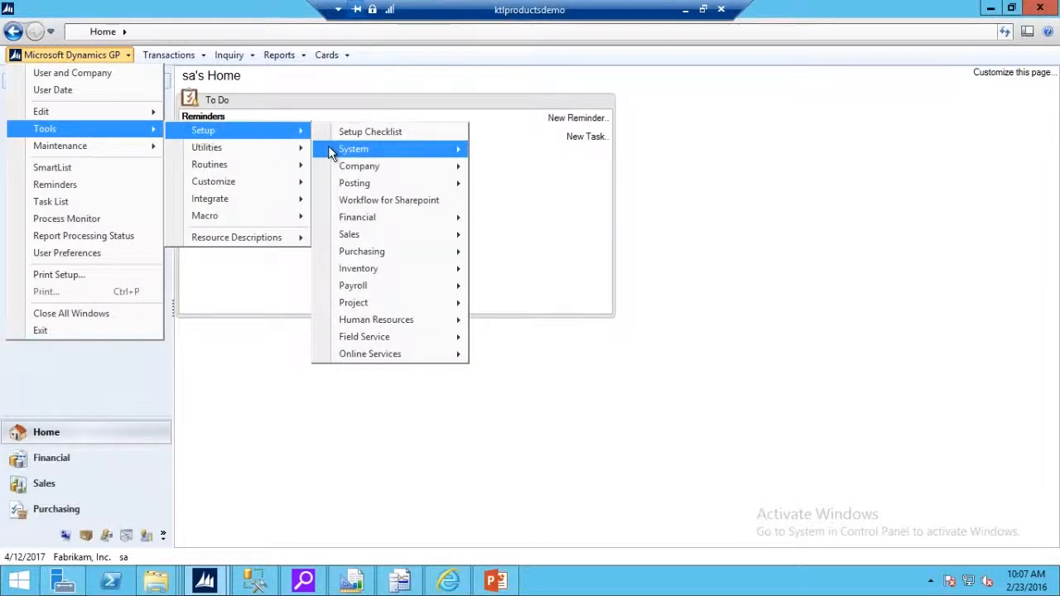
{"action": "mouse_move", "coordinate": [331, 151]}
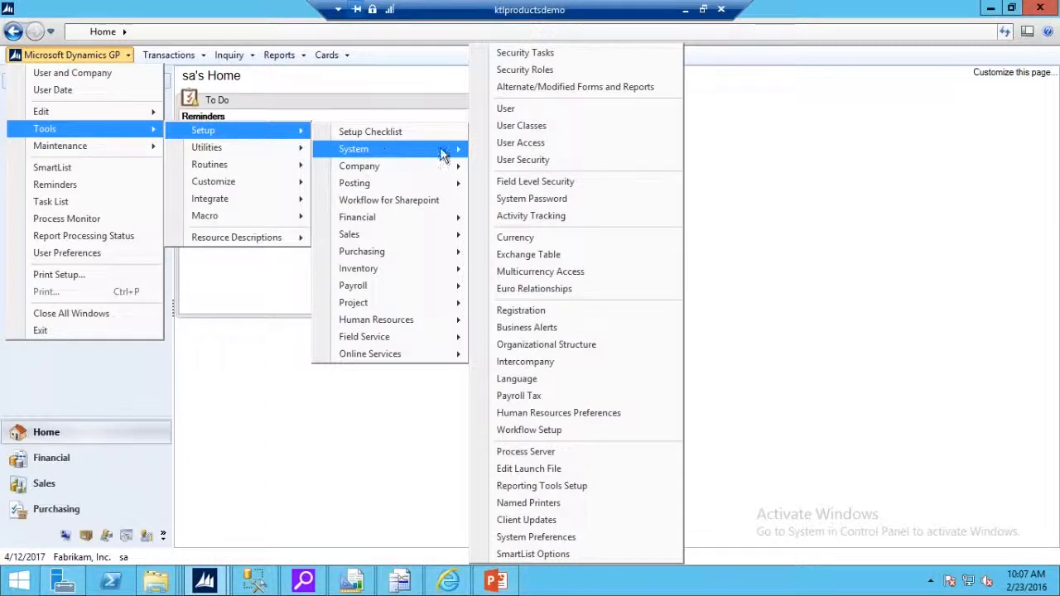
{"action": "left_click", "coordinate": [547, 486]}
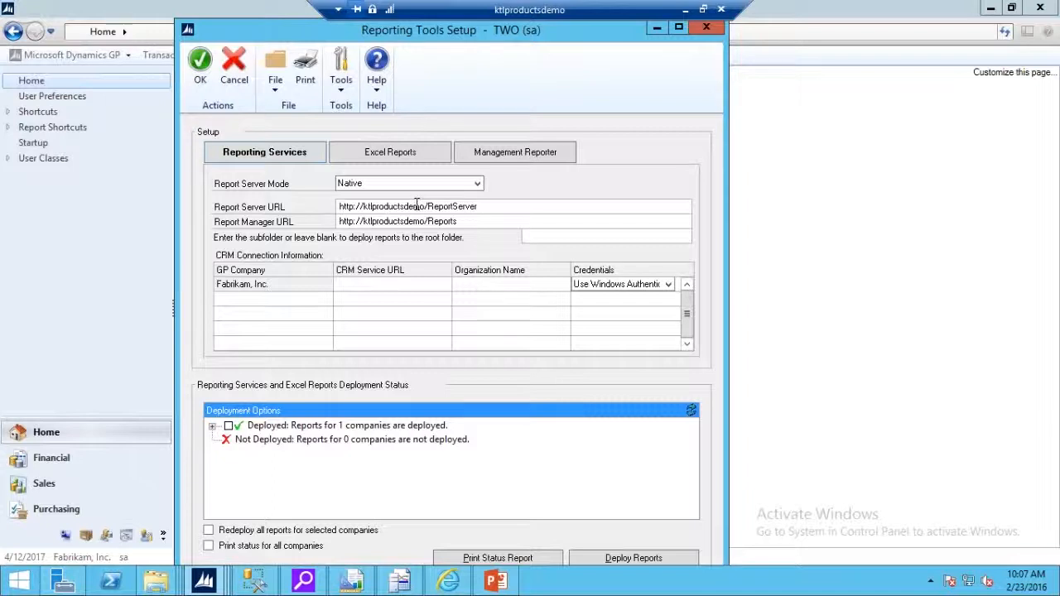
{"action": "left_click", "coordinate": [362, 158]}
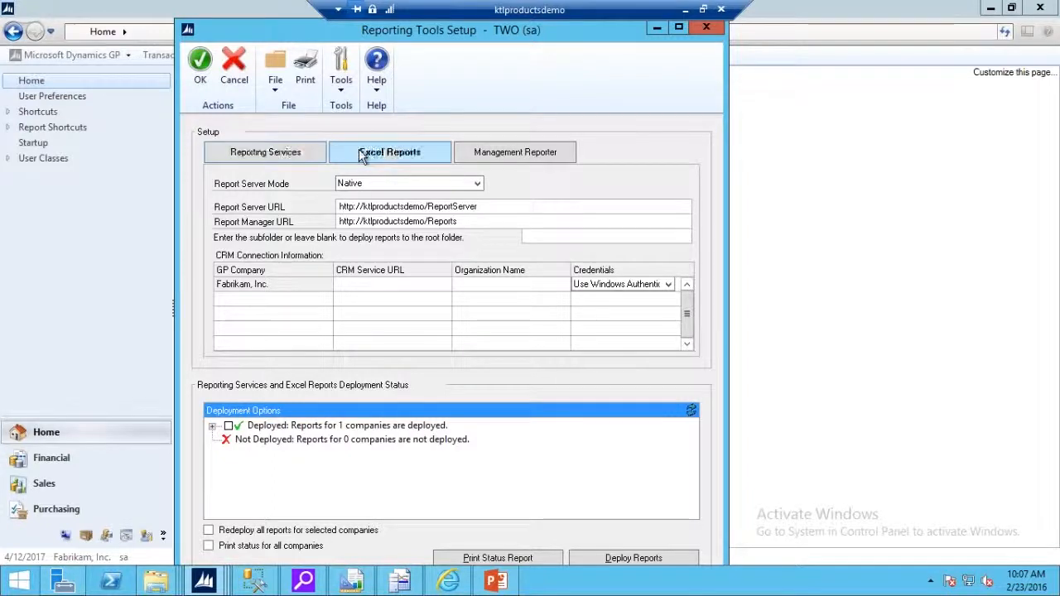
{"action": "left_click", "coordinate": [461, 157]}
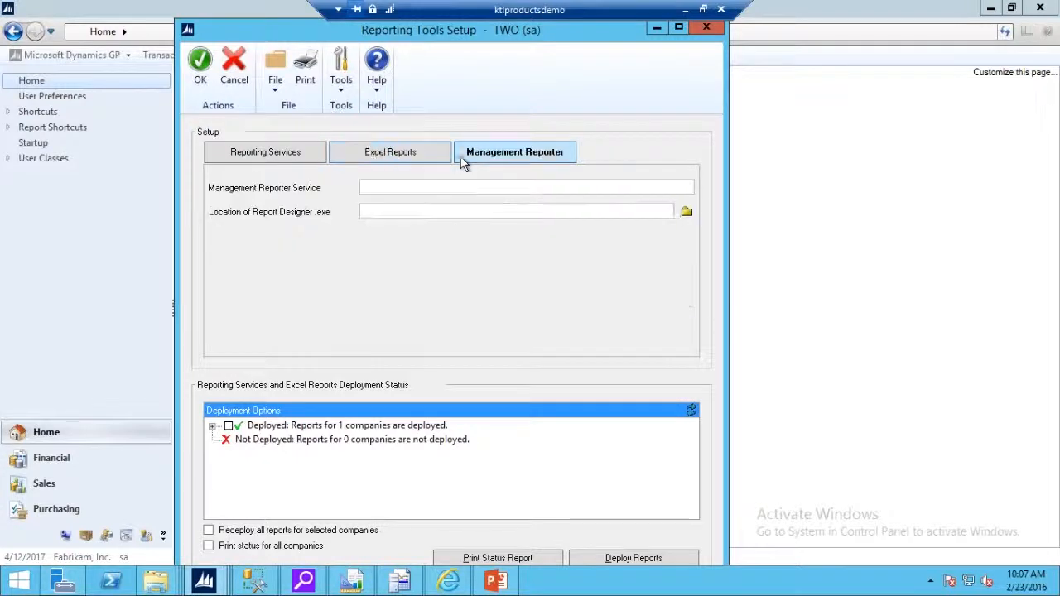
{"action": "left_click", "coordinate": [309, 158]}
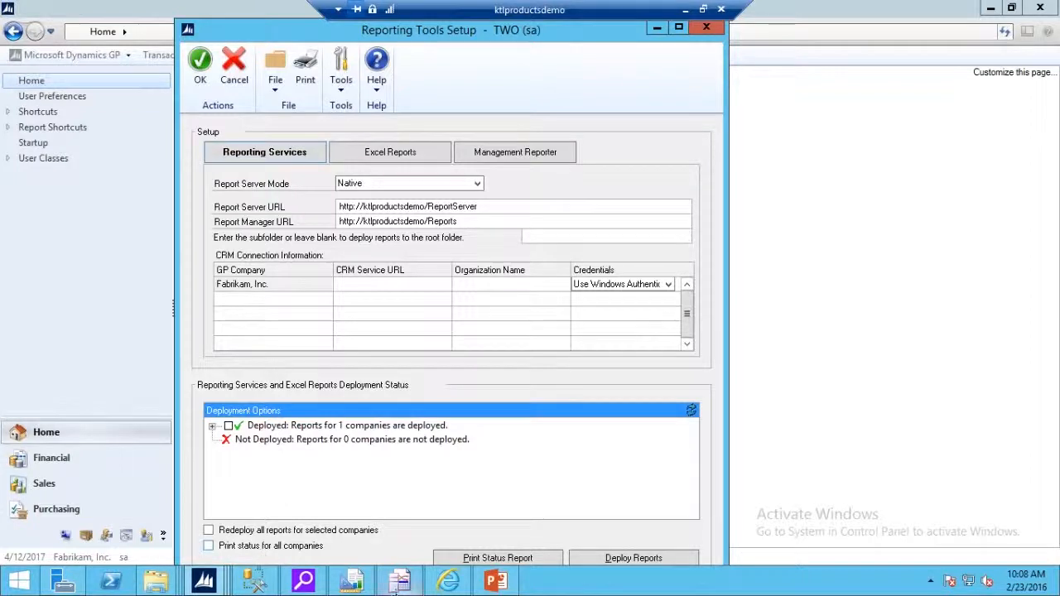
Switch to Report Manager in Internet Explorer and compare its address with the Report Manager URL in Reporting Tools Setup.
{"action": "left_click", "coordinate": [438, 583]}
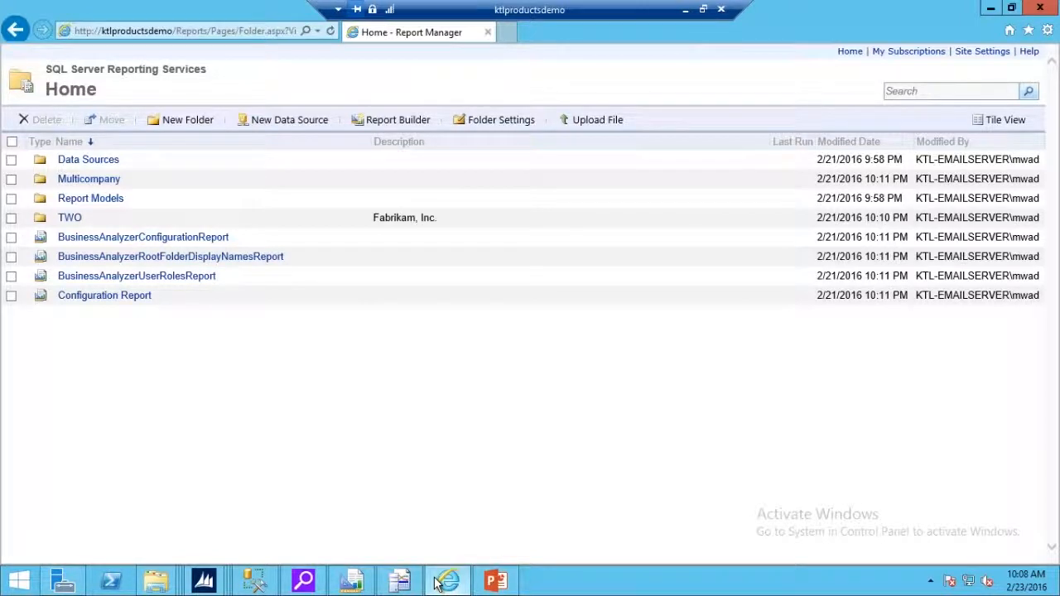
{"action": "key", "text": "alt+Tab"}
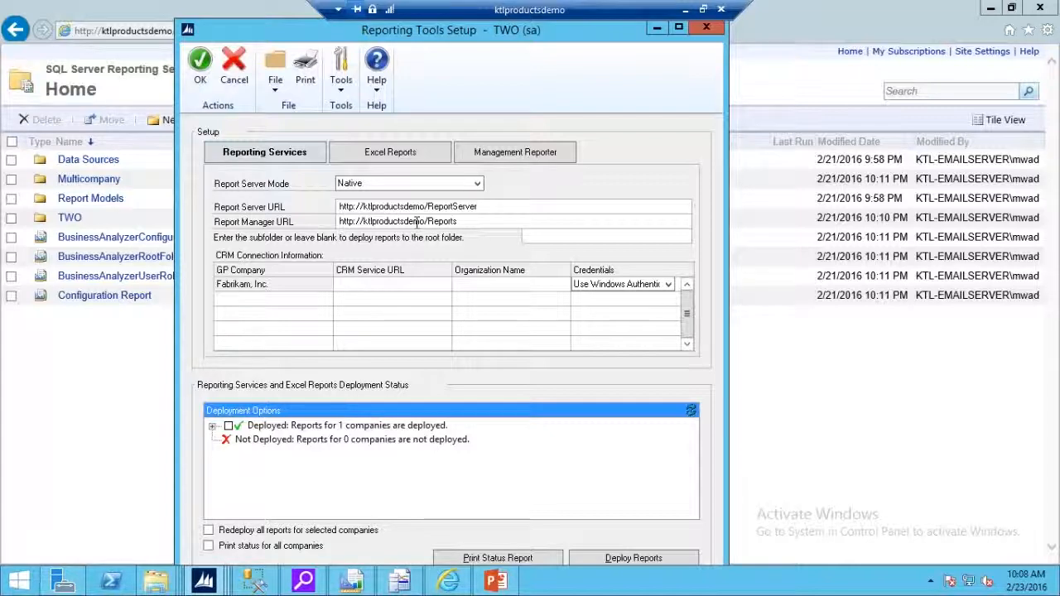
{"action": "key", "text": "alt+Tab"}
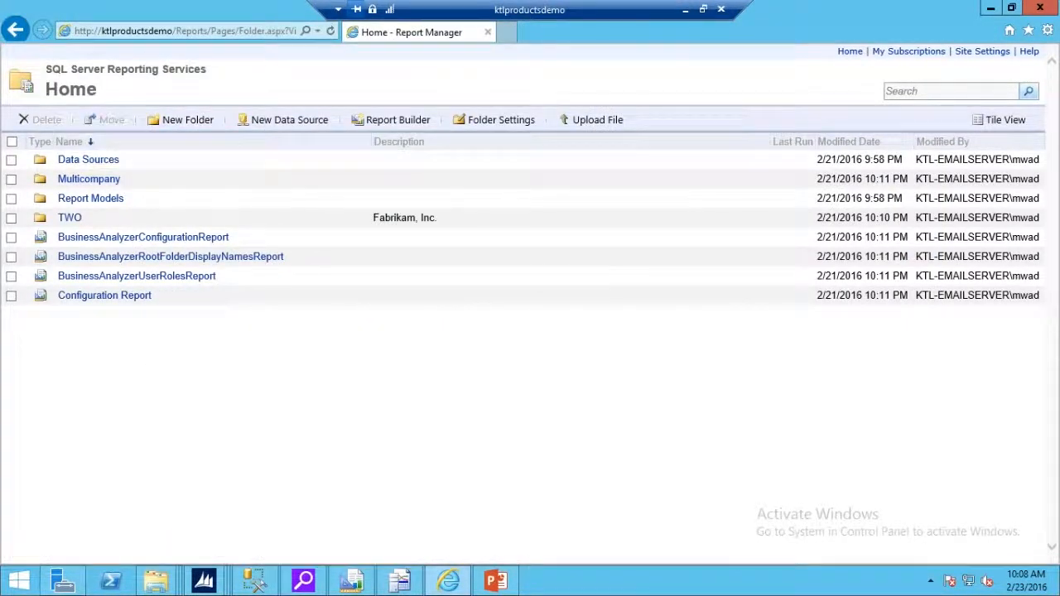
Open the Sample Customer List Report from the Charts And KPIs folder under TWO > Sales.
{"action": "left_click", "coordinate": [72, 220]}
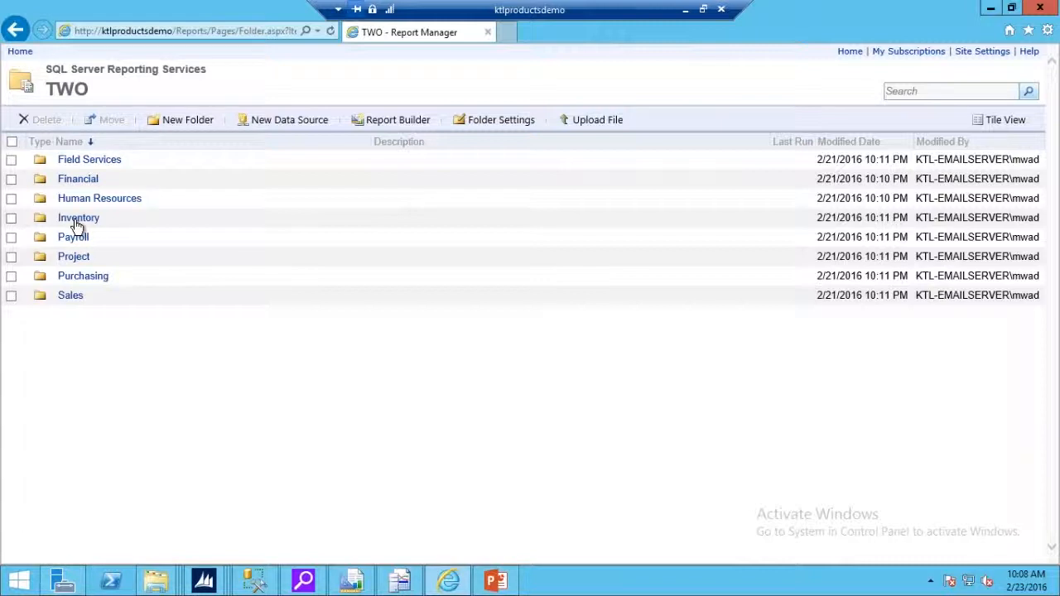
{"action": "left_click", "coordinate": [72, 301]}
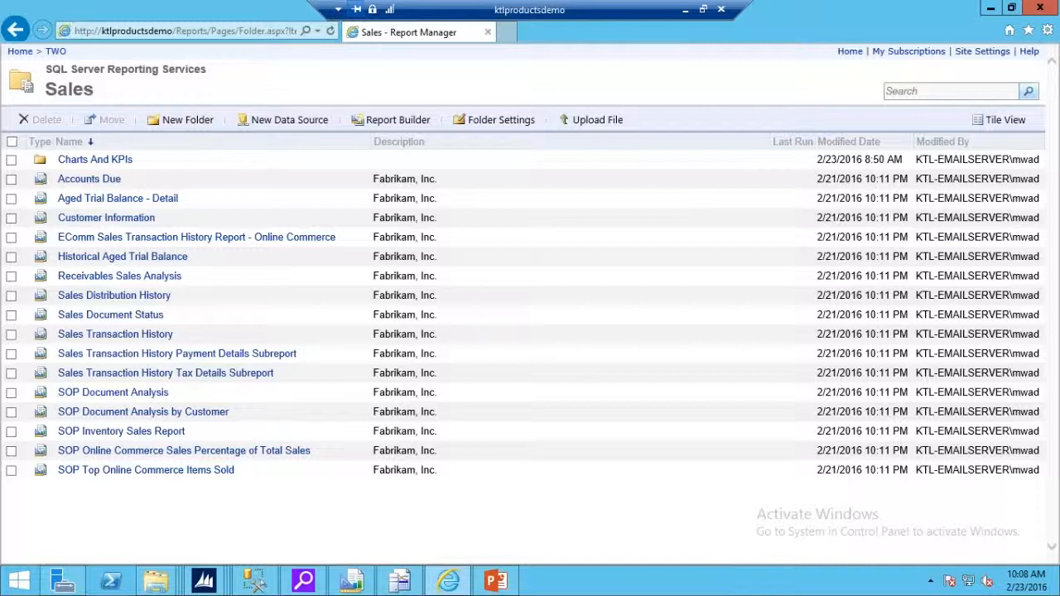
{"action": "left_click", "coordinate": [82, 163]}
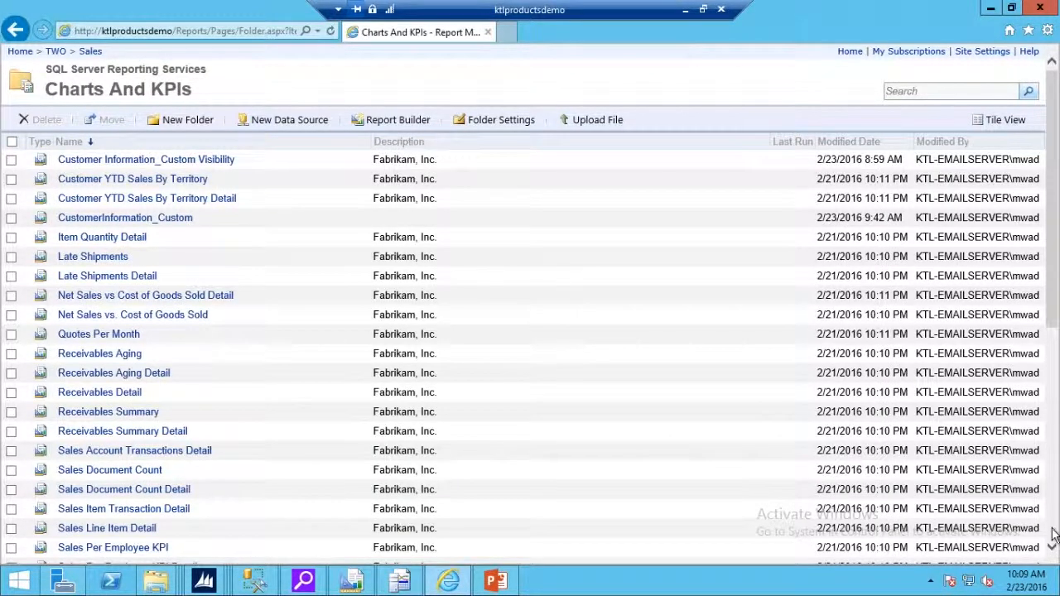
{"action": "scroll", "coordinate": [1054, 537], "scroll_direction": "down", "scroll_amount": 5}
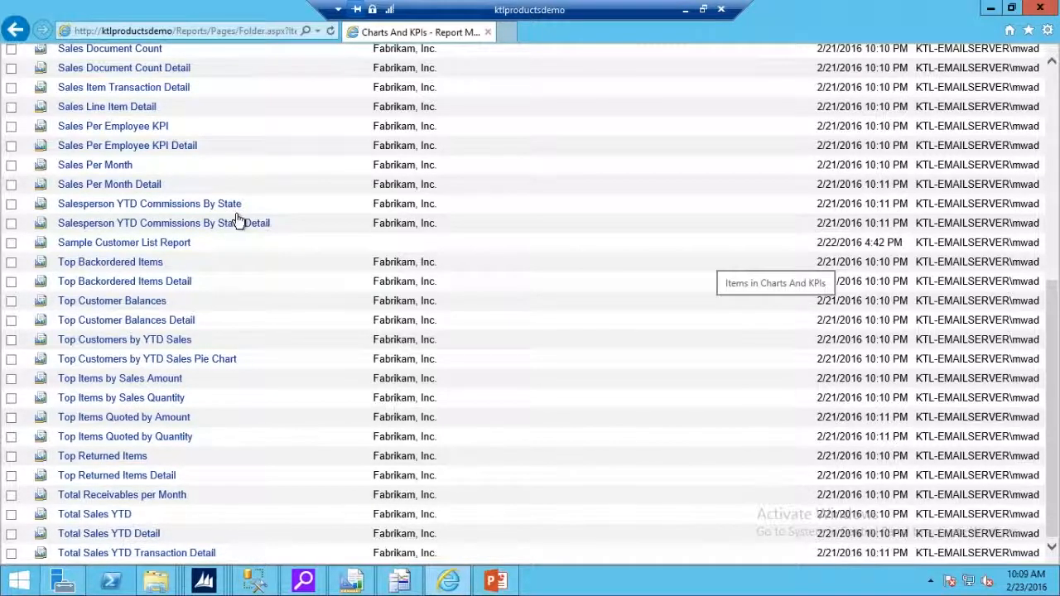
{"action": "left_click", "coordinate": [185, 245]}
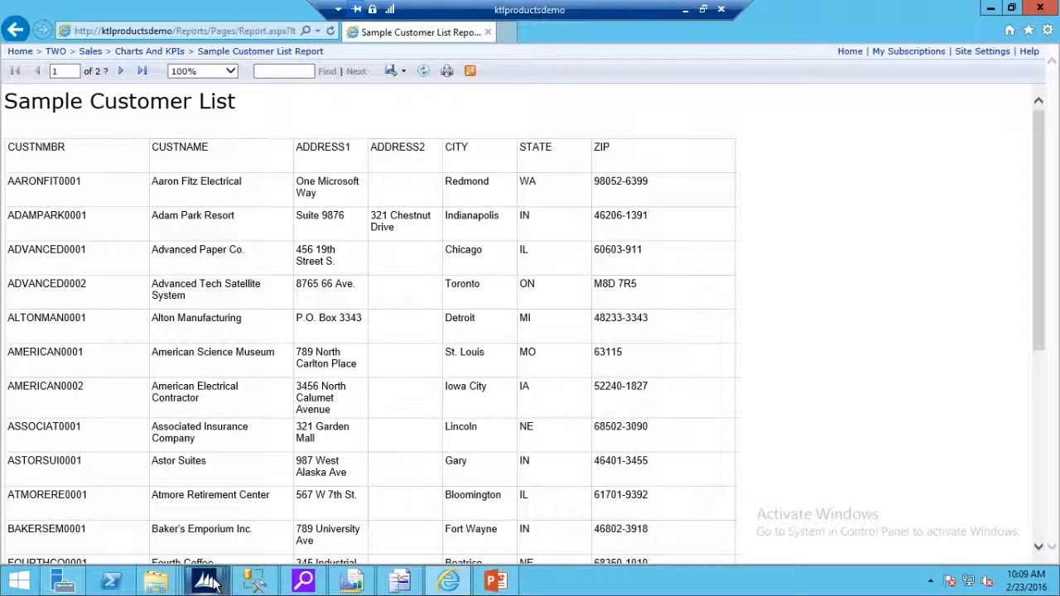
Switch to the Customer Maintenance window in Dynamics GP and run its default Sample Customer List Report.
{"action": "mouse_move", "coordinate": [209, 580]}
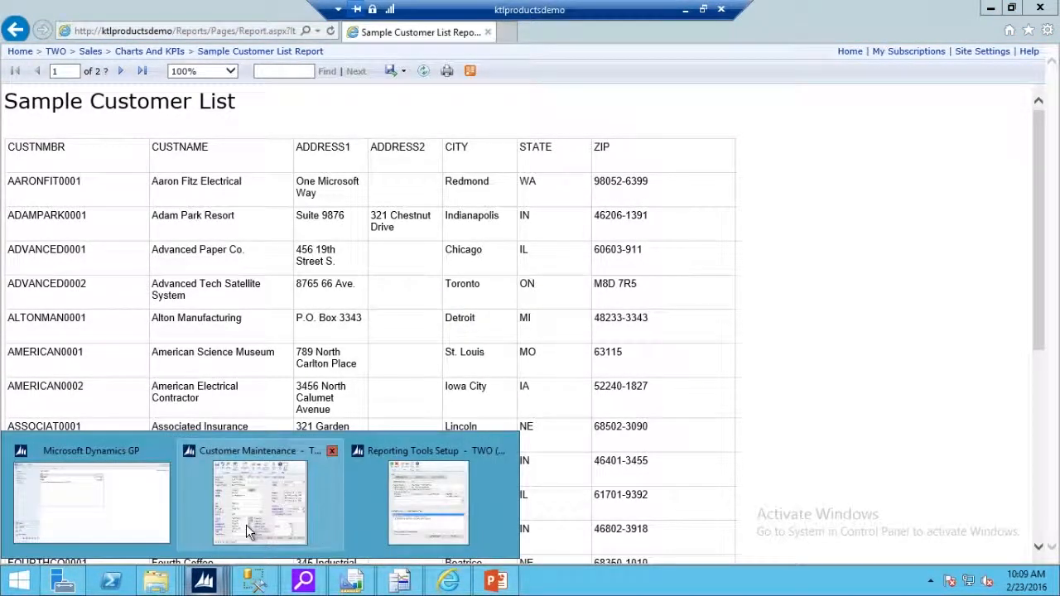
{"action": "mouse_move", "coordinate": [246, 524]}
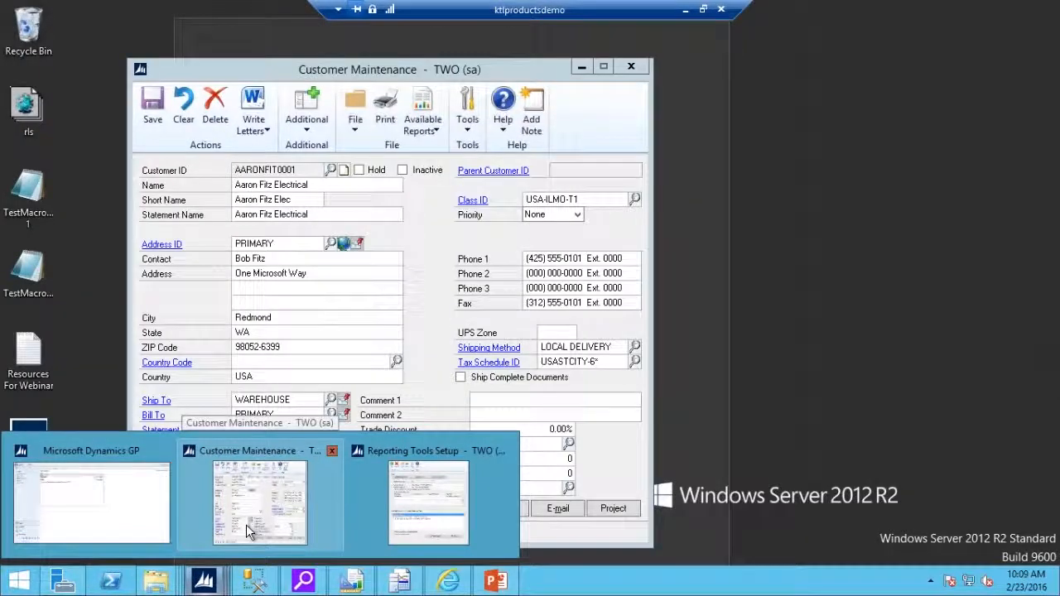
{"action": "left_click", "coordinate": [246, 525]}
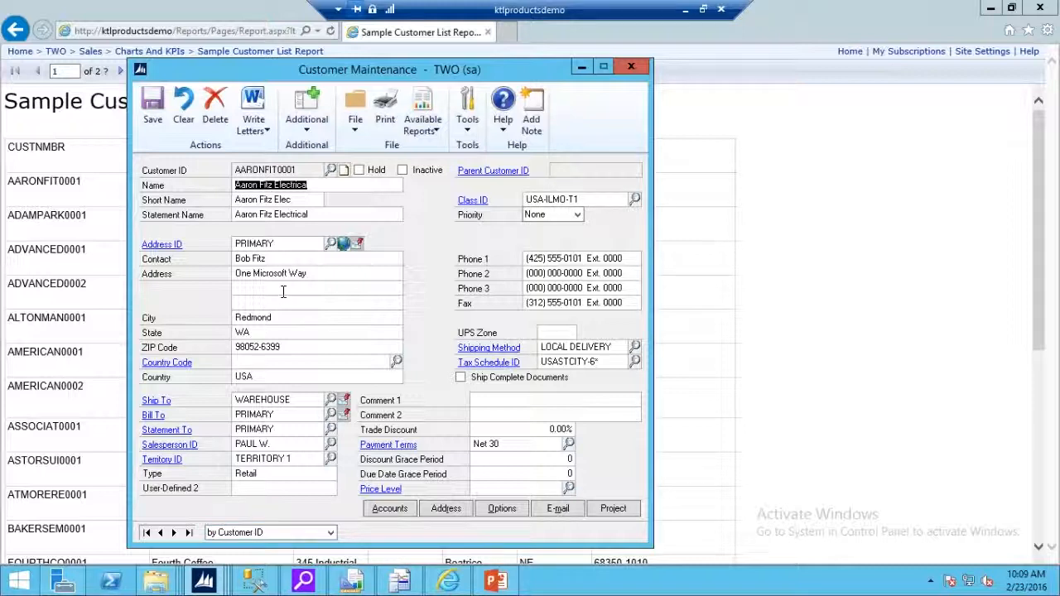
{"action": "left_click", "coordinate": [419, 118]}
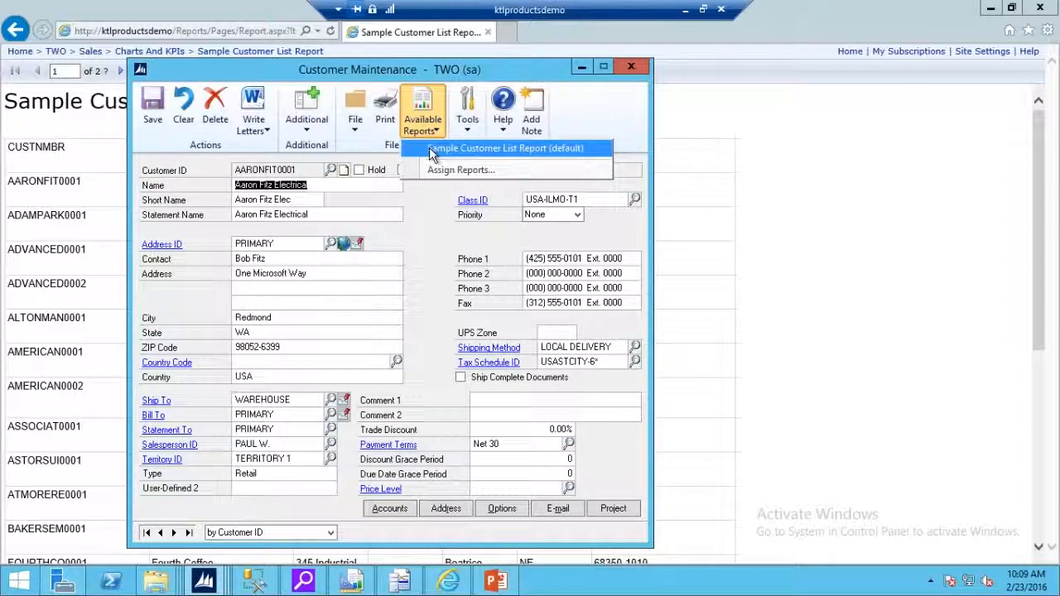
{"action": "left_click", "coordinate": [464, 148]}
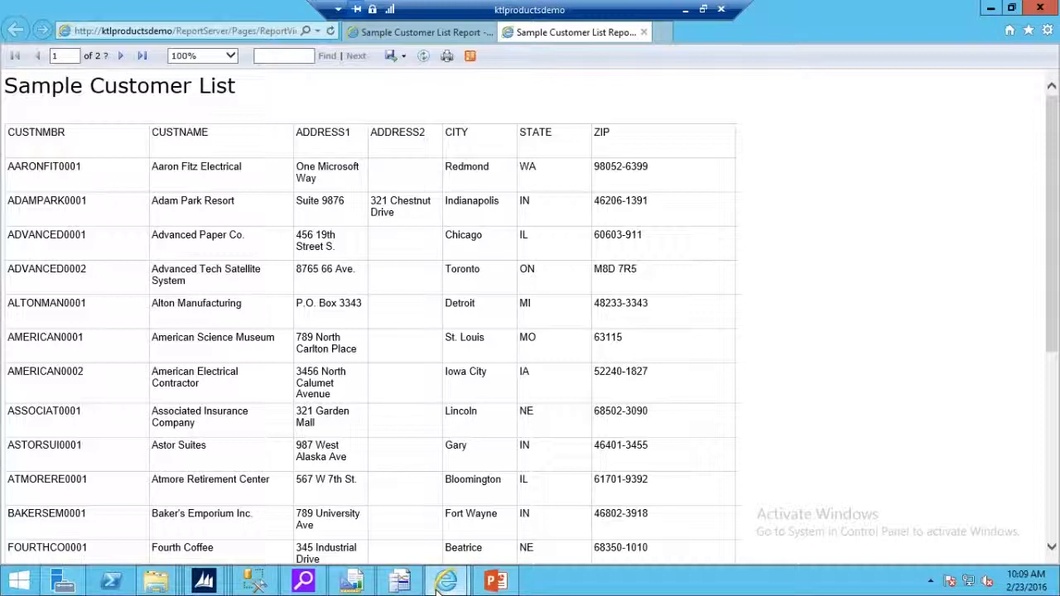
Return to the Report Manager home folder, launch Report Builder and create a blank report.
{"action": "mouse_move", "coordinate": [439, 586]}
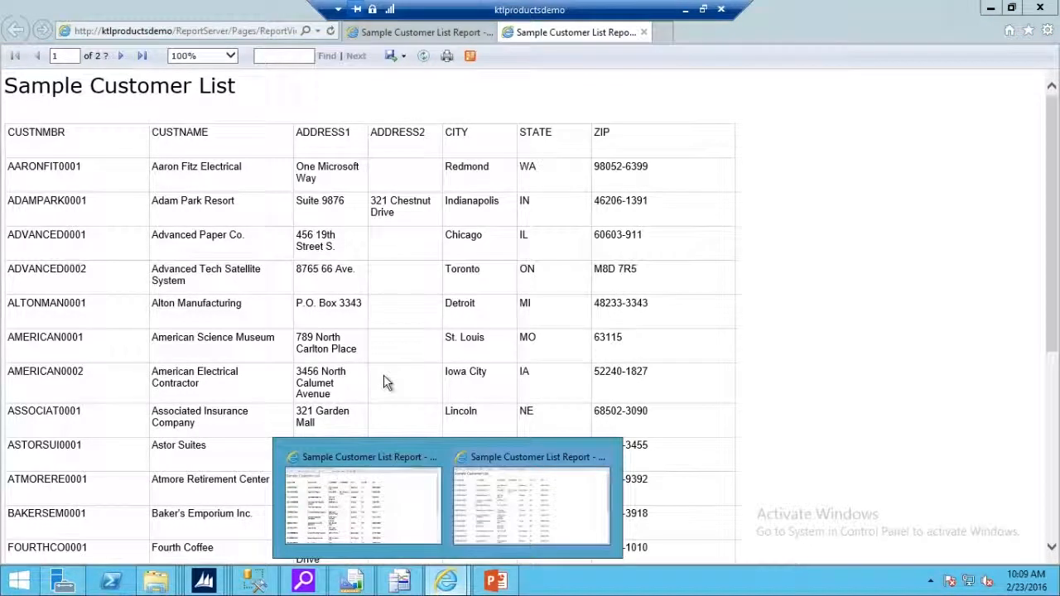
{"action": "left_click", "coordinate": [404, 37]}
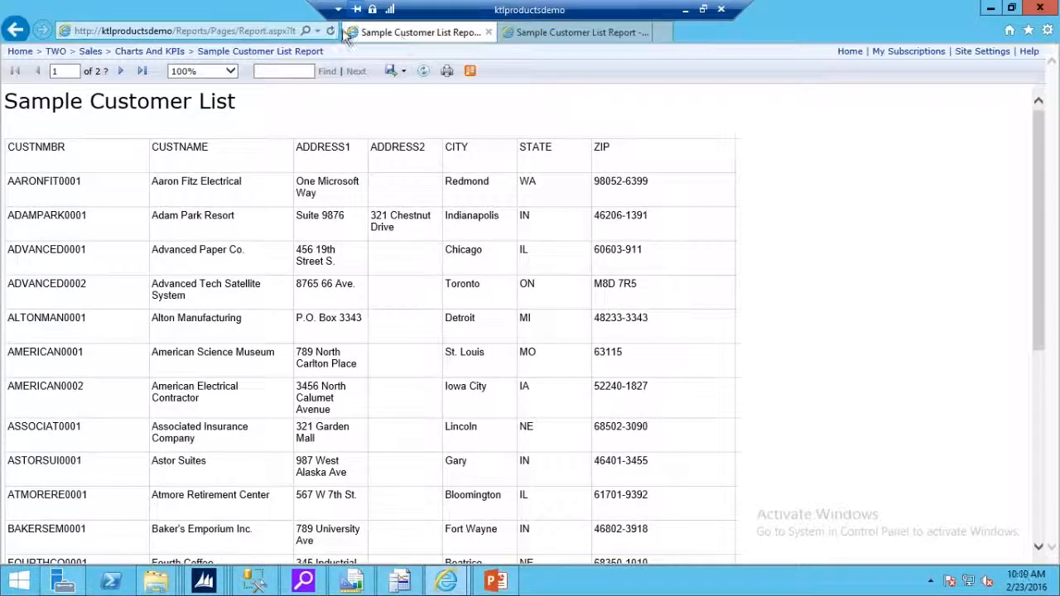
{"action": "left_click", "coordinate": [25, 54]}
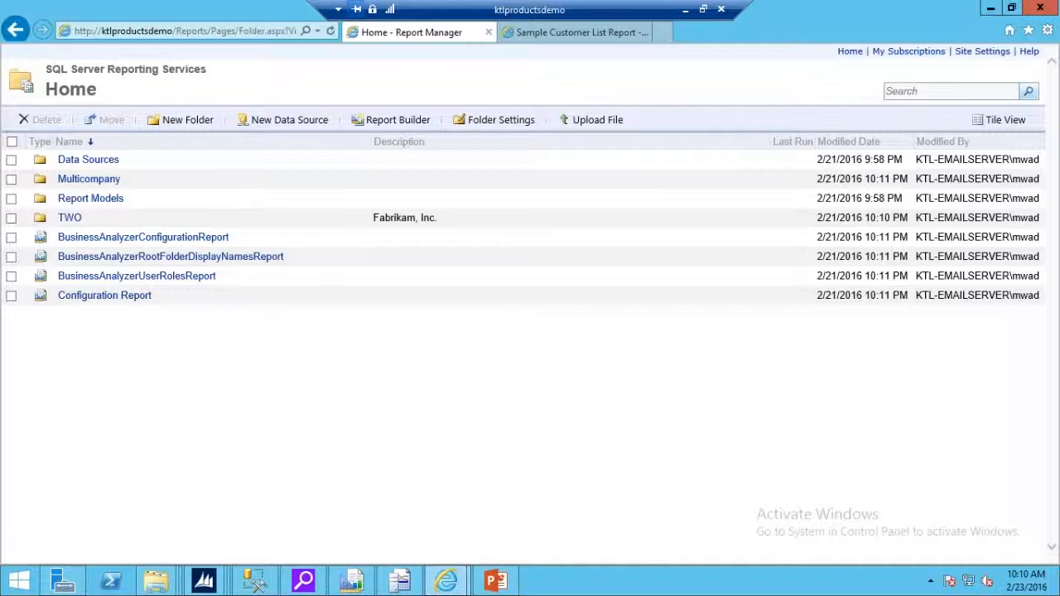
{"action": "left_click", "coordinate": [401, 120]}
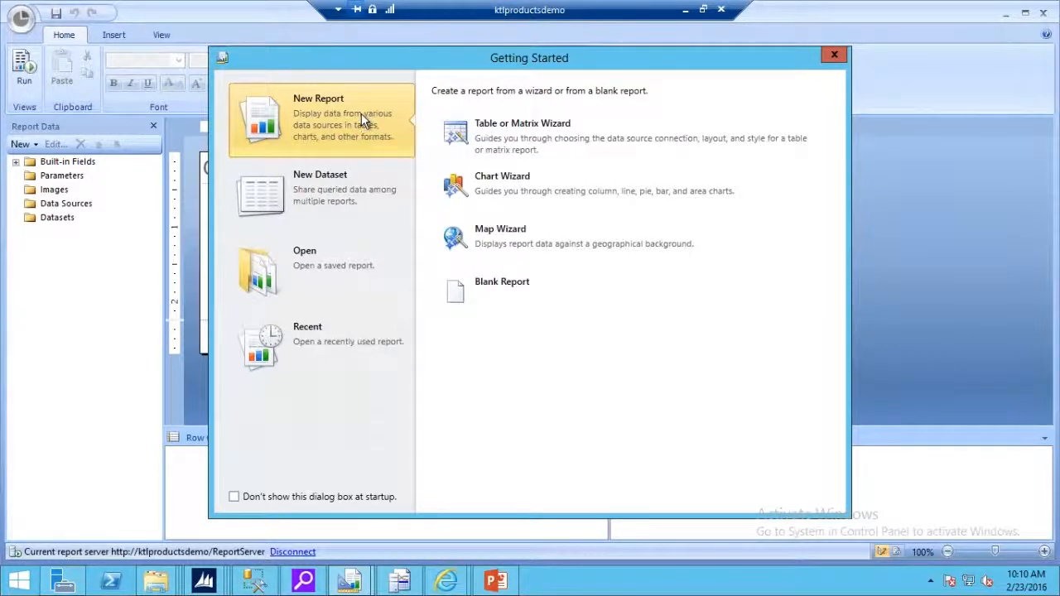
{"action": "left_click", "coordinate": [487, 307]}
Enter "Customer Information For a specific customer" as the report title.
{"action": "left_click", "coordinate": [422, 170]}
{"action": "left_click", "coordinate": [422, 169]}
{"action": "type", "text": "Customer Information For a "}
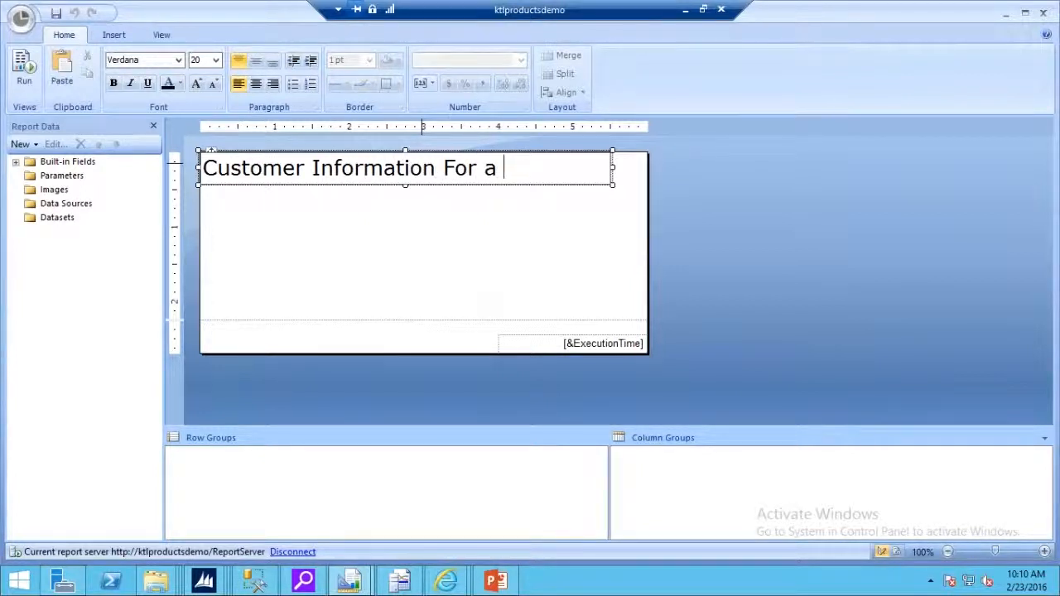
{"action": "type", "text": "specific custome"}
{"action": "type", "text": "r"}
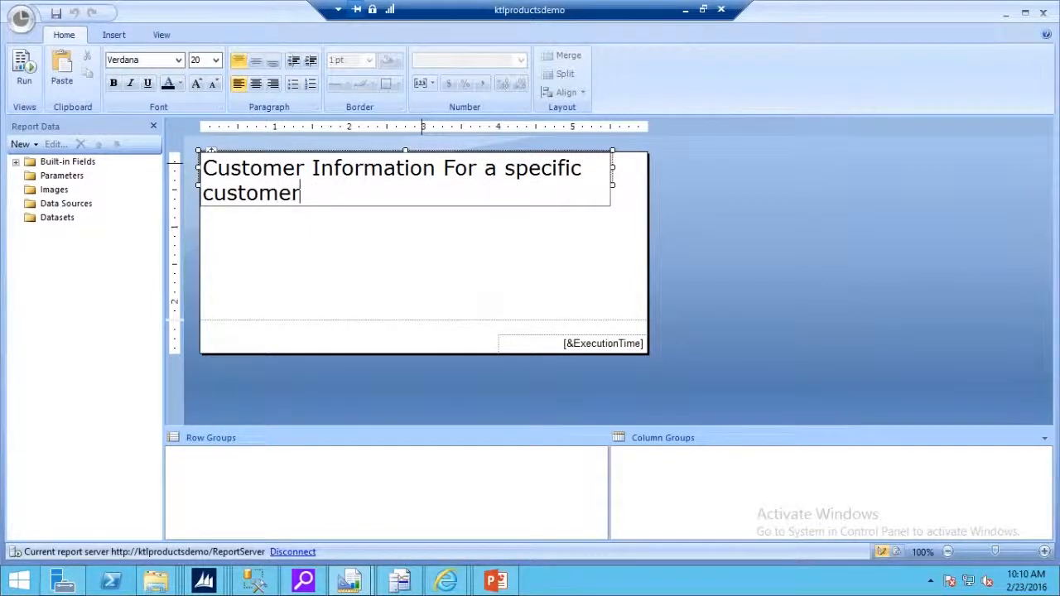
{"action": "left_click", "coordinate": [340, 246]}
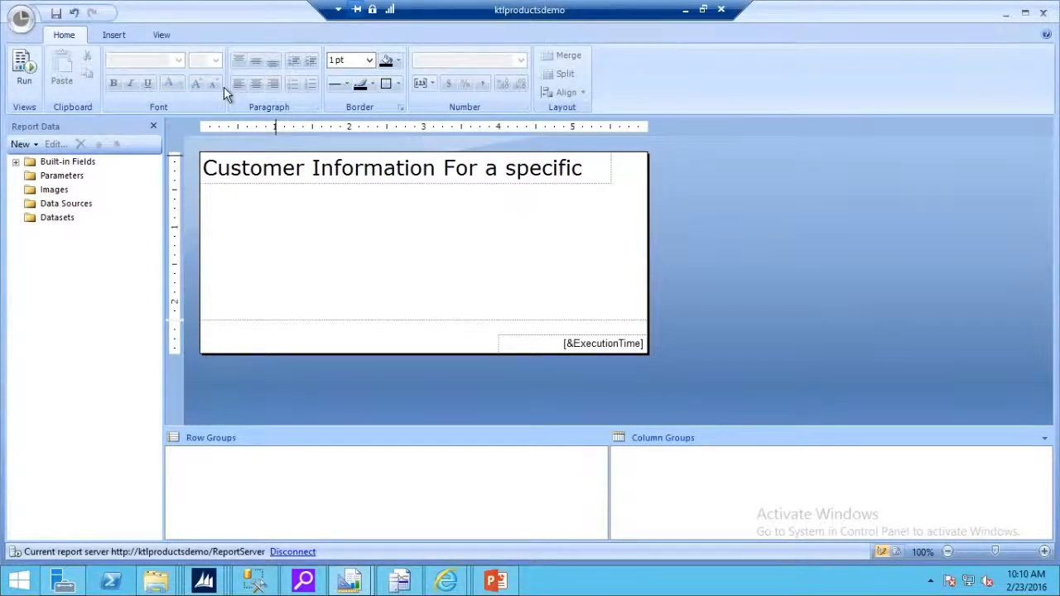
Start saving the report and choose the TWO/Sales/Charts And KPIs folder on the report server as its location.
{"action": "key", "text": "ctrl+s"}
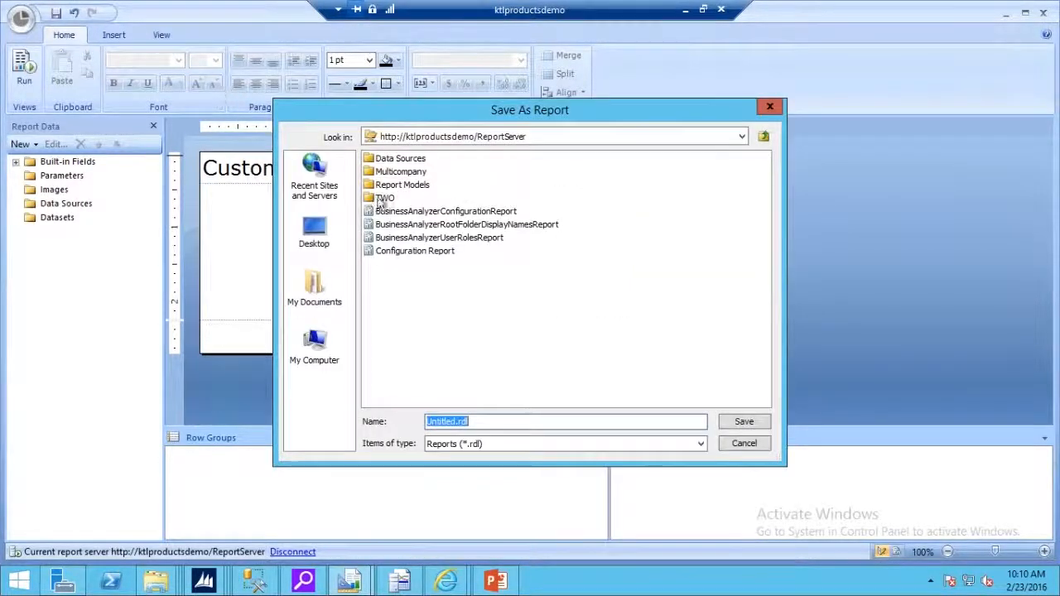
{"action": "double_click", "coordinate": [382, 199]}
{"action": "double_click", "coordinate": [388, 253]}
{"action": "left_click", "coordinate": [405, 161]}
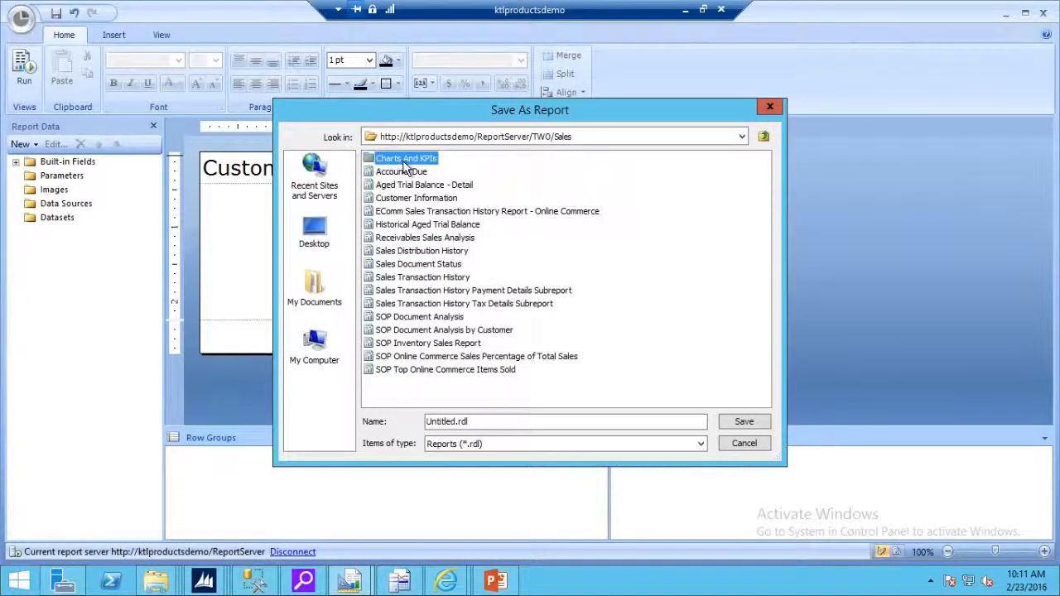
{"action": "double_click", "coordinate": [405, 163]}
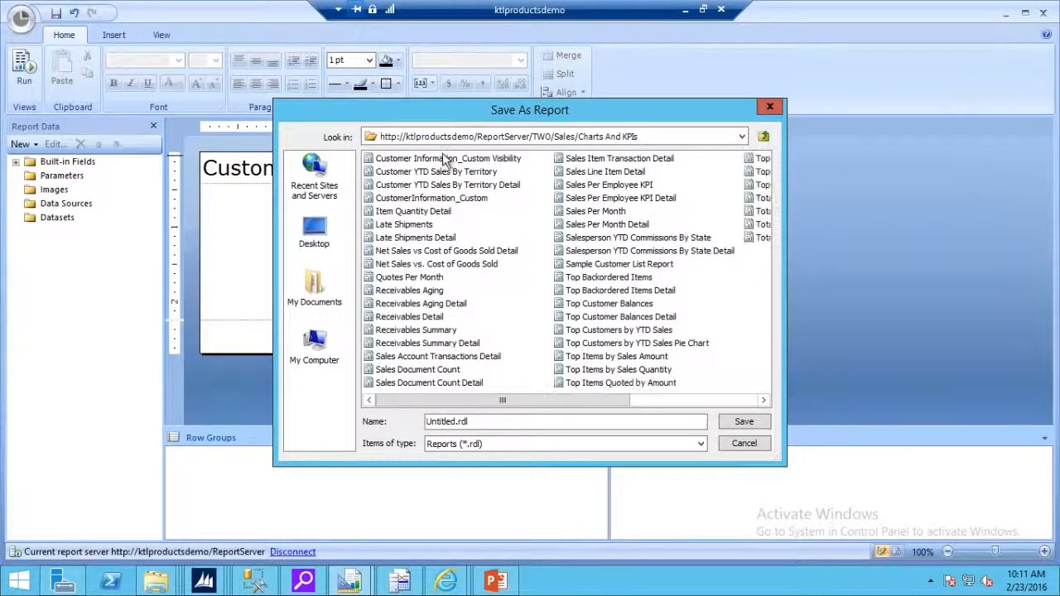
Name the report "Customer Information - Custom.rdl" and save it.
{"action": "left_click", "coordinate": [456, 422]}
{"action": "key", "text": "BackSpace"}
{"action": "key", "text": "BackSpace"}
{"action": "key", "text": "BackSpace"}
{"action": "key", "text": "BackSpace"}
{"action": "key", "text": "BackSpace"}
{"action": "key", "text": "BackSpace"}
{"action": "key", "text": "BackSpace"}
{"action": "key", "text": "BackSpace"}
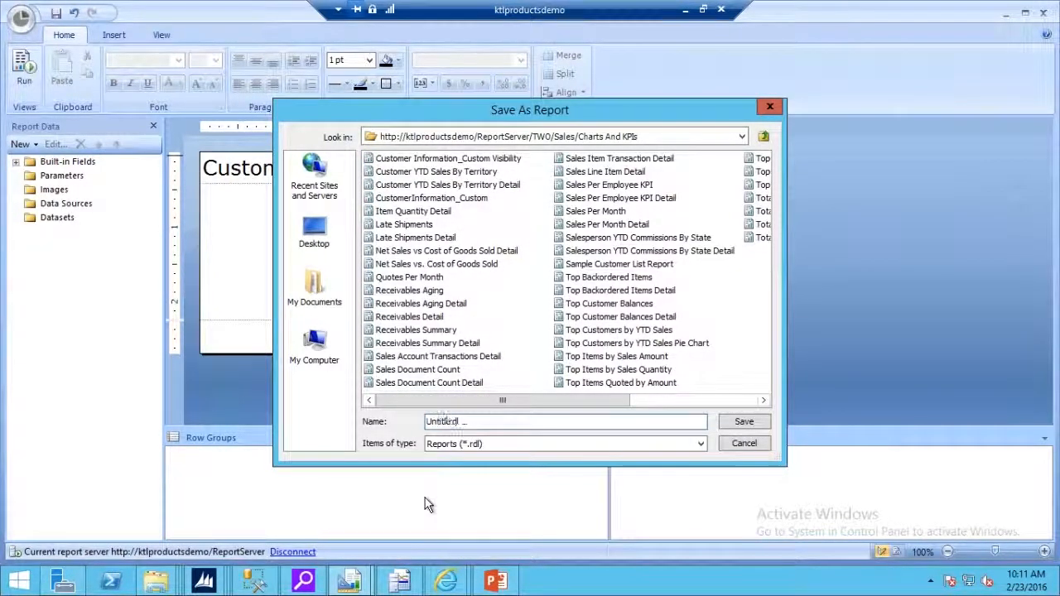
{"action": "type", "text": "Customer Information - Custom"}
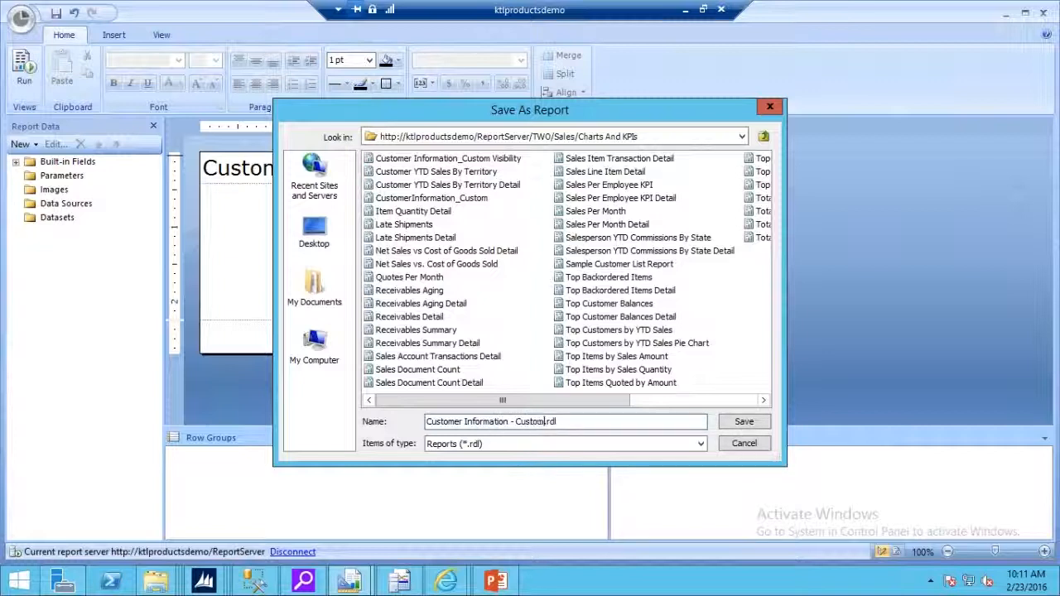
{"action": "left_click", "coordinate": [725, 422]}
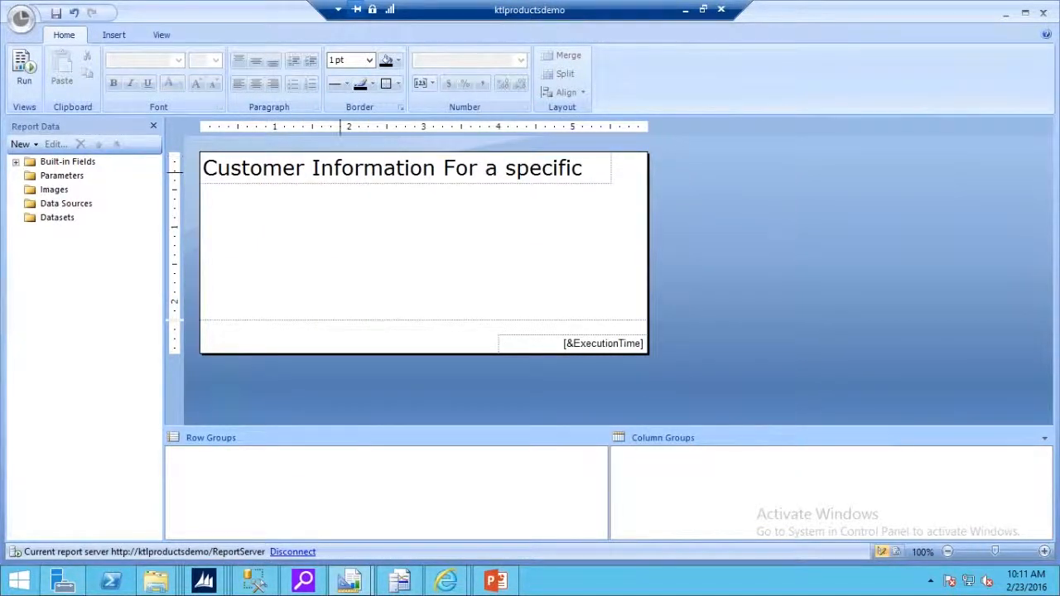
Add a report data source that uses the shared GPTWO connection from the report server's Data Sources folder.
{"action": "left_click", "coordinate": [91, 208]}
{"action": "right_click", "coordinate": [90, 209]}
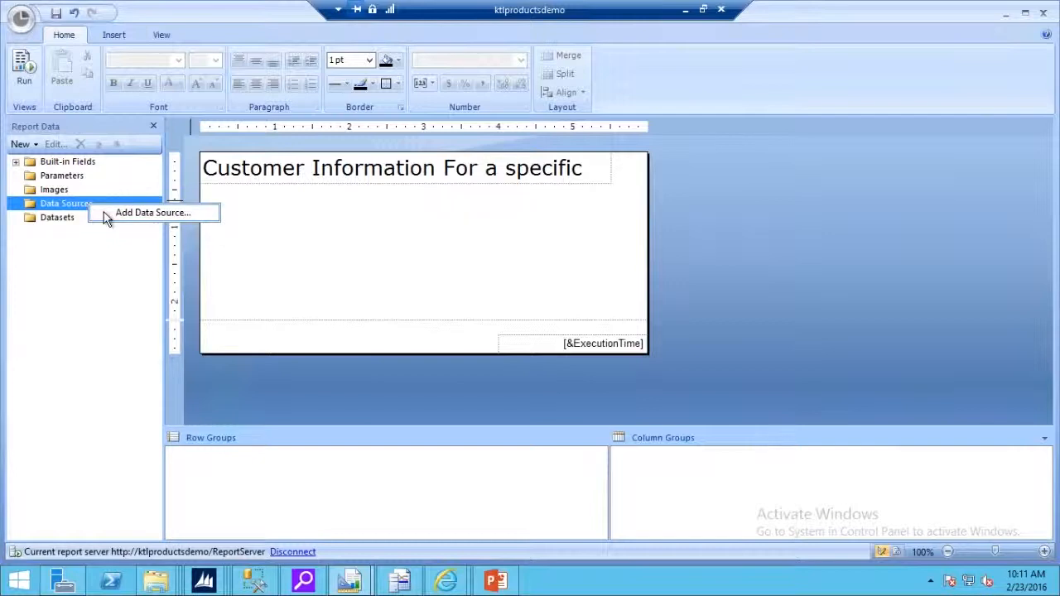
{"action": "key", "text": "Escape"}
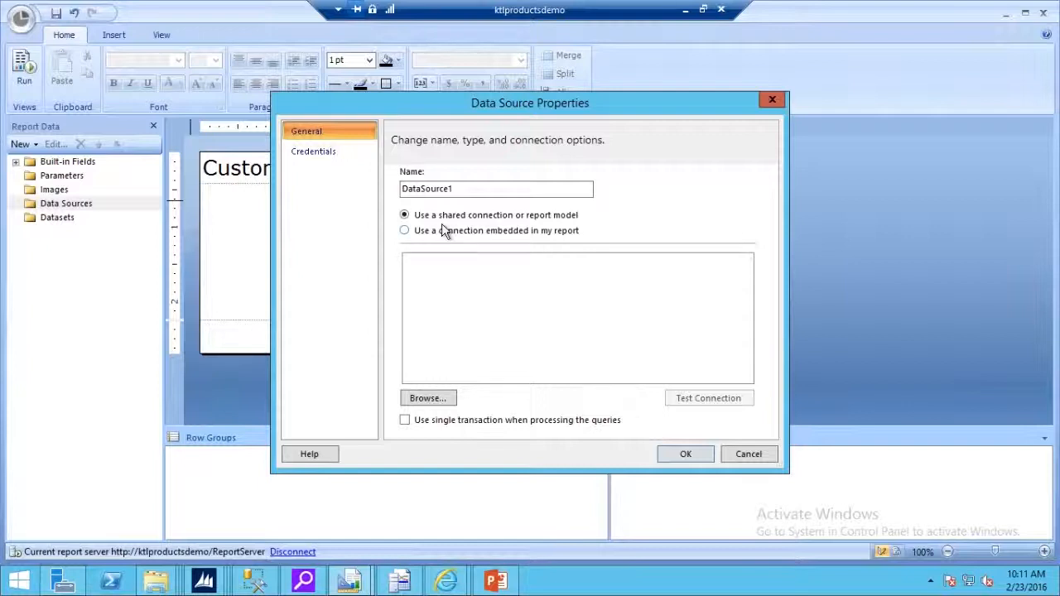
{"action": "left_click", "coordinate": [427, 401]}
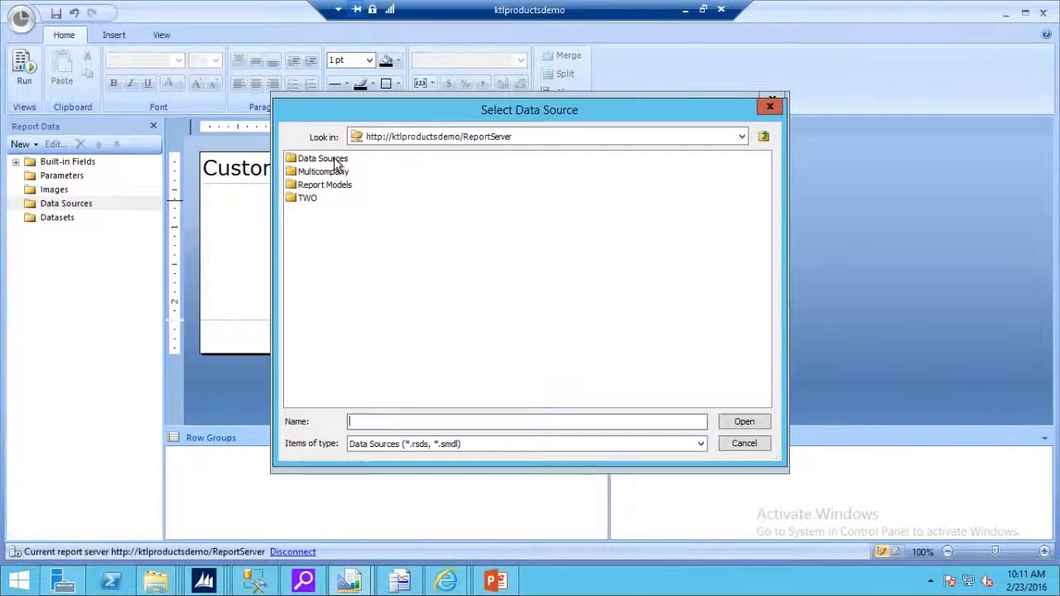
{"action": "double_click", "coordinate": [334, 157]}
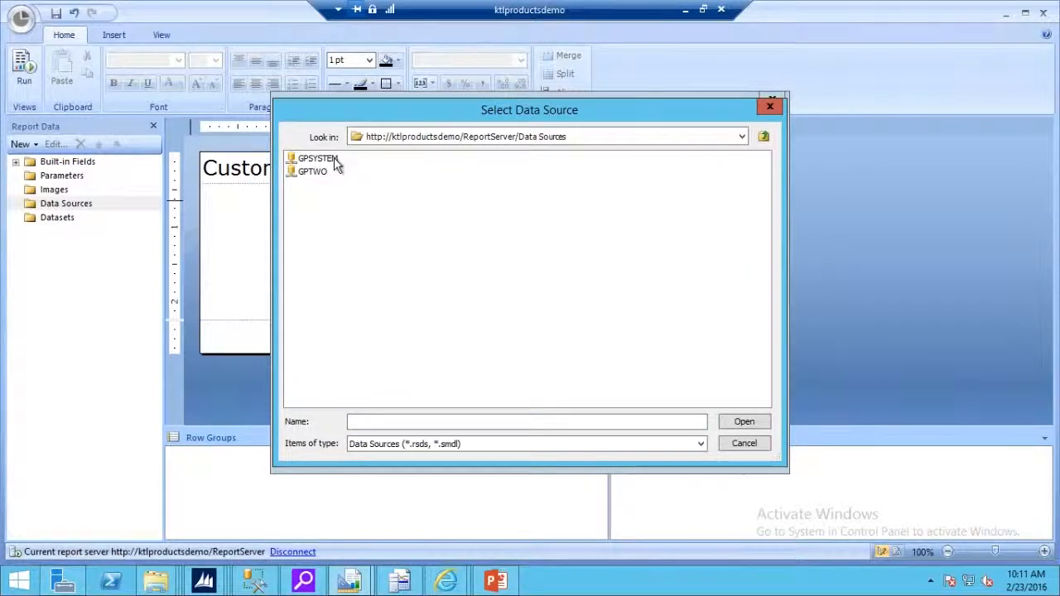
{"action": "left_click", "coordinate": [315, 172]}
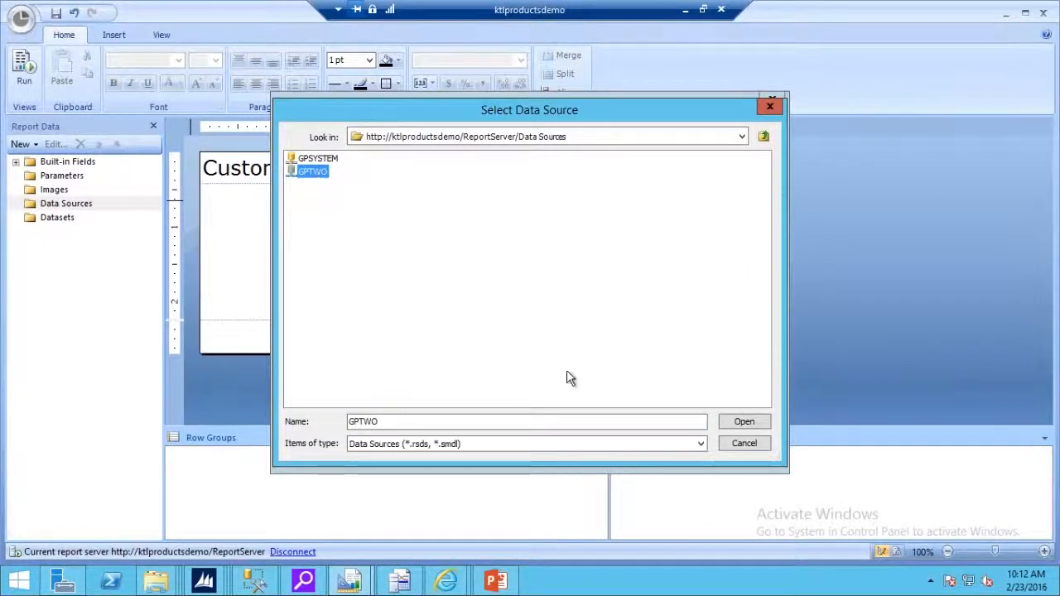
{"action": "left_click", "coordinate": [728, 424]}
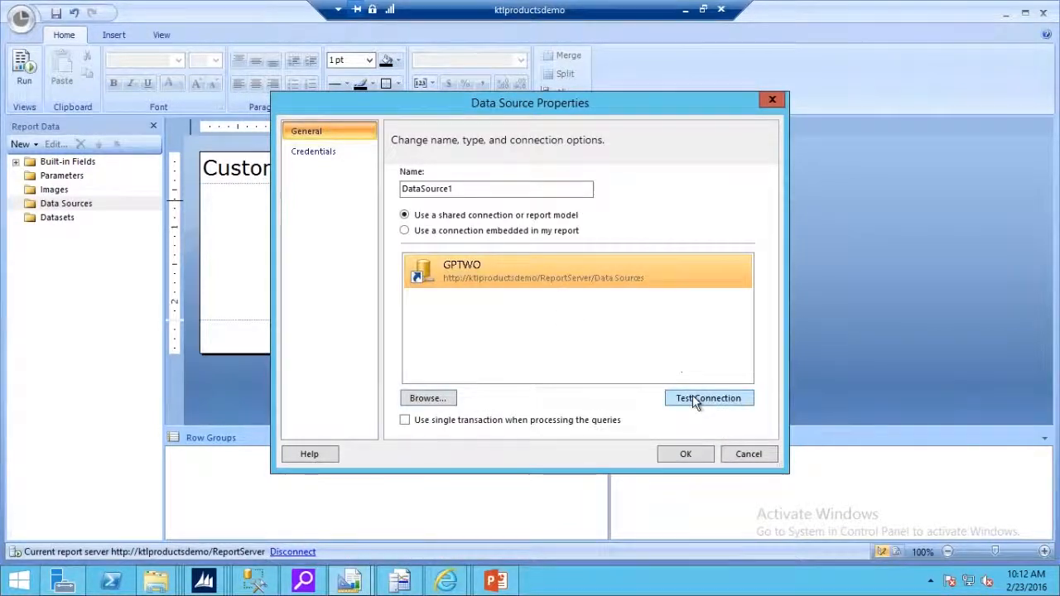
Test the GPTWO connection and accept the new data source.
{"action": "left_click", "coordinate": [694, 400]}
{"action": "left_click", "coordinate": [600, 343]}
{"action": "left_click", "coordinate": [686, 454]}
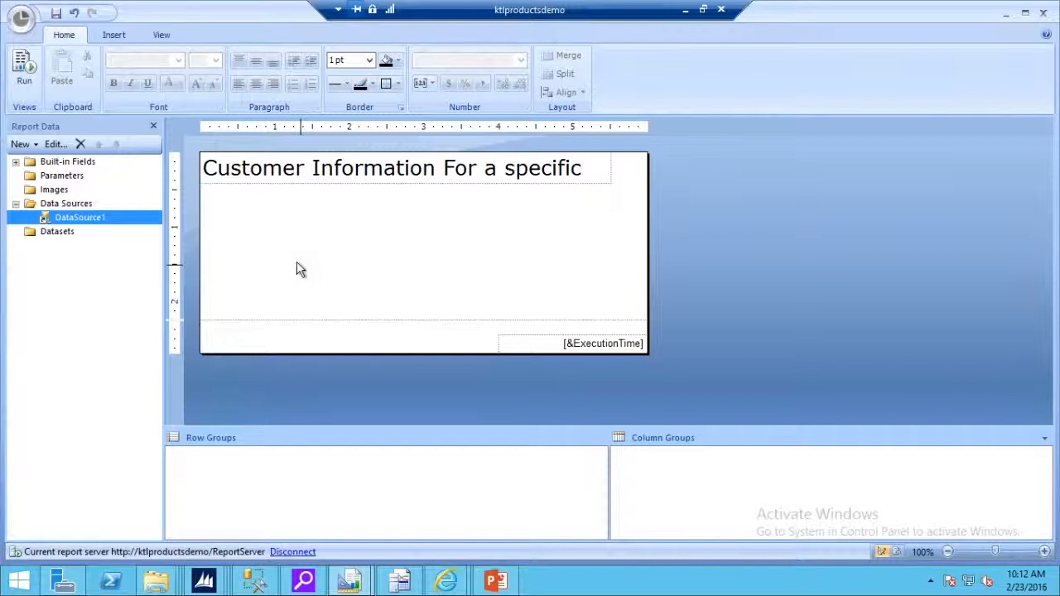
Start adding a dataset embedded in the report and choose DataSource1 as its data source.
{"action": "left_click", "coordinate": [69, 236]}
{"action": "right_click", "coordinate": [71, 237]}
{"action": "left_click", "coordinate": [83, 247]}
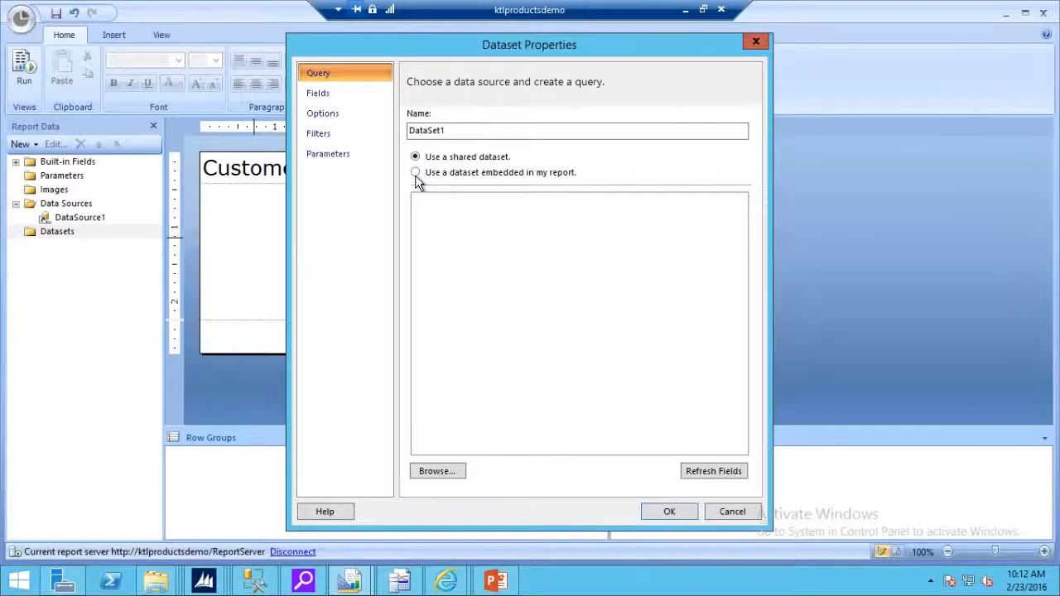
{"action": "left_click", "coordinate": [415, 174]}
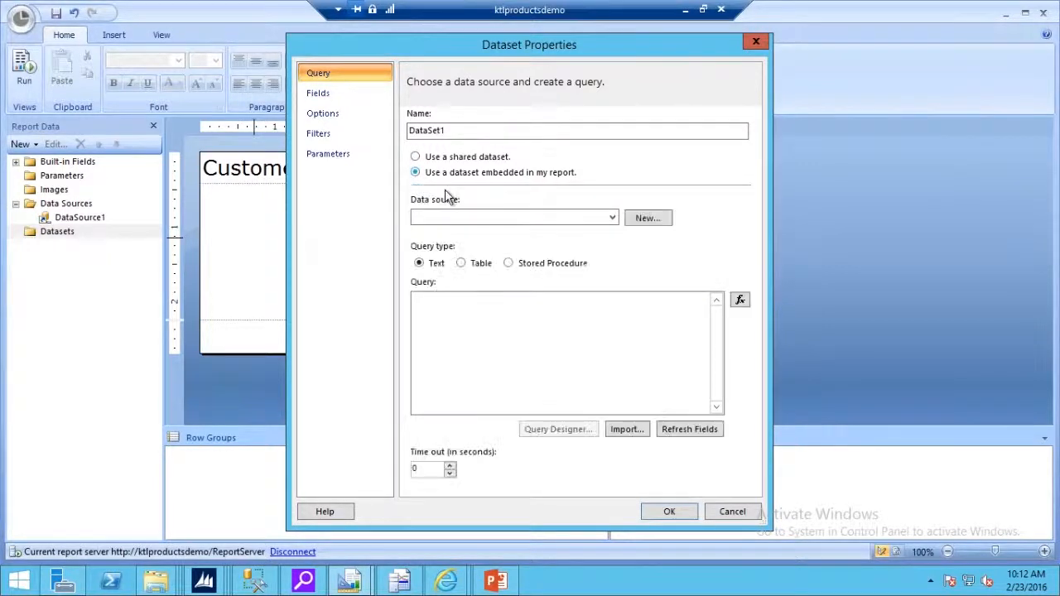
{"action": "left_click", "coordinate": [611, 219]}
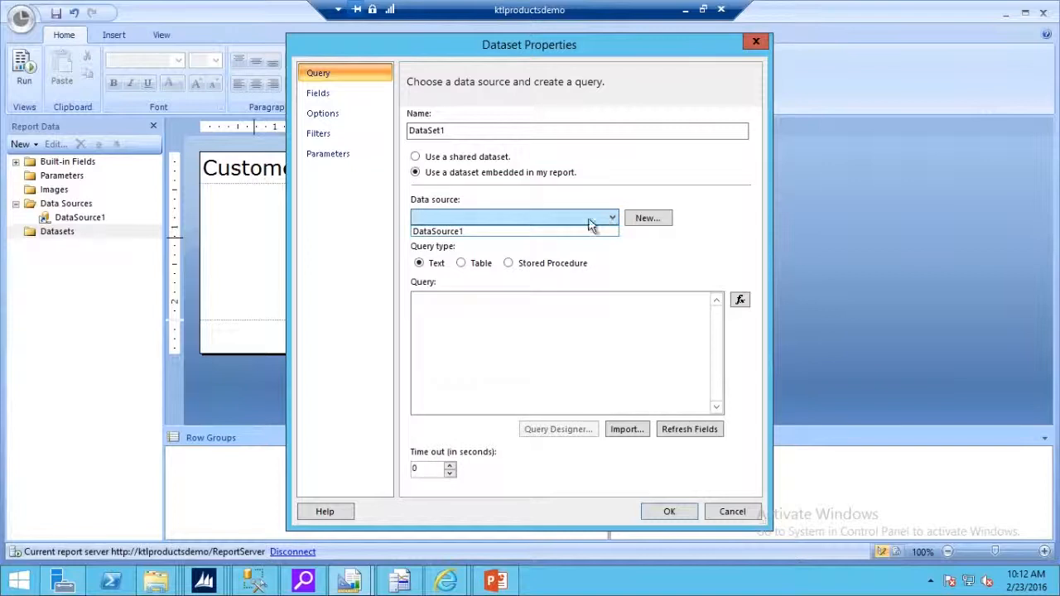
{"action": "left_click", "coordinate": [581, 233]}
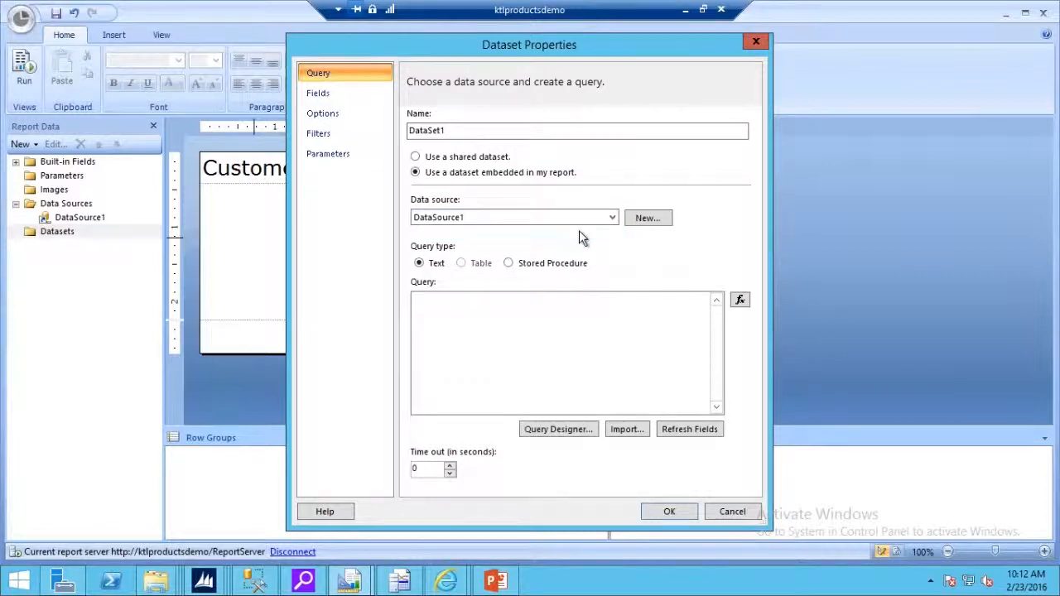
Enter the dataset query "select * from RM00101" and check the fields it provides.
{"action": "left_click", "coordinate": [526, 329]}
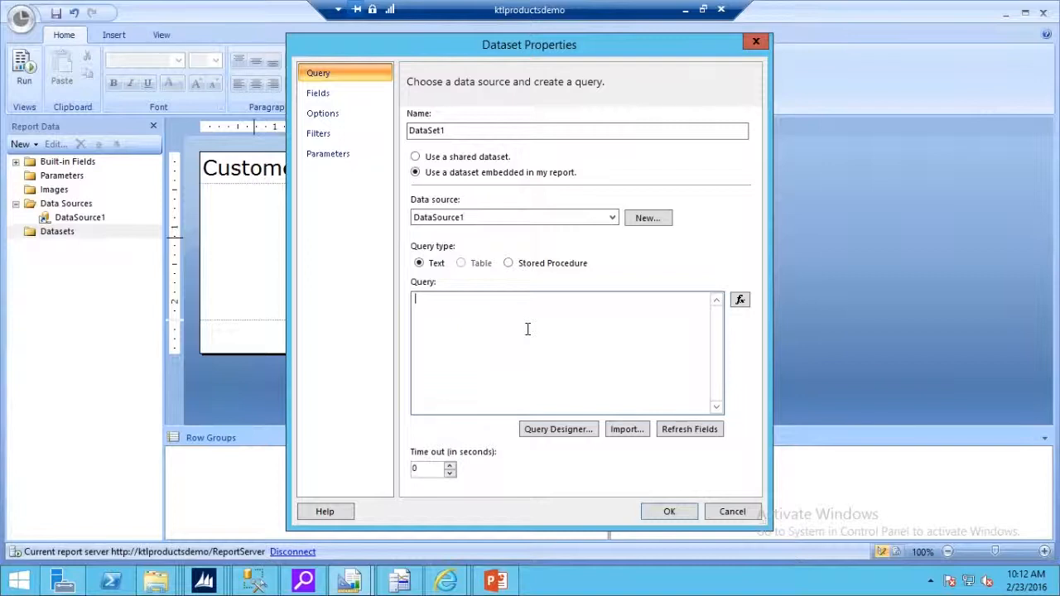
{"action": "type", "text": "select * from"}
{"action": "left_click", "coordinate": [442, 299]}
{"action": "left_click", "coordinate": [492, 304]}
{"action": "type", "text": "RM00101"}
{"action": "left_click", "coordinate": [362, 96]}
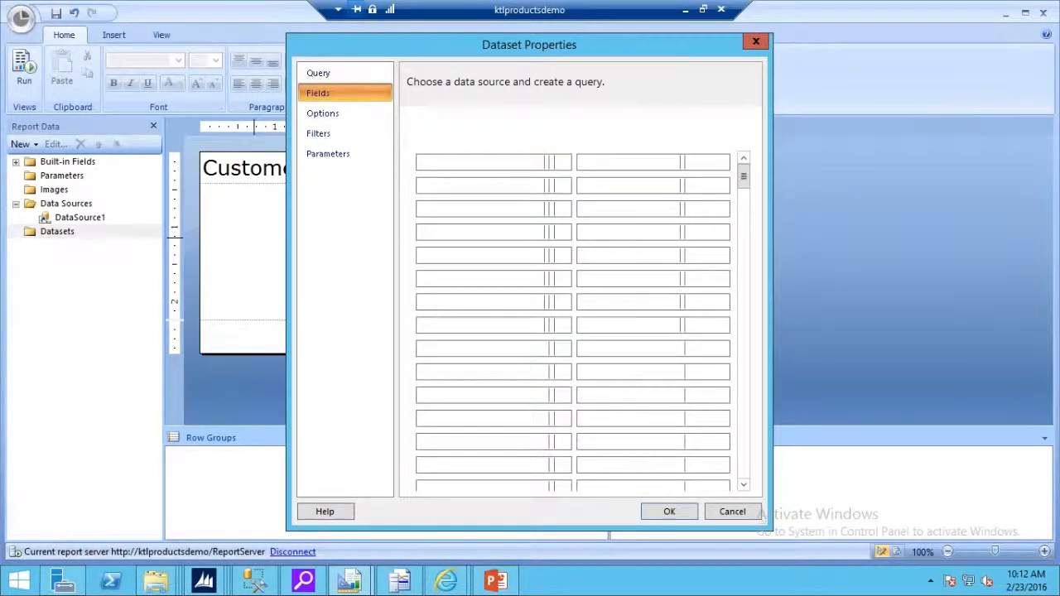
{"action": "left_click", "coordinate": [345, 74]}
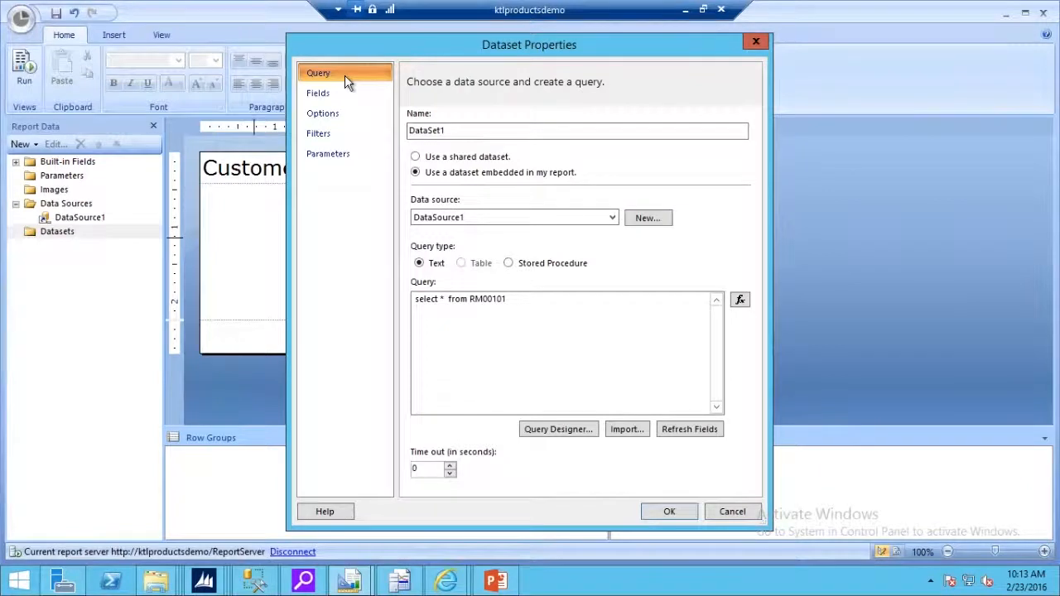
{"action": "left_click", "coordinate": [512, 299]}
{"action": "key", "text": "Return"}
{"action": "type", "text": "where"}
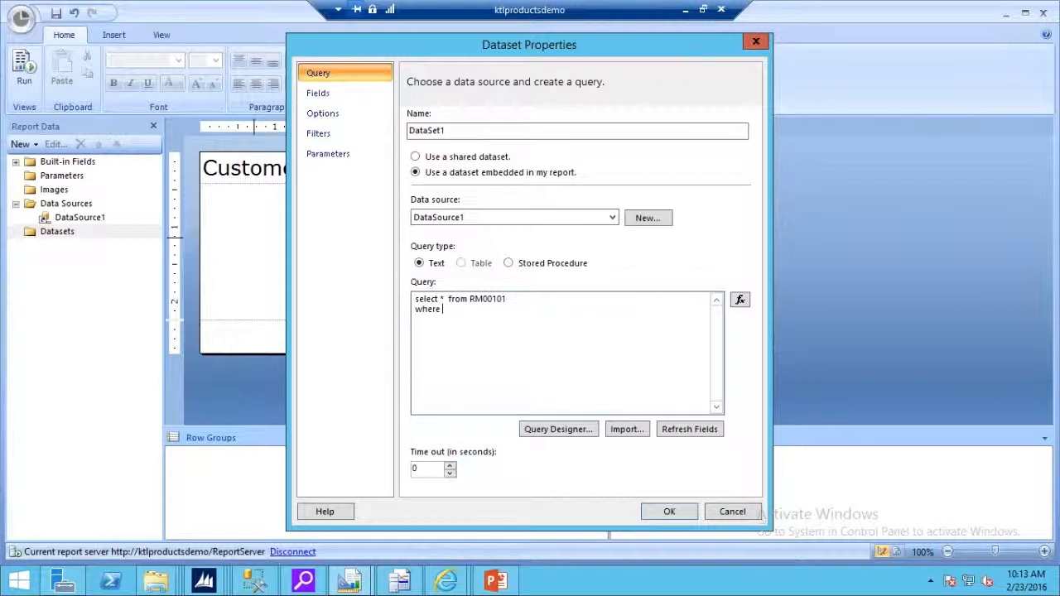
{"action": "type", "text": " CUSTNMBR = @CUSTNMBR"}
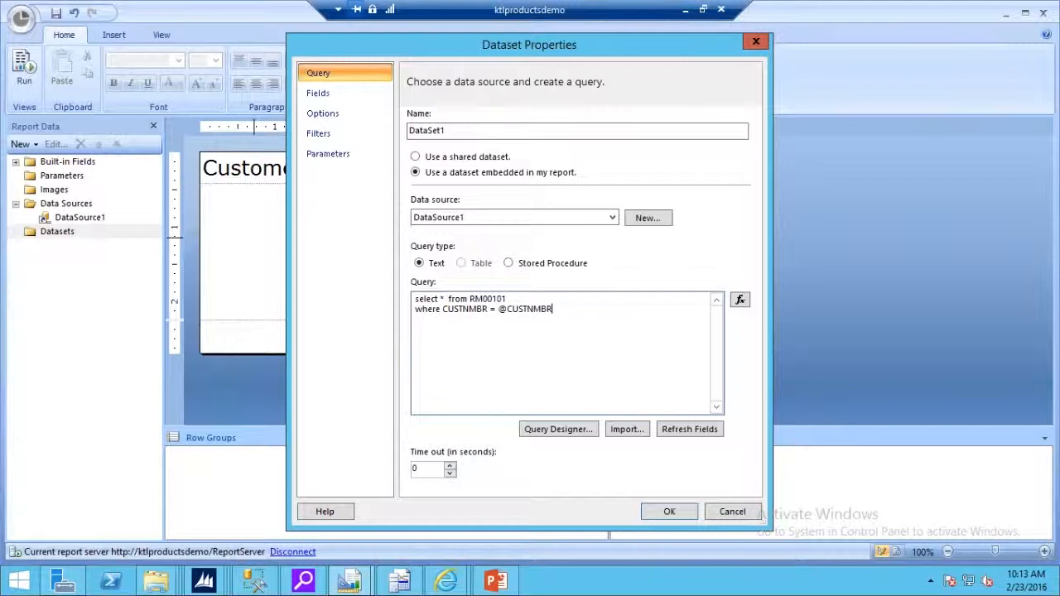
{"action": "key", "text": "BackSpace"}
{"action": "key", "text": "BackSpace"}
{"action": "key", "text": "BackSpace"}
{"action": "key", "text": "BackSpace"}
{"action": "type", "text": "OMERNUMBER"}
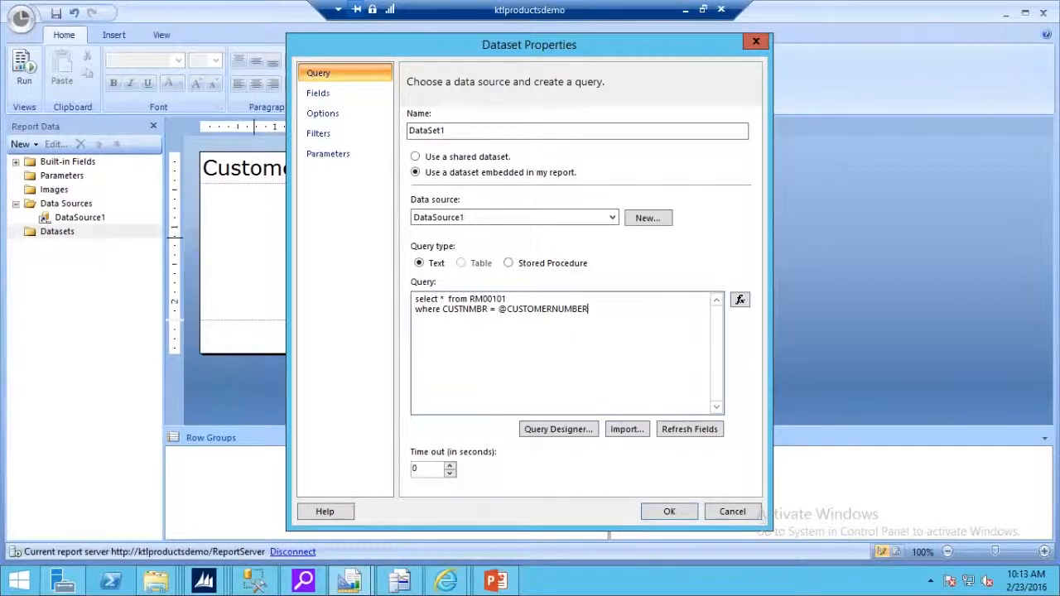
{"action": "left_click", "coordinate": [667, 513]}
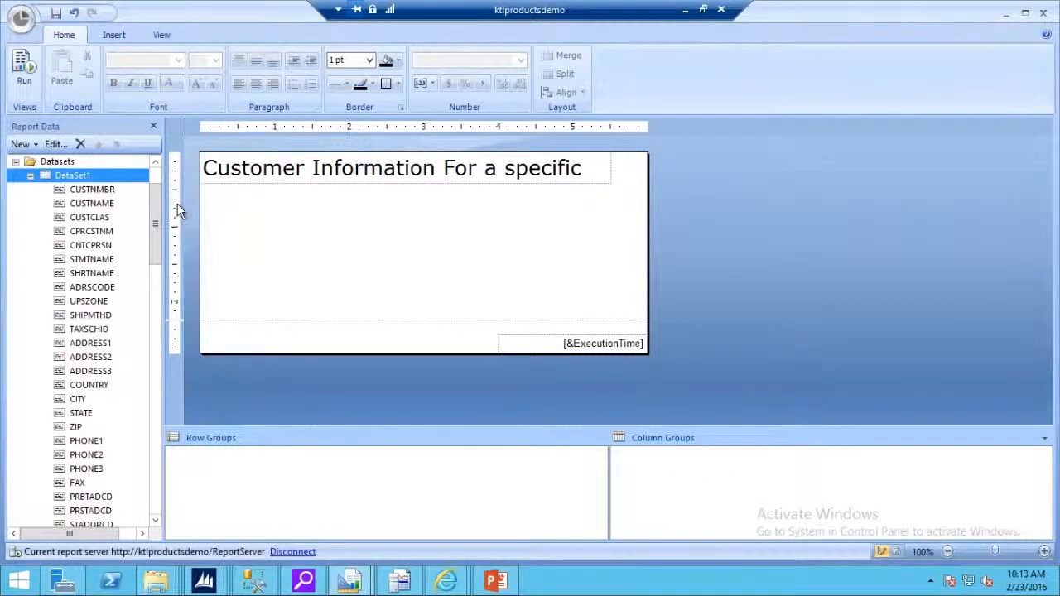
Insert a manually drawn table about 4.6 inches wide and 0.9 inches high below the report title.
{"action": "left_click", "coordinate": [107, 35]}
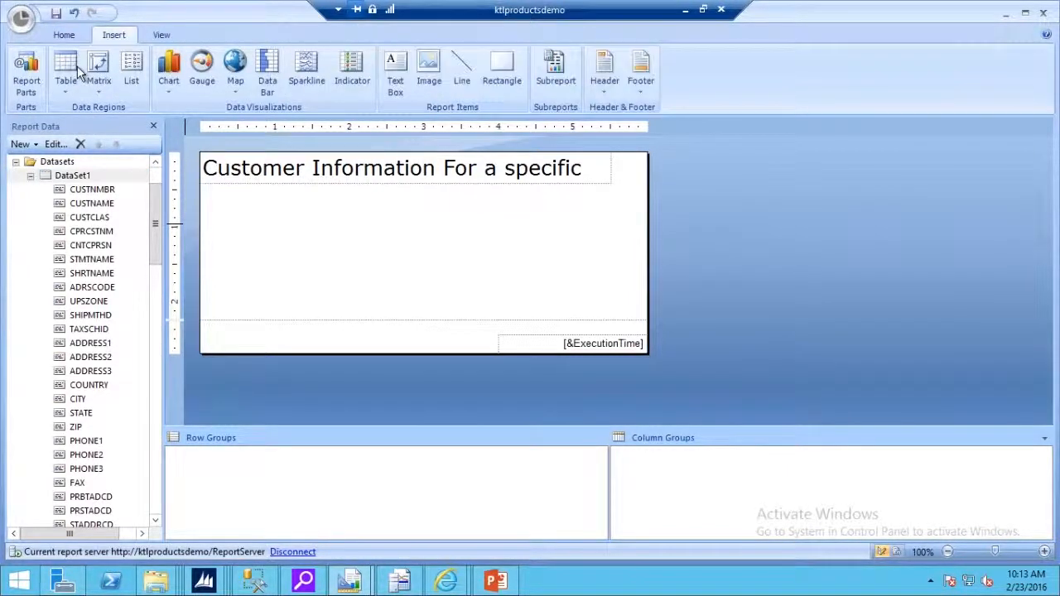
{"action": "left_click", "coordinate": [80, 94]}
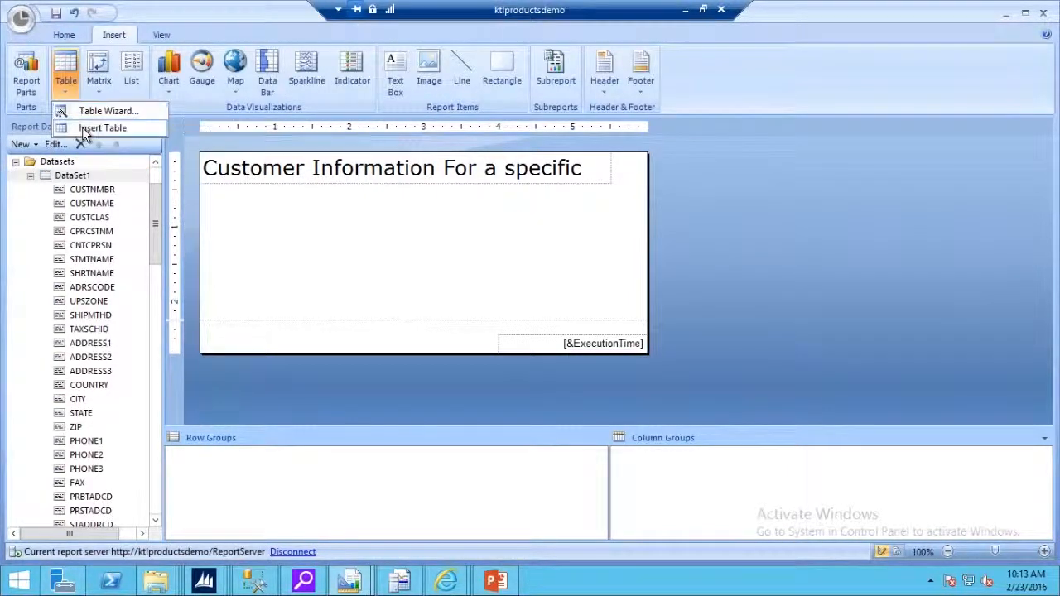
{"action": "left_click", "coordinate": [83, 129]}
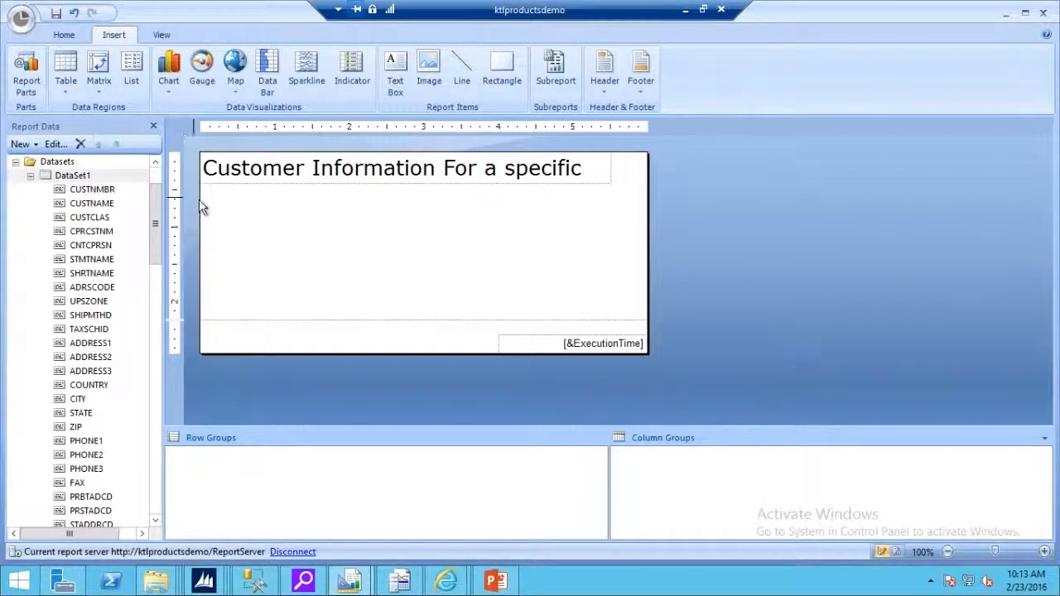
{"action": "left_click_drag", "start_coordinate": [205, 201], "coordinate": [544, 267]}
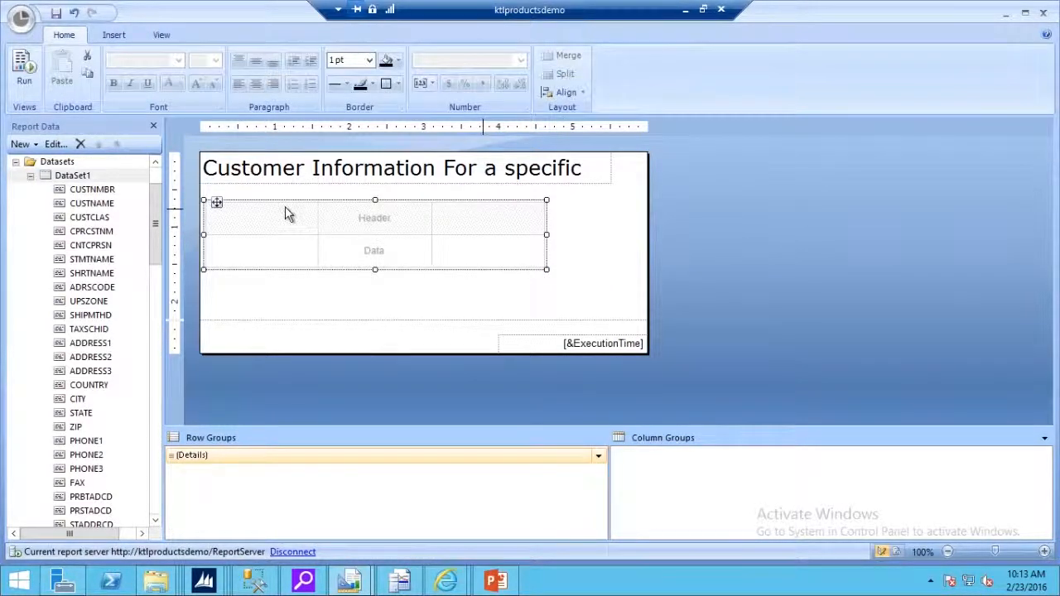
Place the CUSTNMBR, CUSTNAME and CNTCPRSN fields in the table's three columns, in that order.
{"action": "left_click_drag", "start_coordinate": [109, 190], "coordinate": [223, 214]}
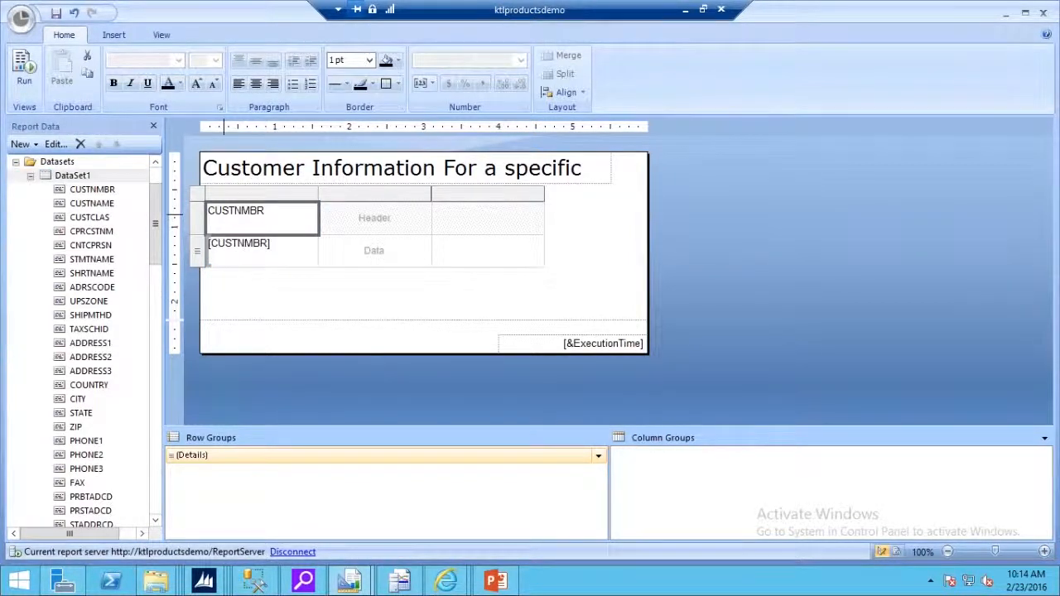
{"action": "left_click_drag", "start_coordinate": [136, 206], "coordinate": [345, 213]}
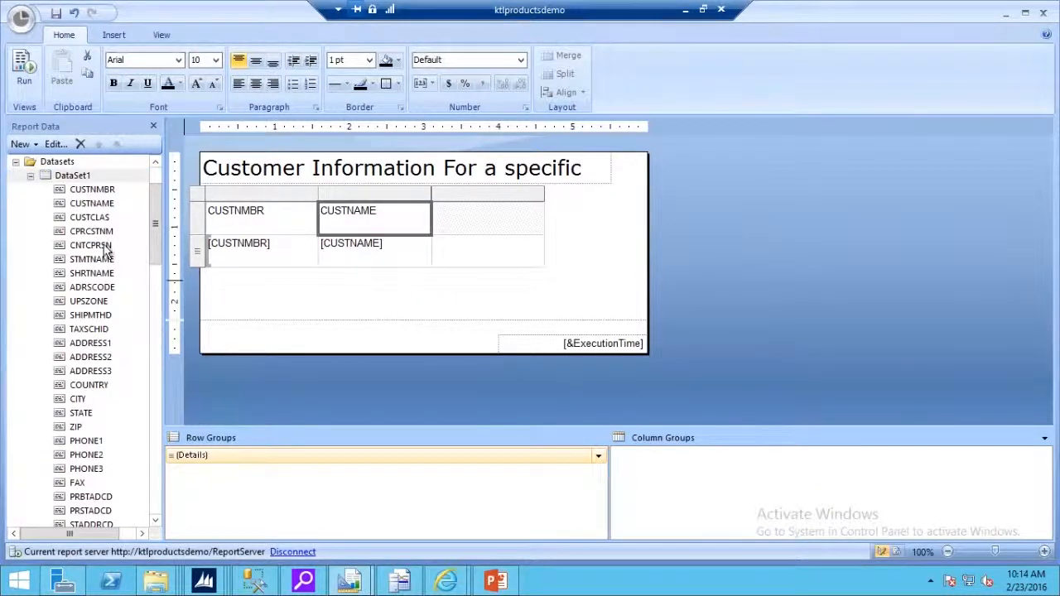
{"action": "left_click_drag", "start_coordinate": [105, 248], "coordinate": [443, 238]}
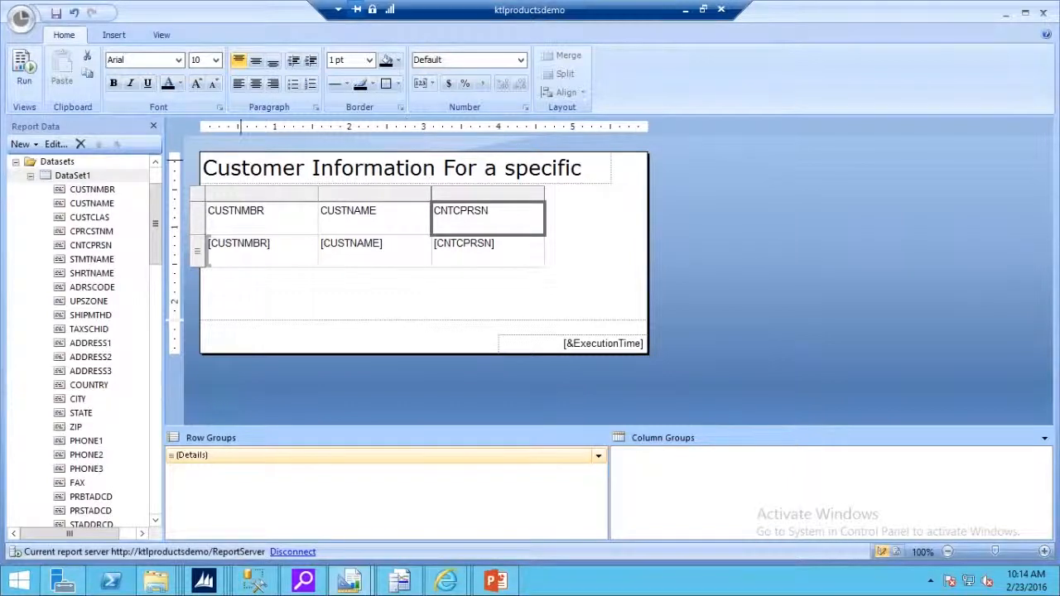
Run the report for one customer by entering the customer's ID as the CUSTOMERNUMBER parameter.
{"action": "left_click", "coordinate": [31, 77]}
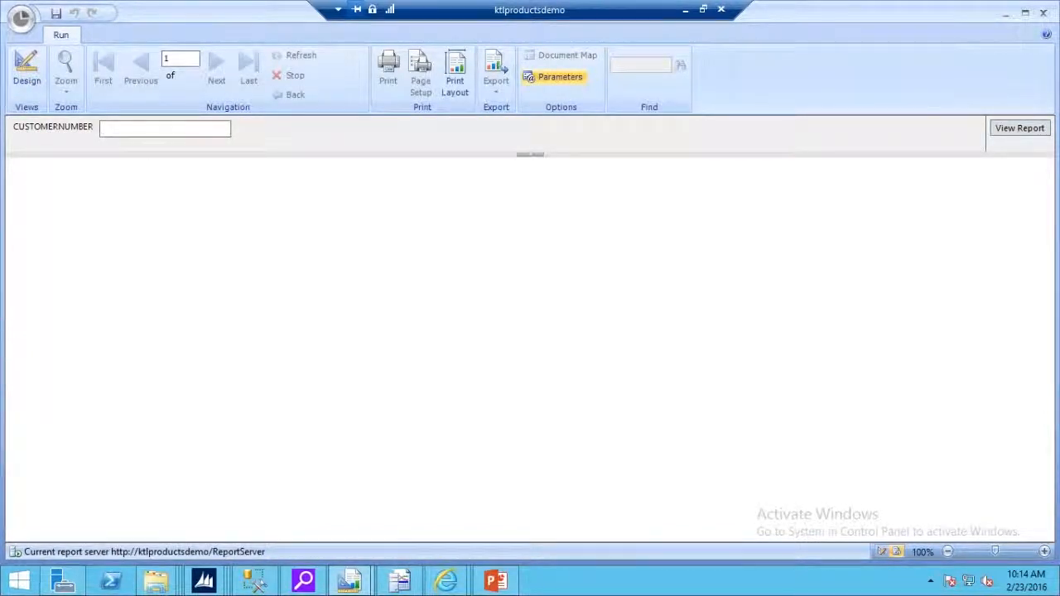
{"action": "left_click", "coordinate": [160, 129]}
{"action": "type", "text": "AARONFIR0001"}
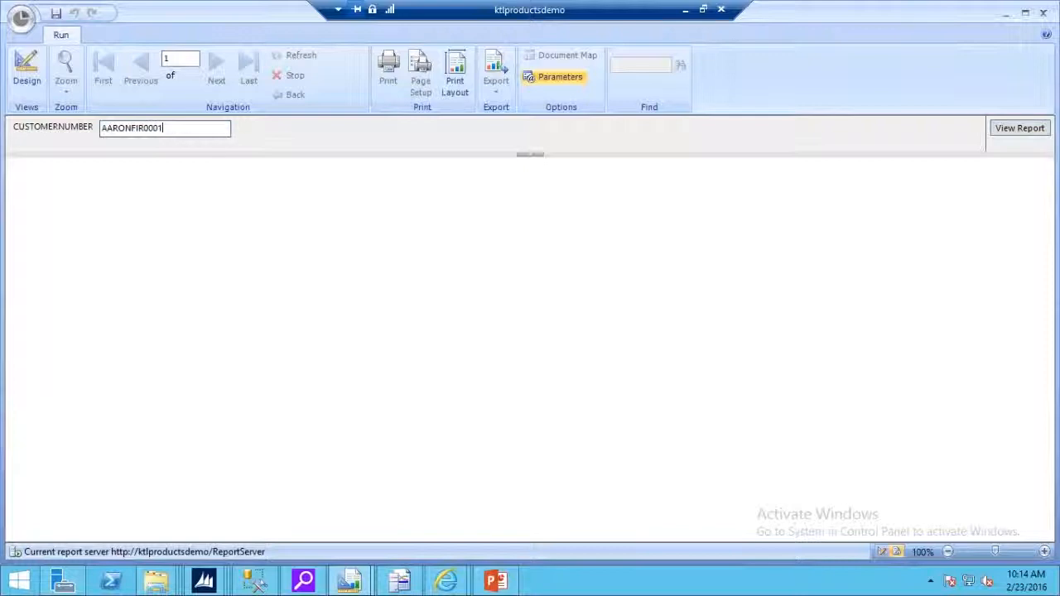
{"action": "left_click", "coordinate": [139, 127]}
{"action": "key", "text": "BackSpace"}
{"action": "type", "text": "T"}
{"action": "key", "text": "Return"}
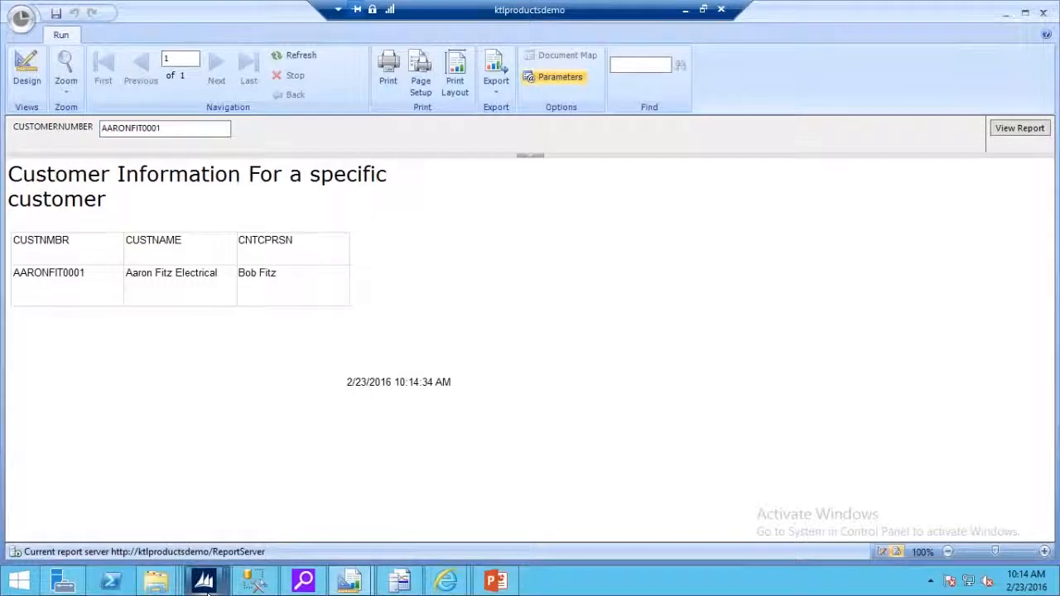
Switch to the Customer Maintenance window in Microsoft Dynamics GP and open its report assignments.
{"action": "mouse_move", "coordinate": [207, 589]}
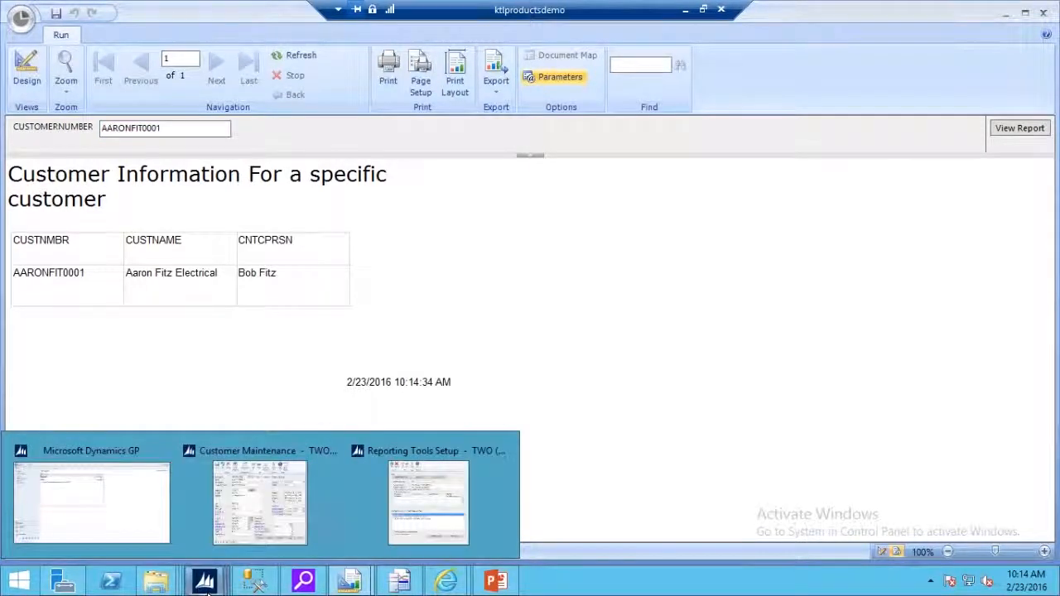
{"action": "left_click", "coordinate": [248, 518]}
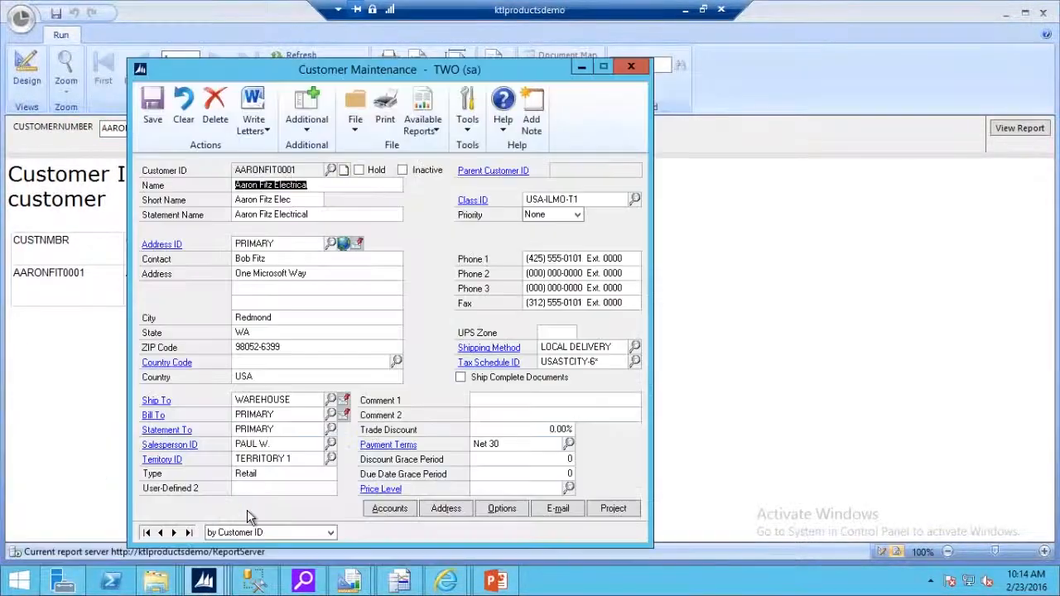
{"action": "left_click", "coordinate": [417, 133]}
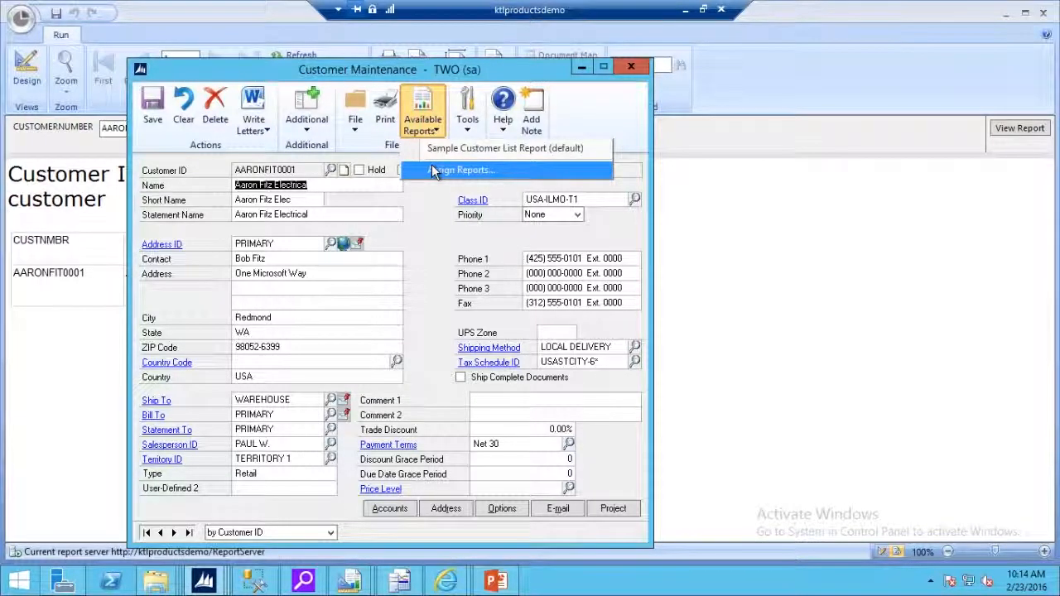
{"action": "left_click", "coordinate": [433, 169]}
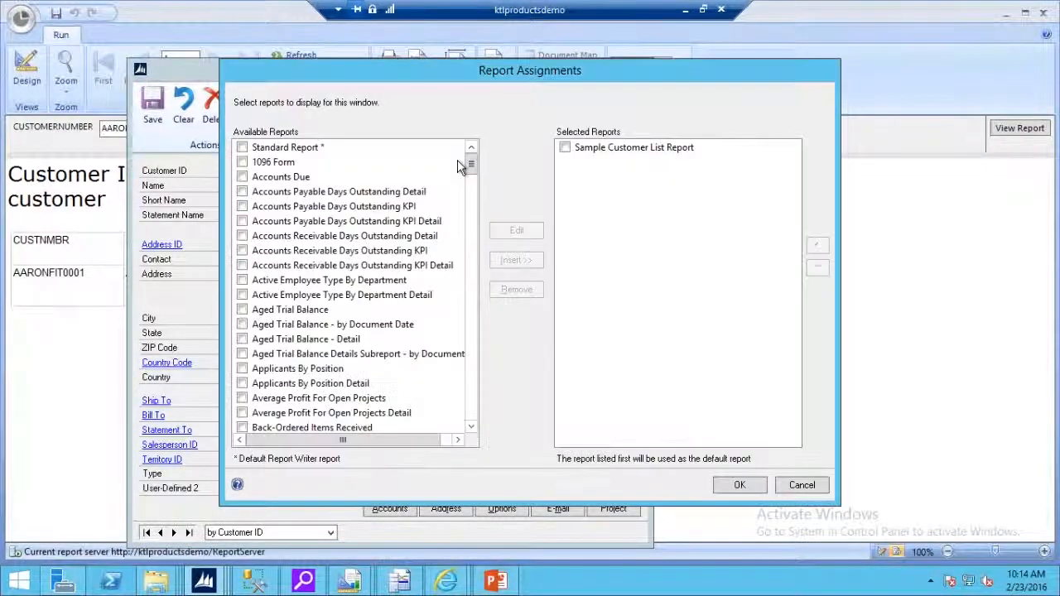
Mark the "Customer Information - Custom" report among the available reports and insert it into the selected reports.
{"action": "left_click_drag", "start_coordinate": [468, 163], "coordinate": [470, 199]}
{"action": "left_click", "coordinate": [377, 354]}
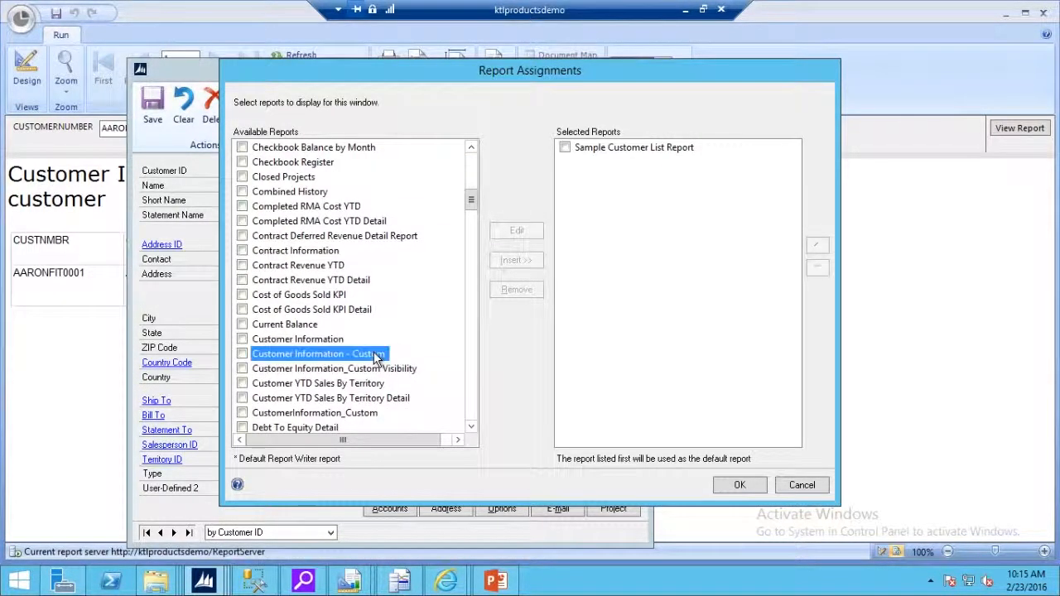
{"action": "left_click", "coordinate": [242, 355]}
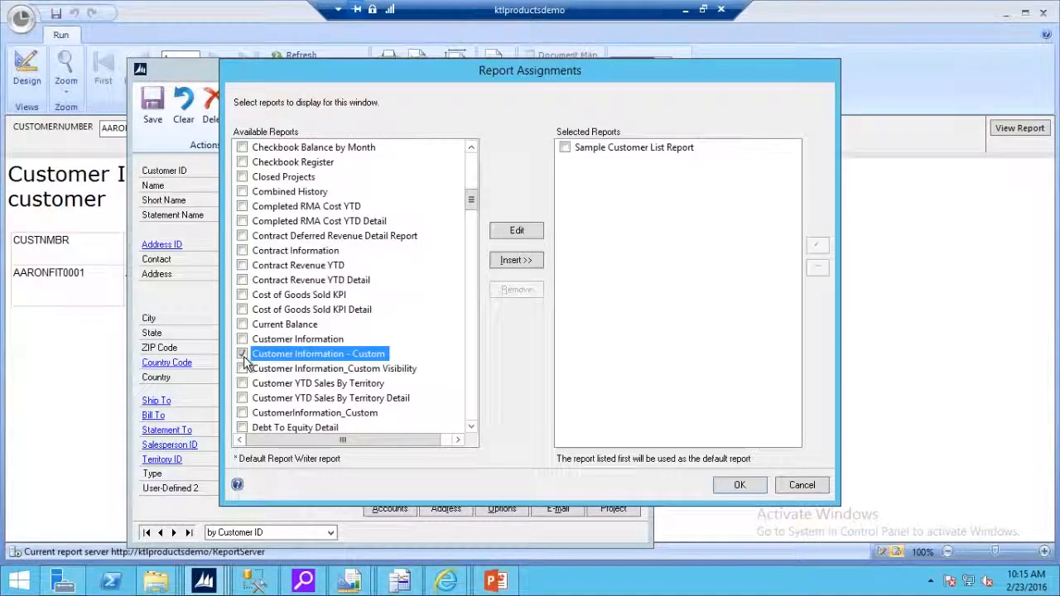
{"action": "left_click", "coordinate": [527, 260]}
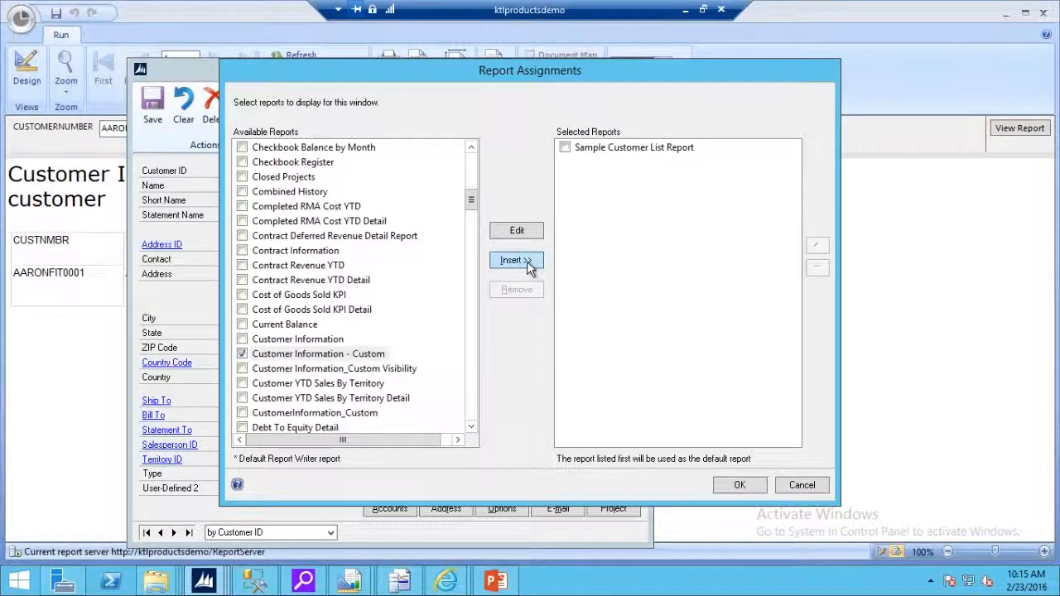
Confirm the report assignments and open the "Customer Information - Custom" report from the Customer Maintenance window.
{"action": "left_click", "coordinate": [736, 486]}
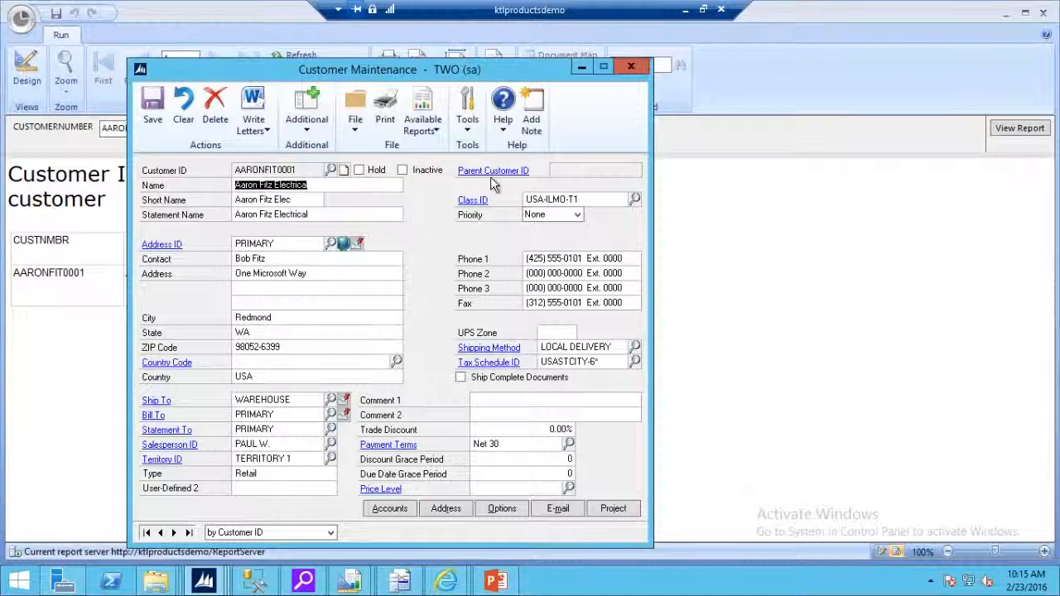
{"action": "left_click", "coordinate": [426, 124]}
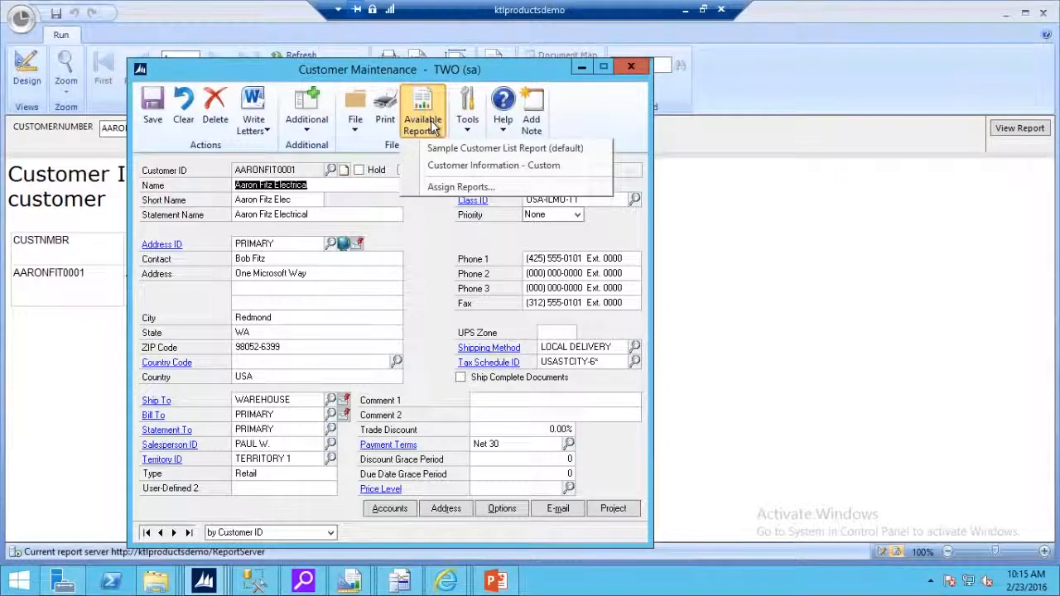
{"action": "left_click", "coordinate": [461, 167]}
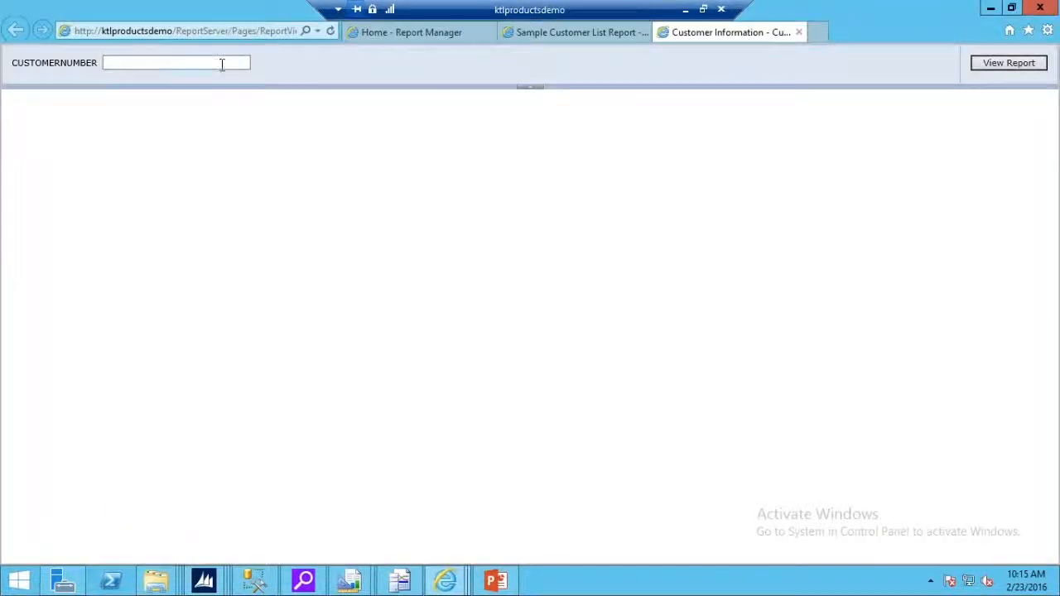
View the opened report for one customer by entering the customer's ID as the CUSTOMERNUMBER parameter.
{"action": "left_click", "coordinate": [222, 64]}
{"action": "type", "text": "AARONFIT0001"}
{"action": "key", "text": "Return"}
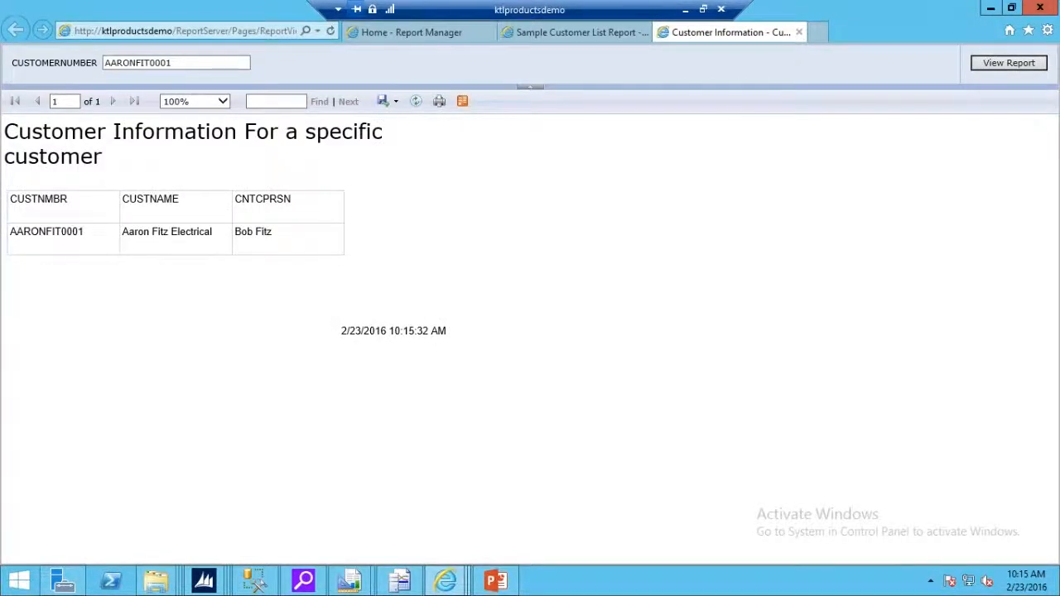
Switch back to the Customer Maintenance window in Microsoft Dynamics GP and check its list of available reports.
{"action": "key", "text": "alt+Tab"}
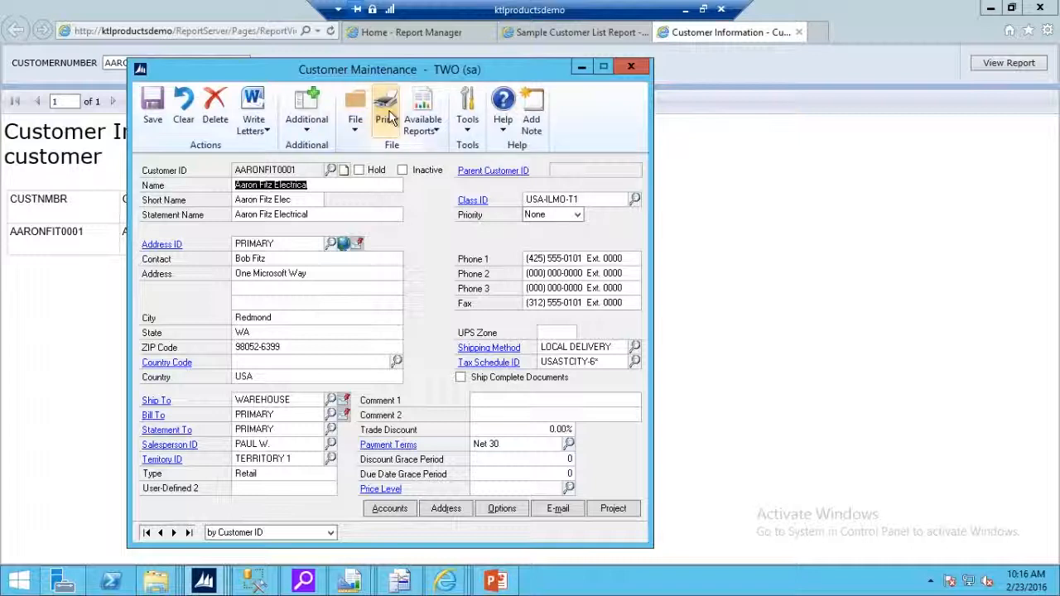
{"action": "left_click", "coordinate": [414, 123]}
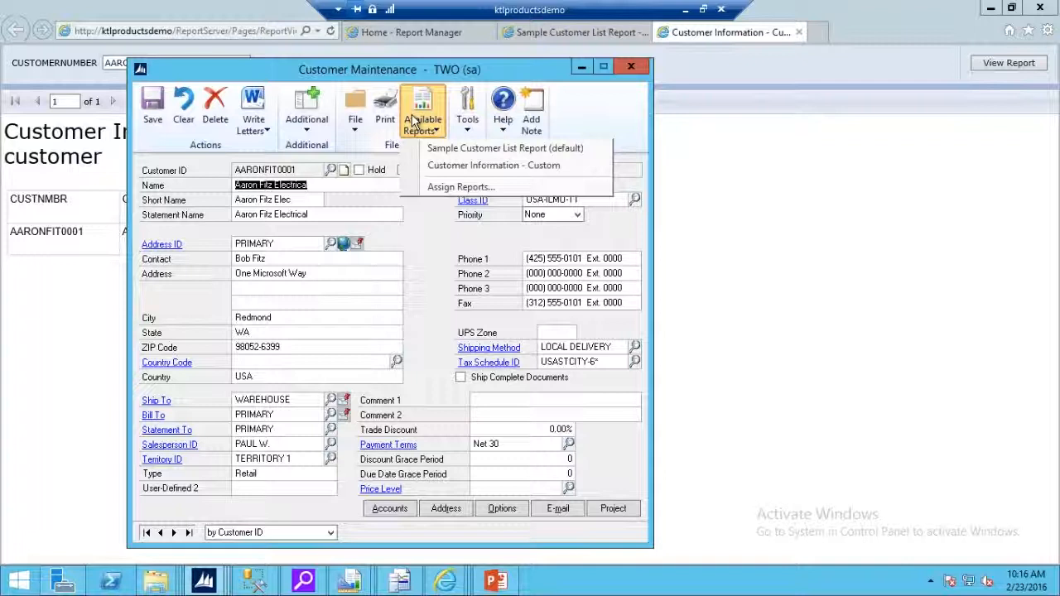
{"action": "left_click", "coordinate": [673, 216]}
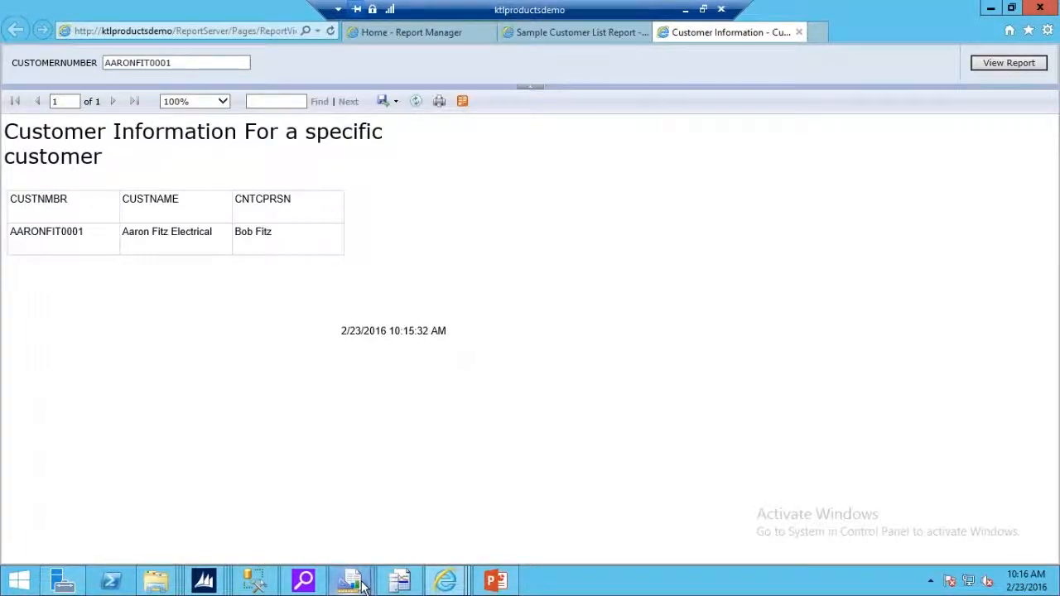
Switch to the custom report in Report Builder, return it to design view and expand its parameters and datasets.
{"action": "mouse_move", "coordinate": [356, 582]}
{"action": "left_click", "coordinate": [435, 525]}
{"action": "left_click", "coordinate": [28, 73]}
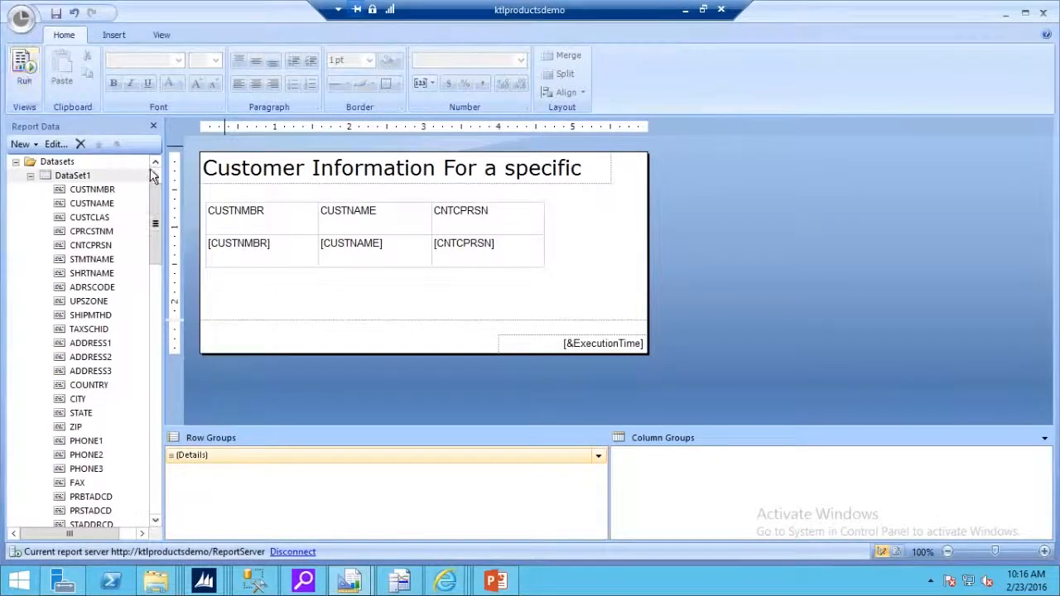
{"action": "left_click", "coordinate": [154, 173]}
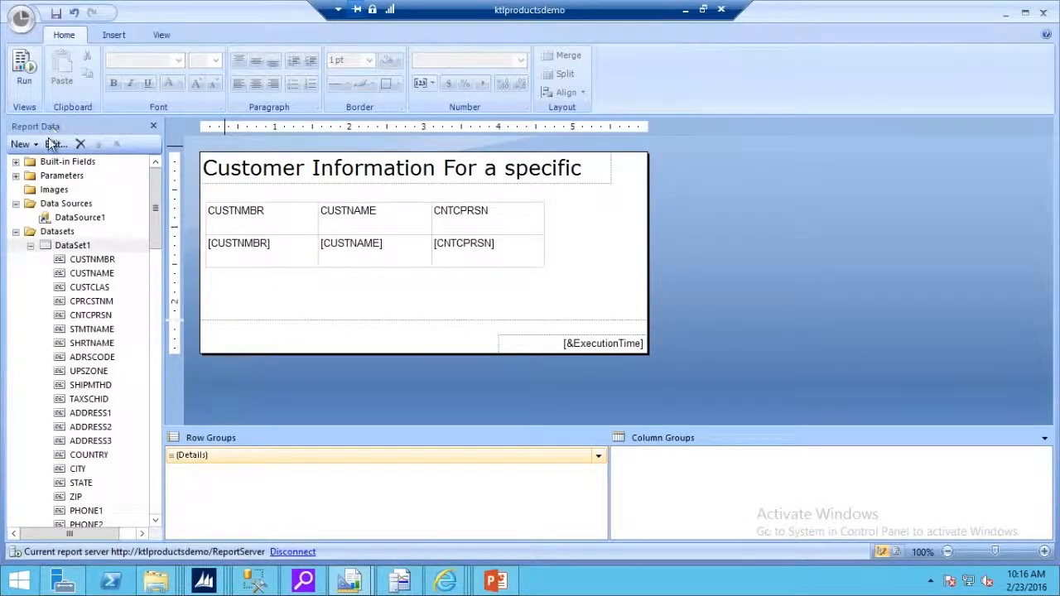
{"action": "left_click", "coordinate": [16, 232]}
{"action": "left_click", "coordinate": [15, 176]}
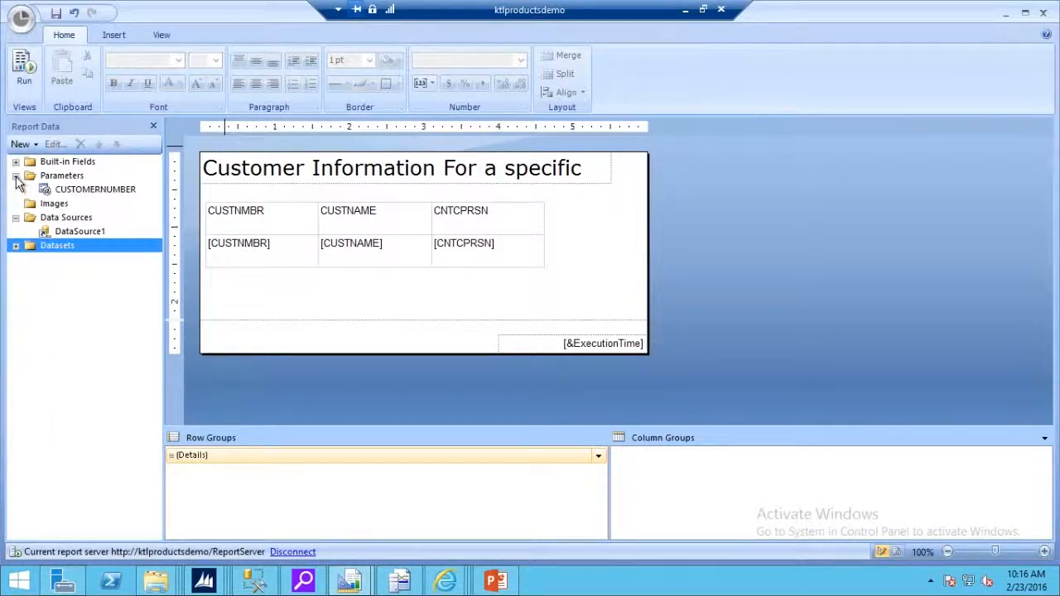
{"action": "left_click", "coordinate": [17, 247]}
{"action": "left_click", "coordinate": [67, 178]}
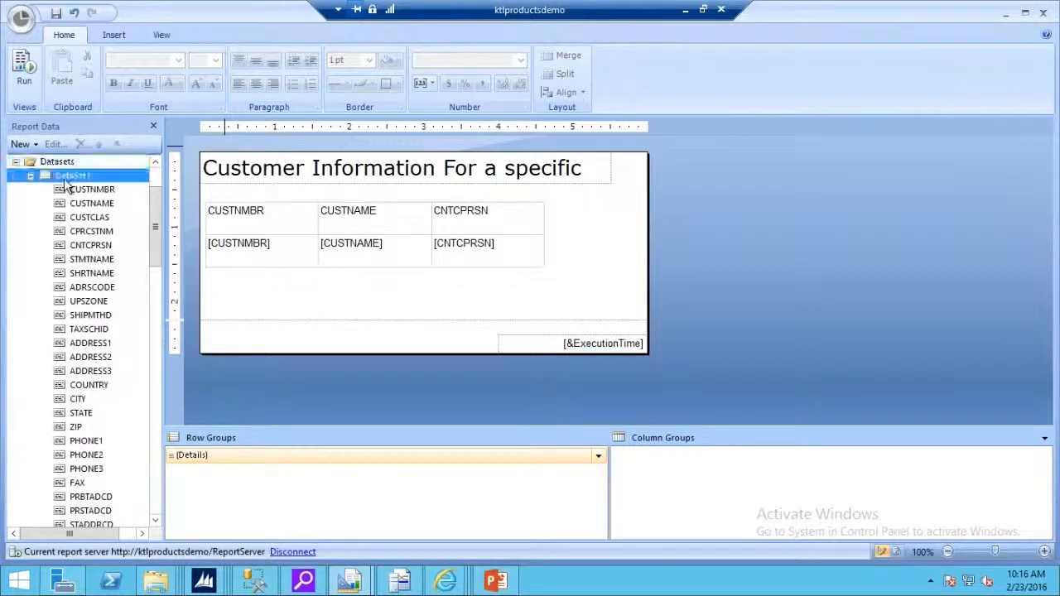
{"action": "right_click", "coordinate": [64, 179]}
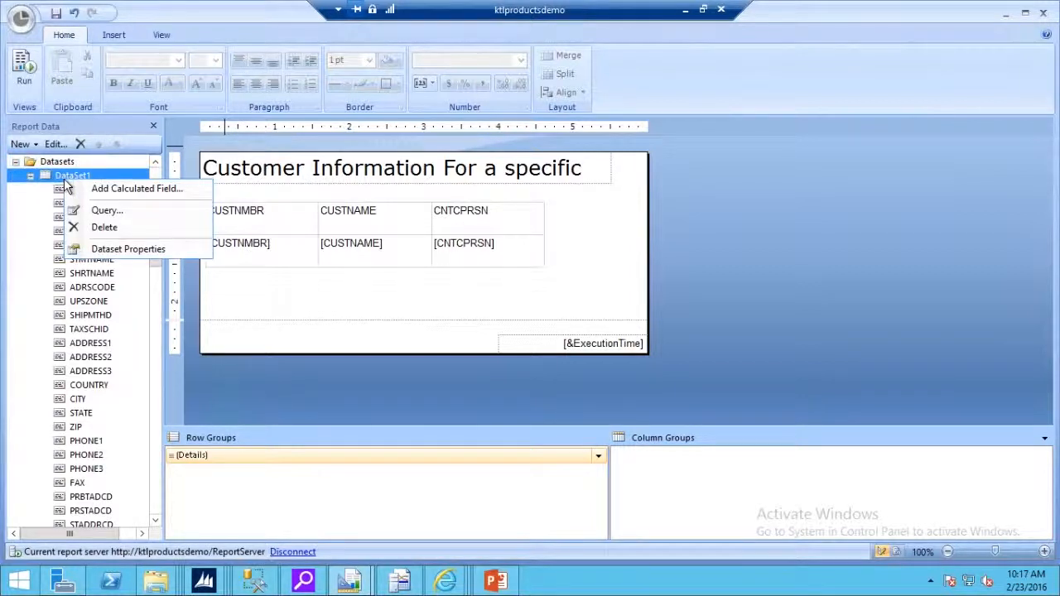
{"action": "left_click", "coordinate": [112, 250]}
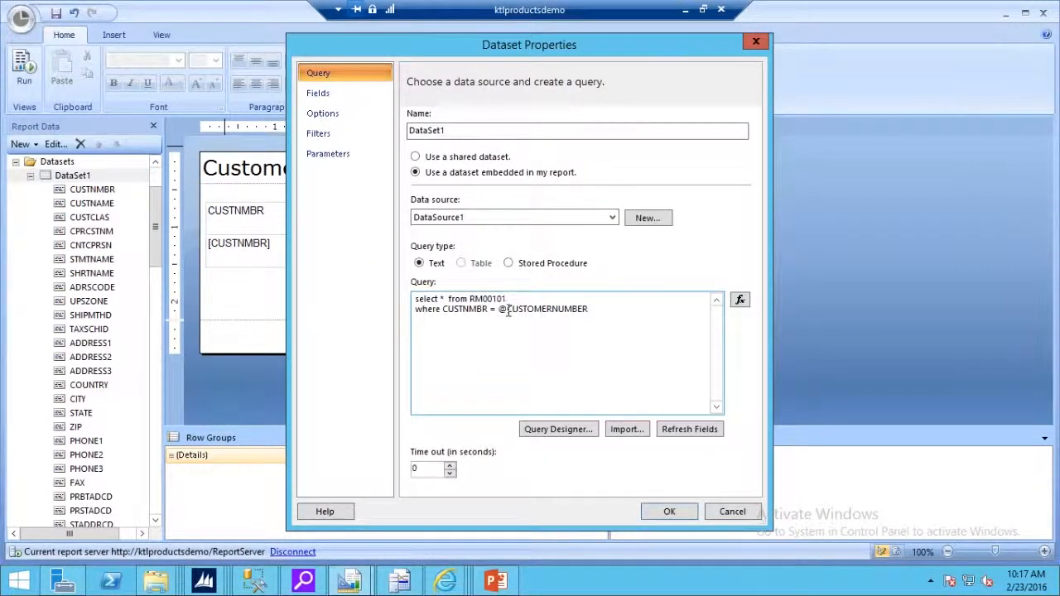
{"action": "left_click", "coordinate": [476, 311]}
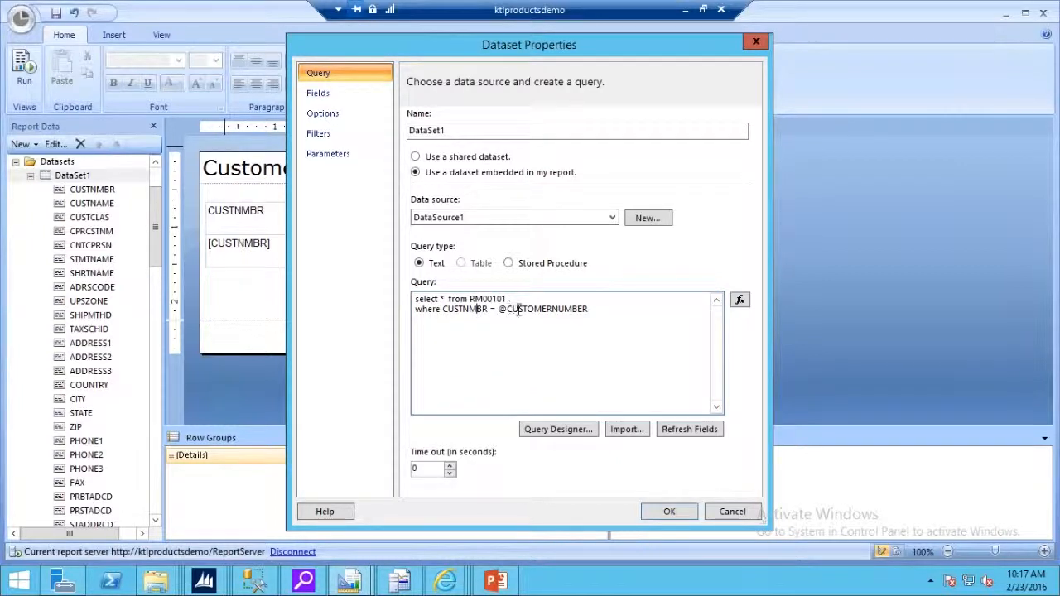
{"action": "left_click_drag", "start_coordinate": [528, 309], "coordinate": [587, 303]}
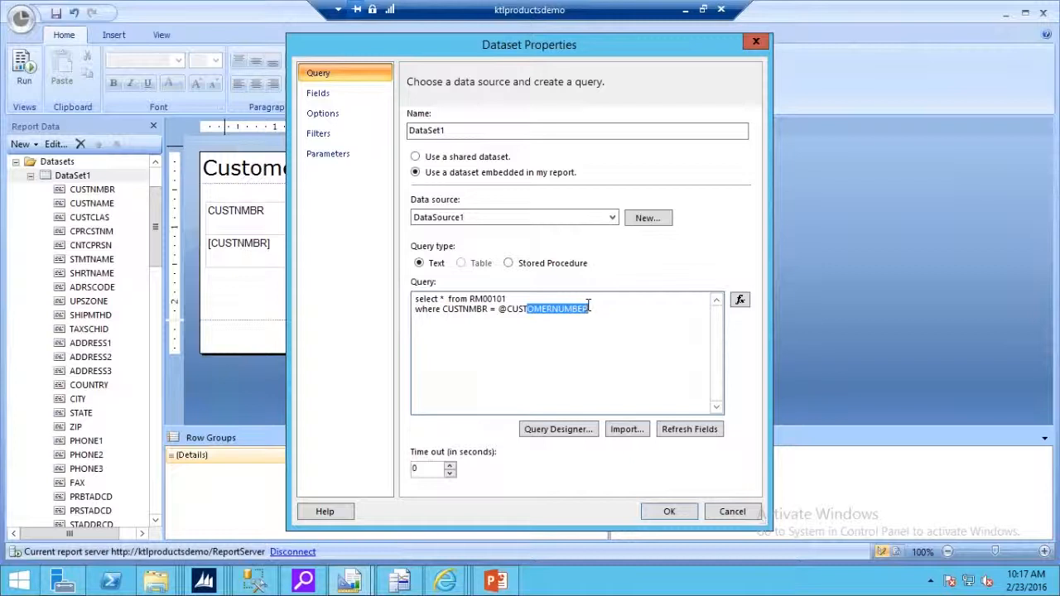
{"action": "type", "text": "NMBR"}
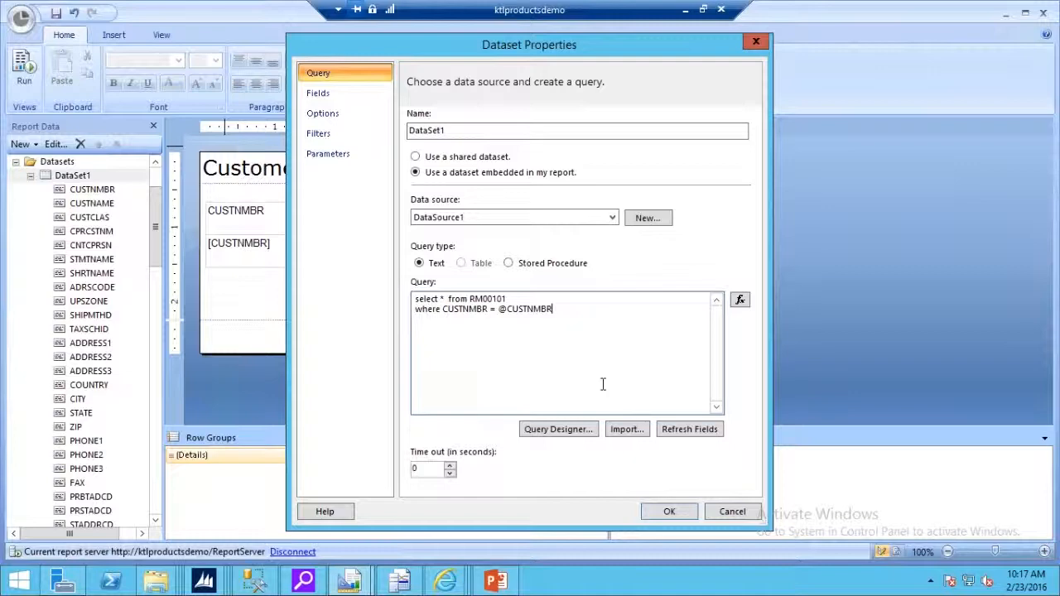
{"action": "left_click", "coordinate": [670, 511]}
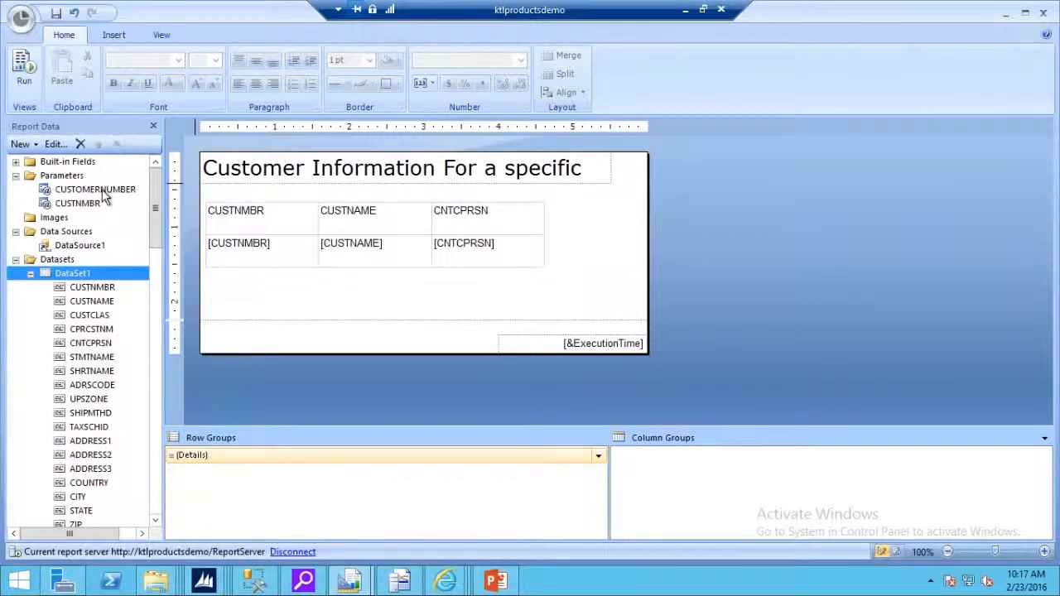
Delete the CUSTOMERNUMBER parameter from the report.
{"action": "left_click", "coordinate": [103, 194]}
{"action": "right_click", "coordinate": [105, 197]}
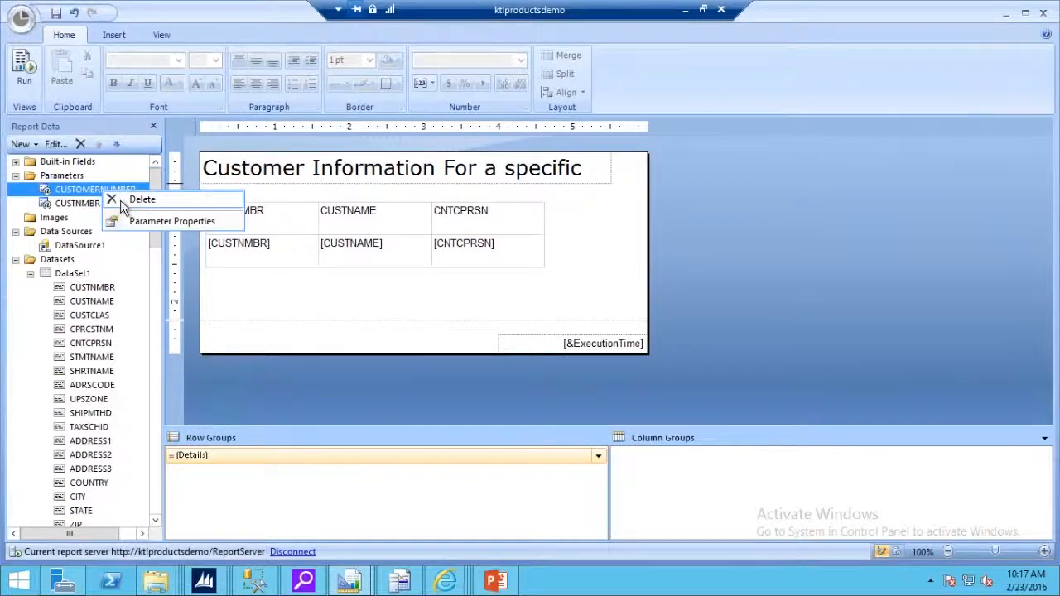
{"action": "left_click", "coordinate": [120, 200]}
{"action": "left_click", "coordinate": [547, 345]}
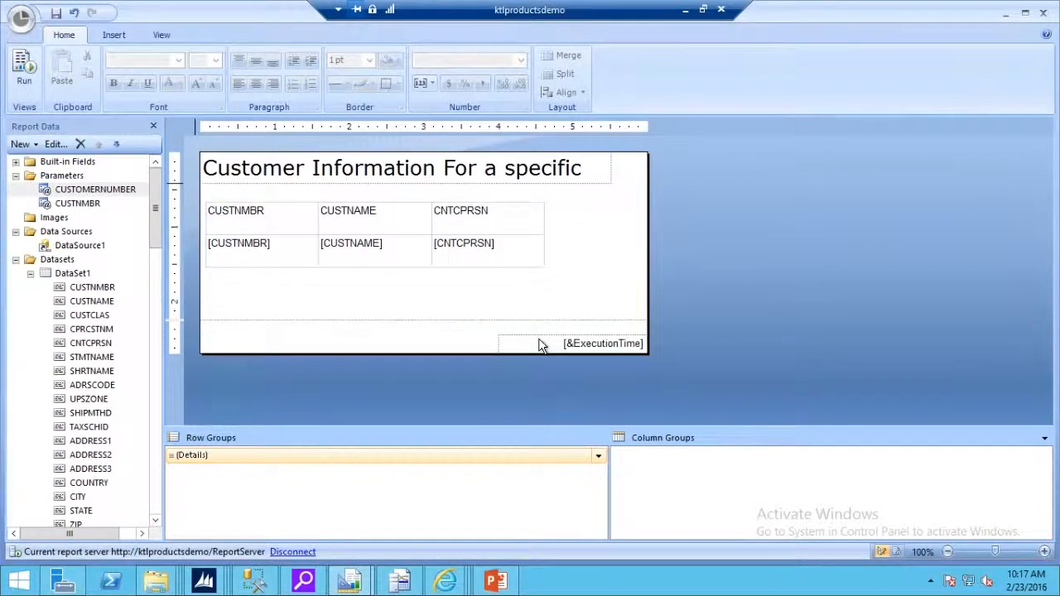
Run the report for one customer by entering the customer's ID as the CUSTNMBR parameter.
{"action": "left_click", "coordinate": [23, 75]}
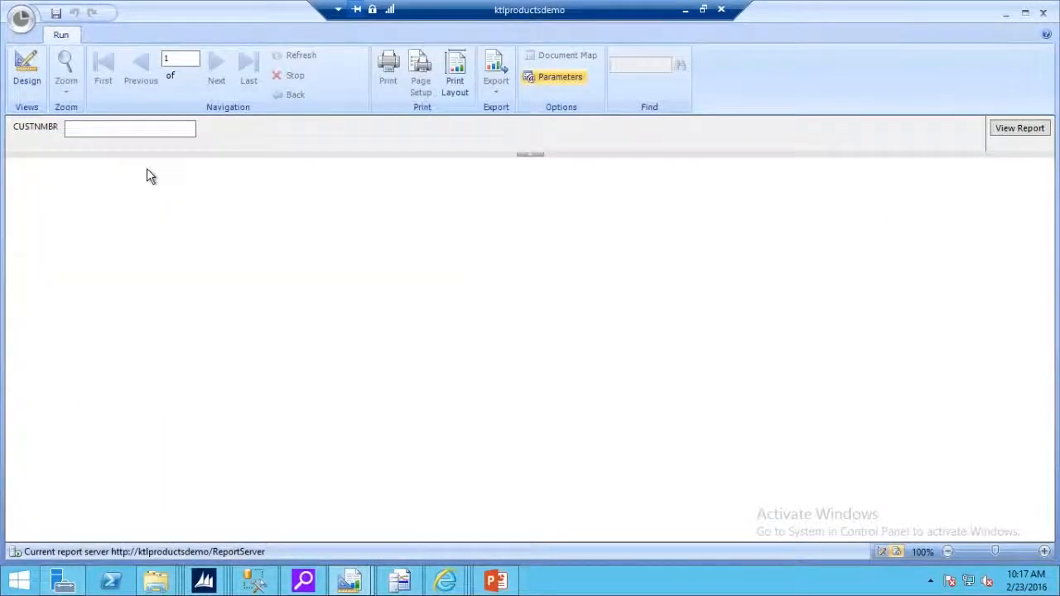
{"action": "left_click", "coordinate": [147, 131]}
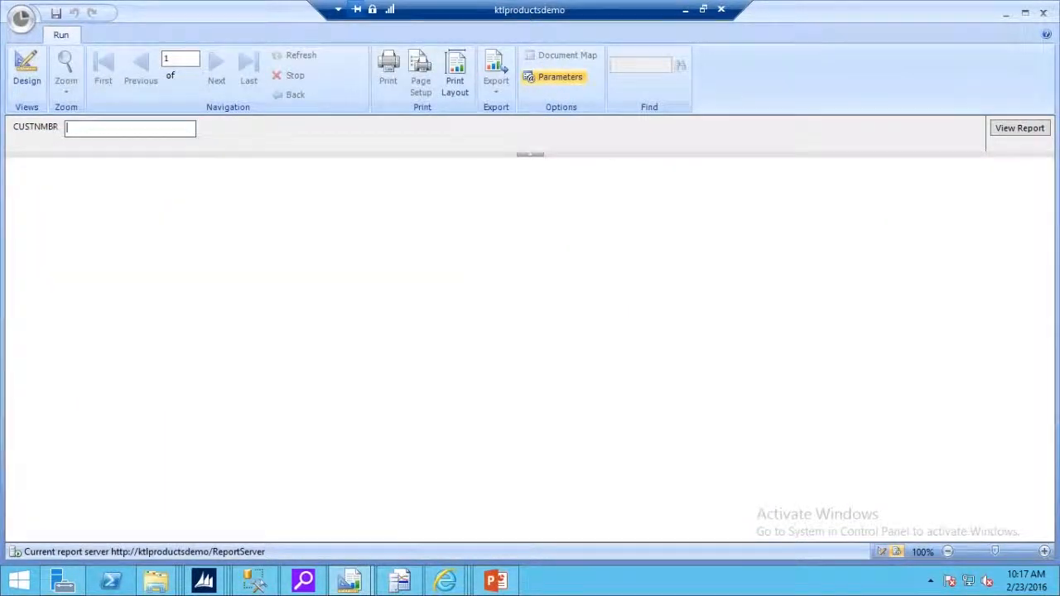
{"action": "type", "text": "AARONFIT0001"}
{"action": "key", "text": "Return"}
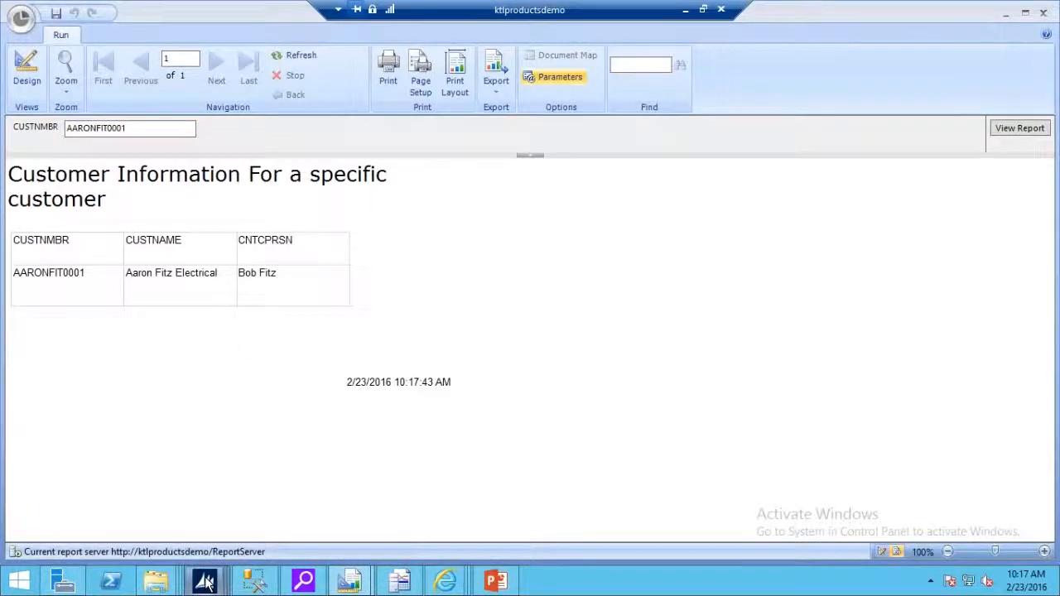
Switch to Customer Maintenance in Microsoft Dynamics GP and open "Customer Information - Custom" for the loaded customer.
{"action": "mouse_move", "coordinate": [206, 581]}
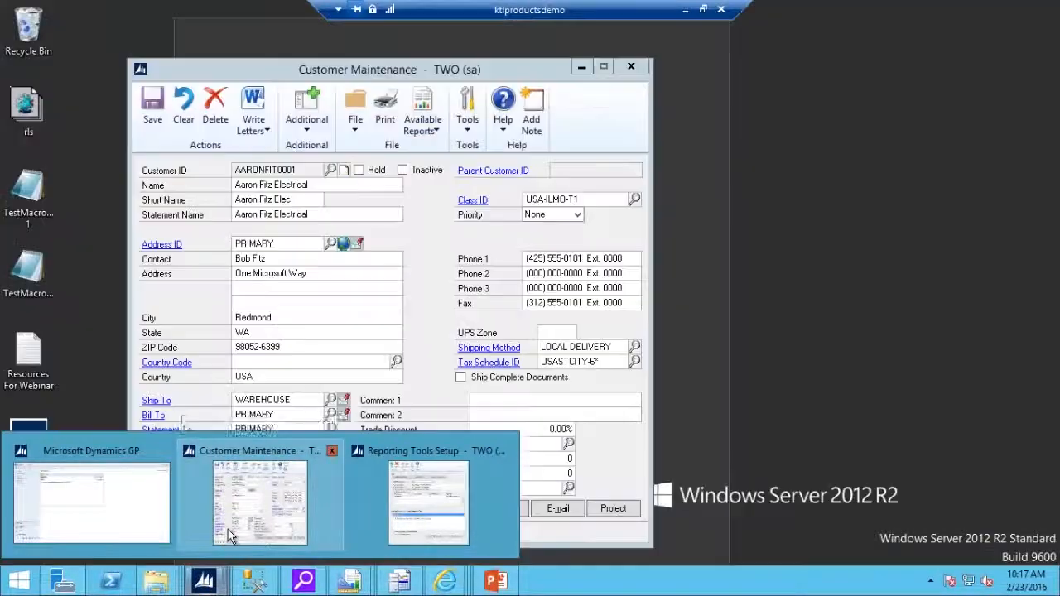
{"action": "left_click", "coordinate": [228, 530]}
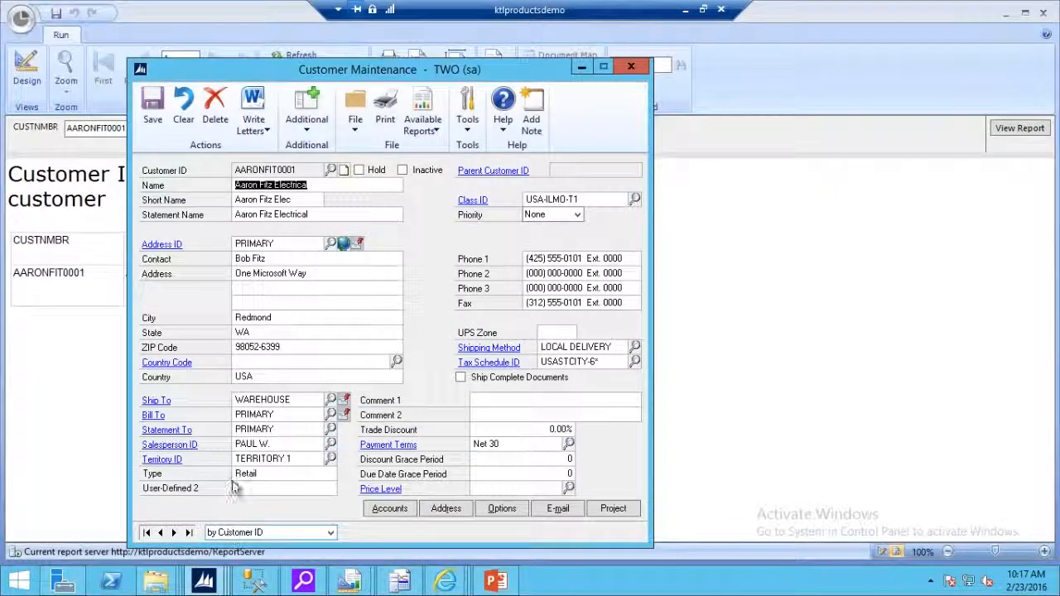
{"action": "left_click", "coordinate": [422, 126]}
{"action": "left_click", "coordinate": [444, 171]}
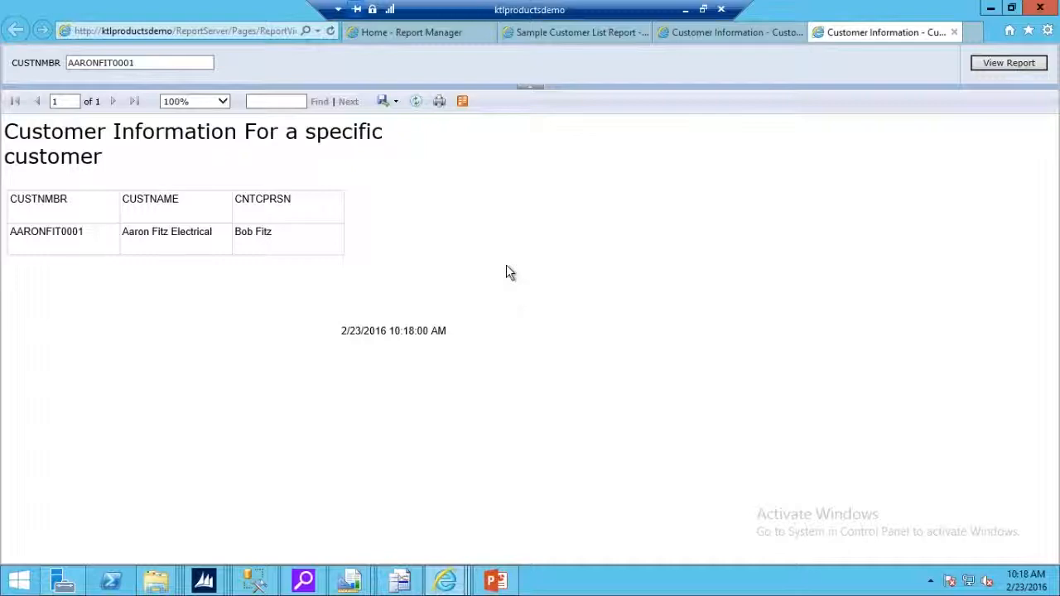
Return to the Customer Maintenance window and save the loaded customer record to empty the form.
{"action": "key", "text": "alt+Tab"}
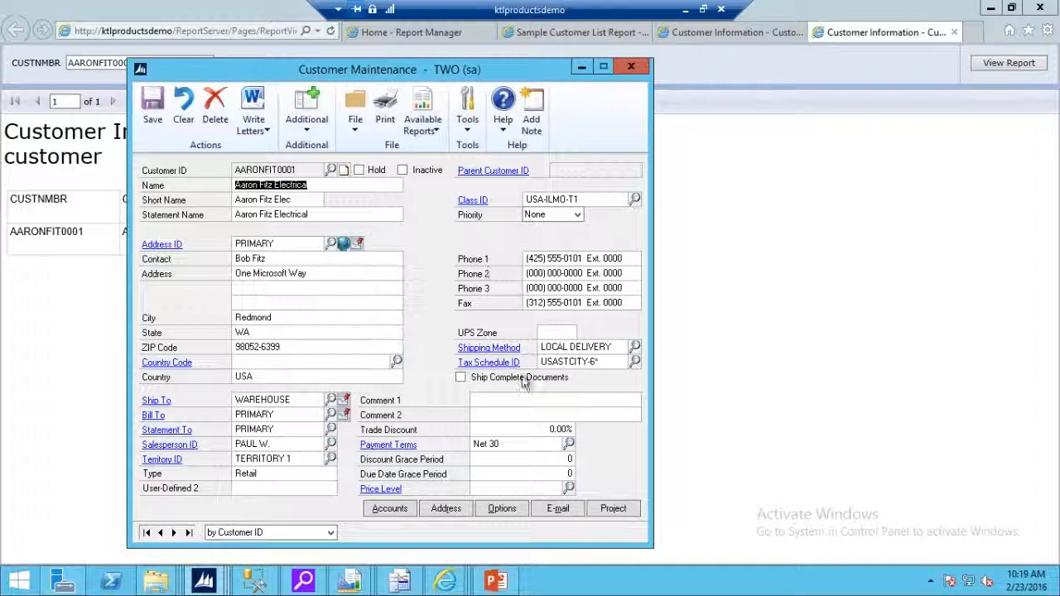
{"action": "left_click", "coordinate": [542, 334]}
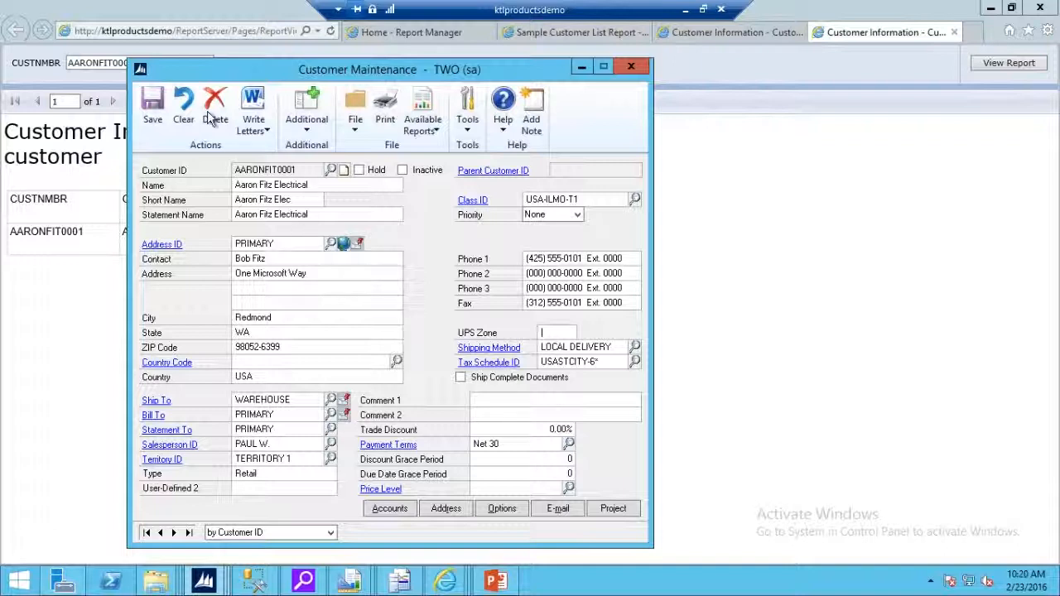
{"action": "left_click", "coordinate": [152, 108]}
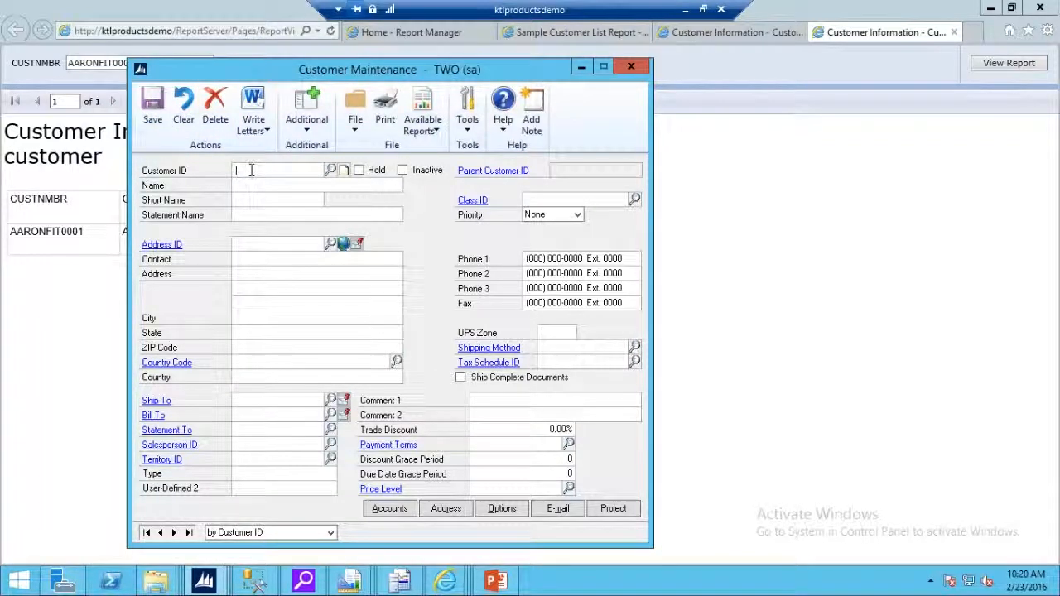
Open "Customer Information - Custom" with no customer loaded, and close its browser tab after viewing.
{"action": "left_click", "coordinate": [418, 116]}
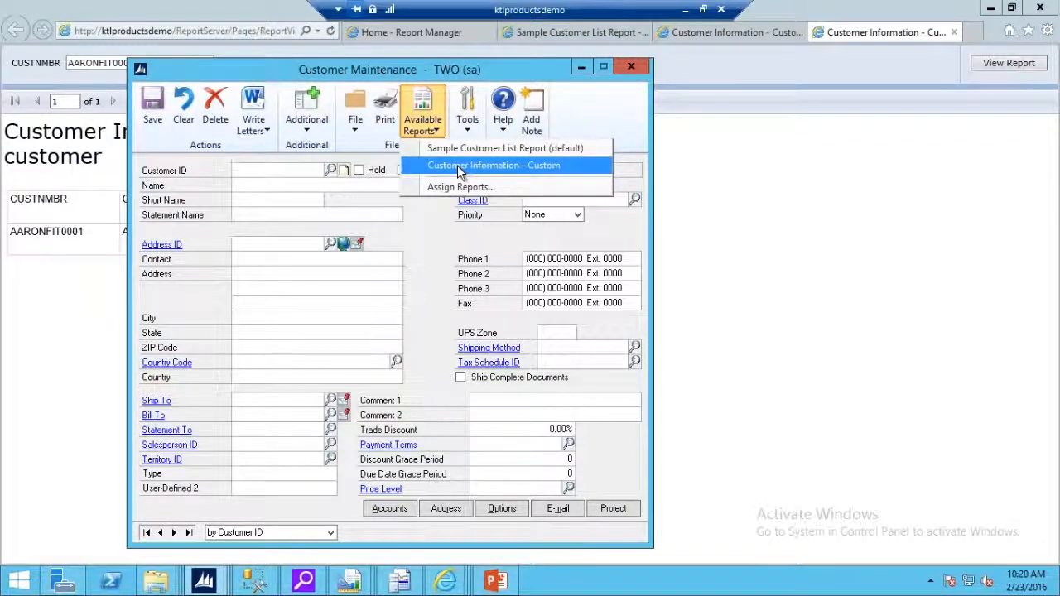
{"action": "left_click", "coordinate": [458, 165]}
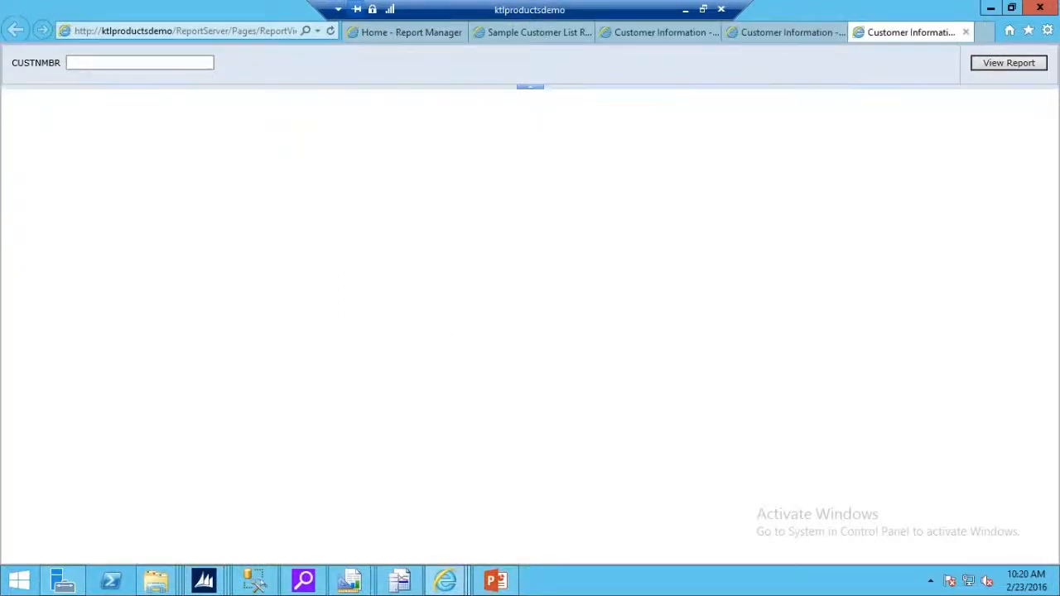
{"action": "right_click", "coordinate": [860, 37]}
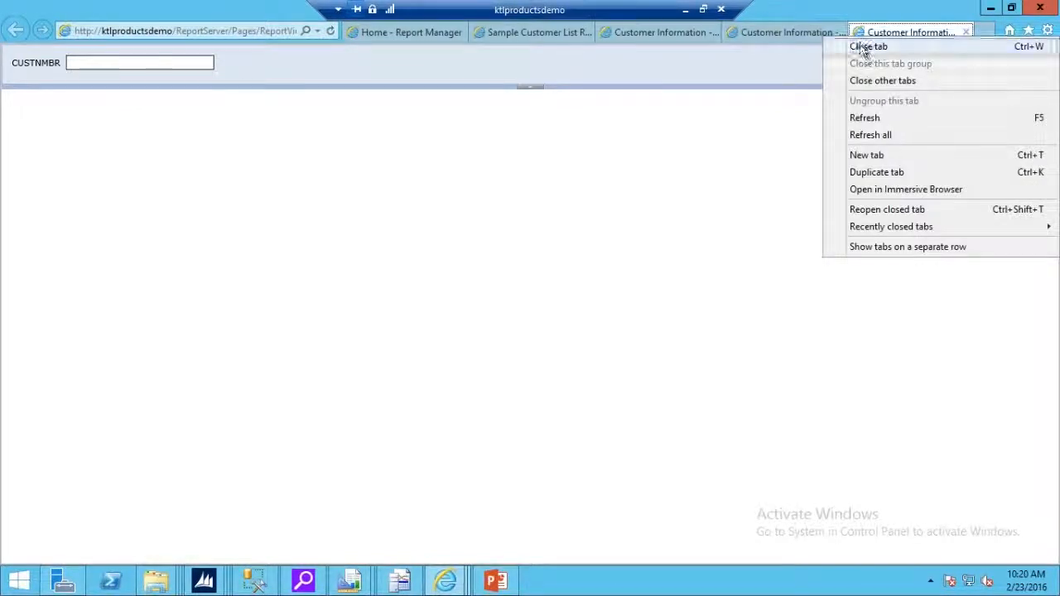
{"action": "left_click", "coordinate": [865, 46]}
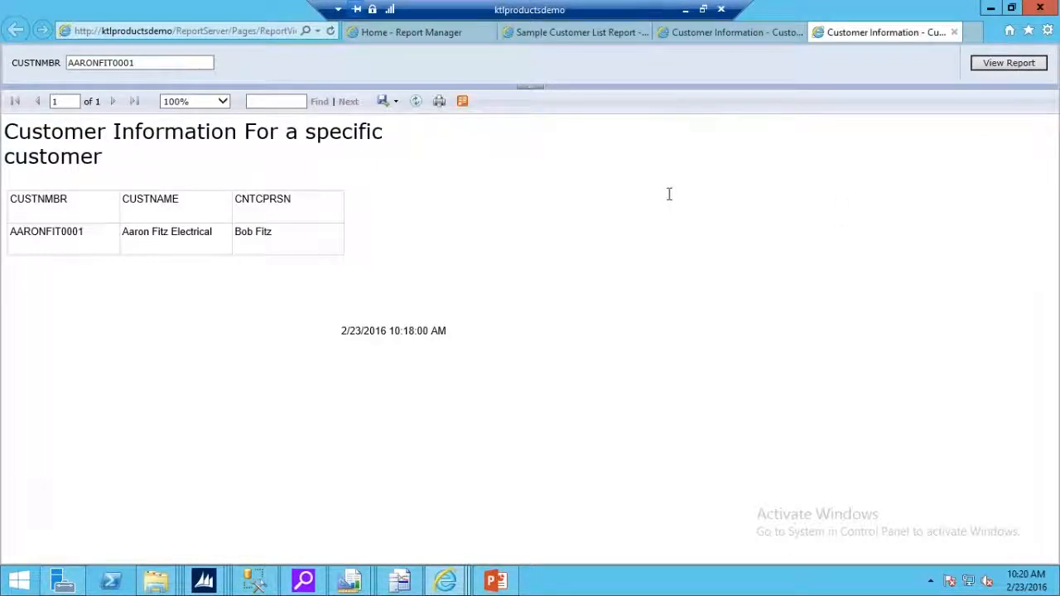
Switch to Report Builder and return the customer report to design view.
{"action": "left_click", "coordinate": [356, 583]}
{"action": "left_click", "coordinate": [423, 483]}
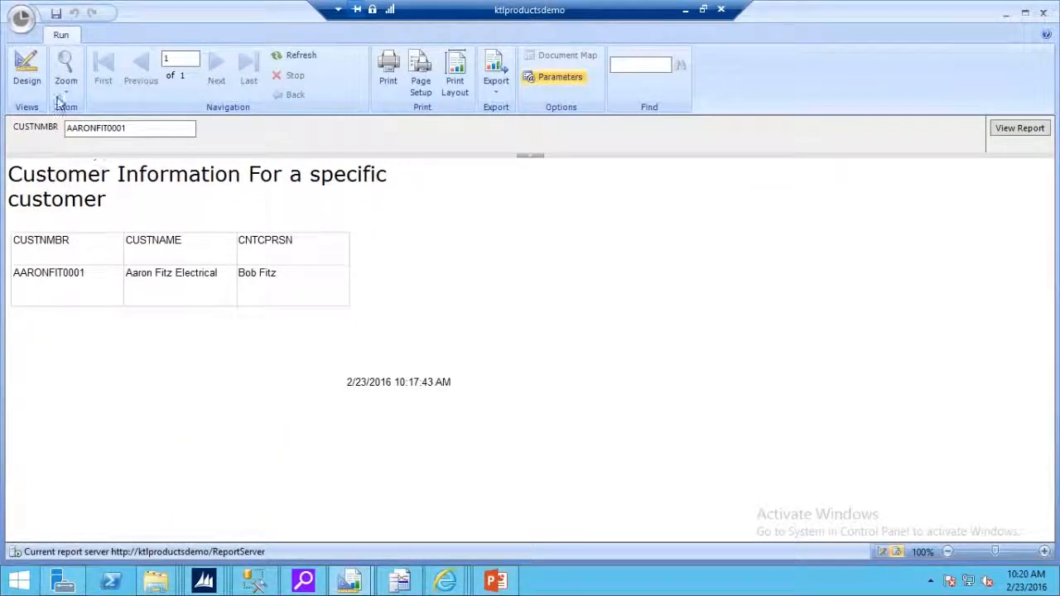
{"action": "left_click", "coordinate": [26, 73]}
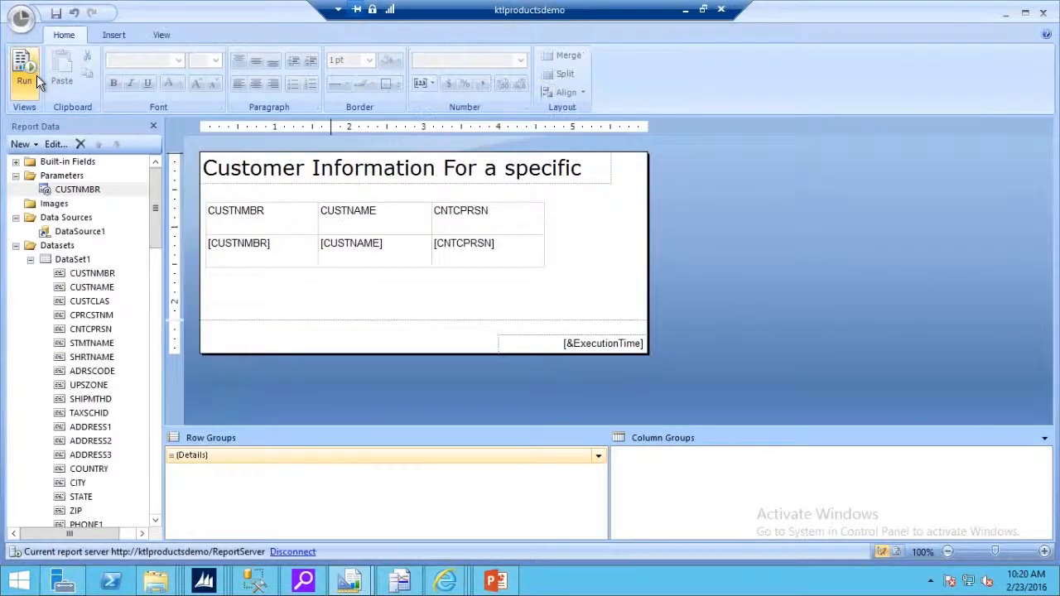
Specify the customer's ID as the CUSTNMBR parameter's default value and run the report.
{"action": "left_click", "coordinate": [94, 194]}
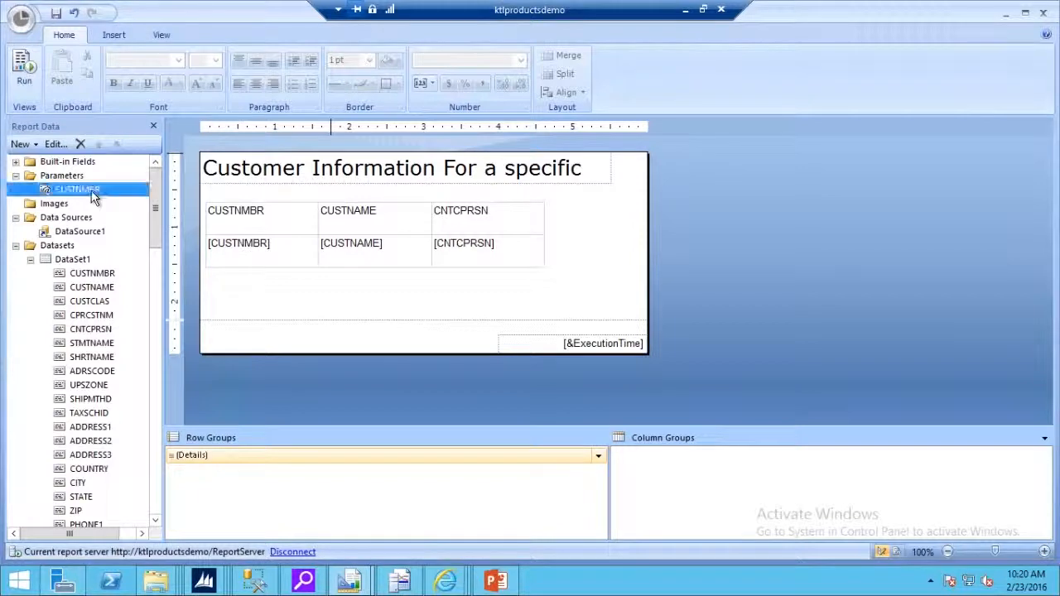
{"action": "right_click", "coordinate": [93, 193]}
{"action": "left_click", "coordinate": [157, 221]}
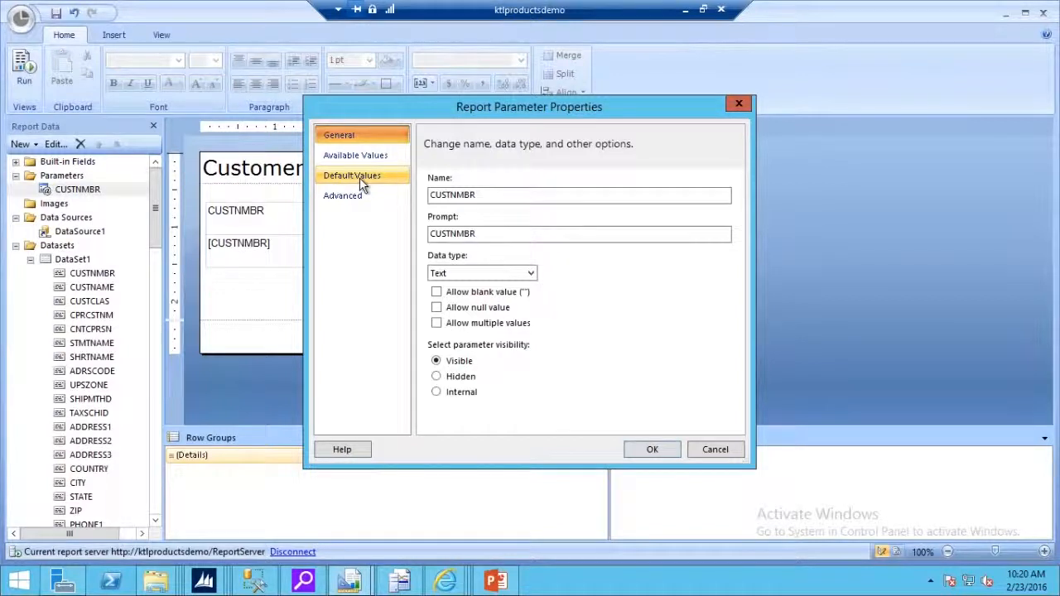
{"action": "left_click", "coordinate": [360, 177]}
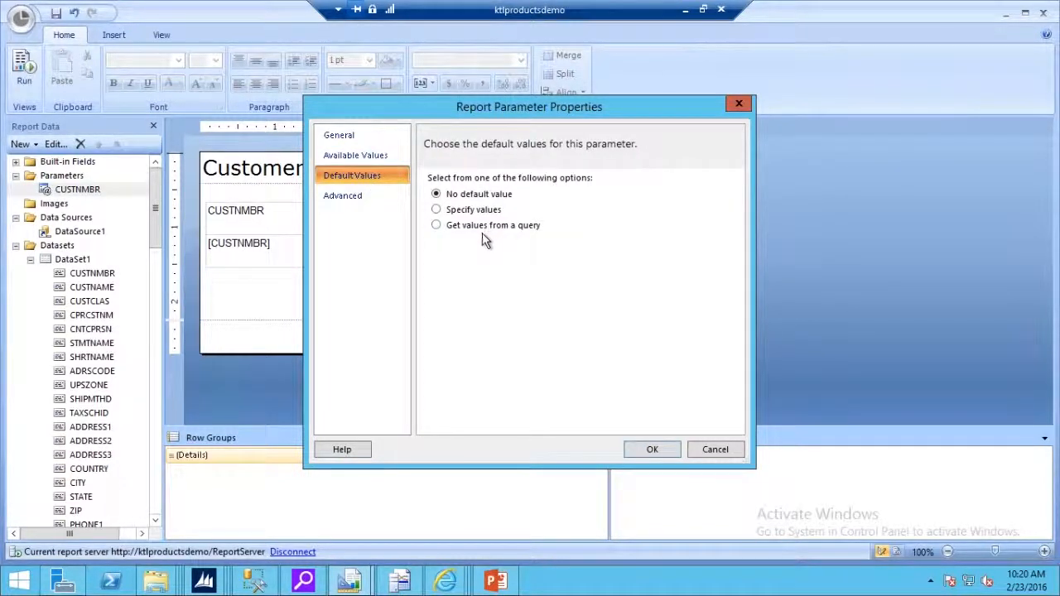
{"action": "left_click", "coordinate": [438, 210]}
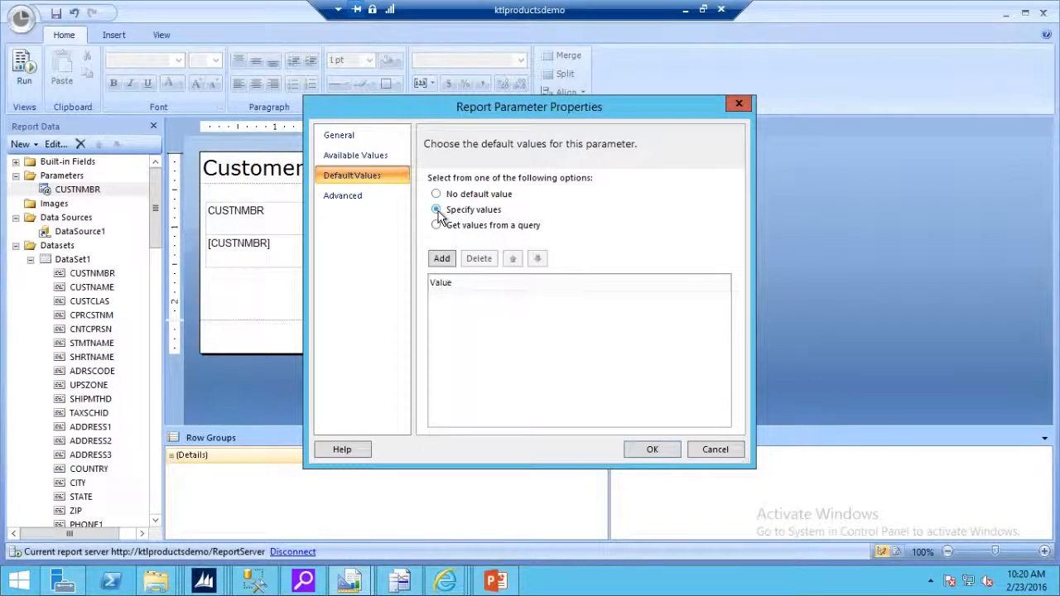
{"action": "left_click", "coordinate": [442, 259]}
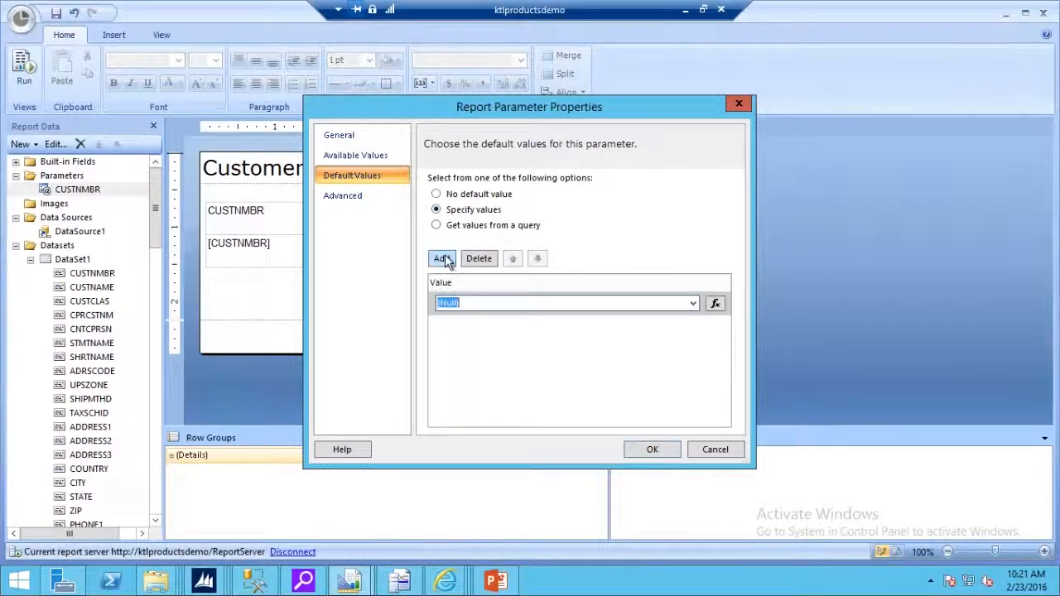
{"action": "type", "text": "AARONFIT0001"}
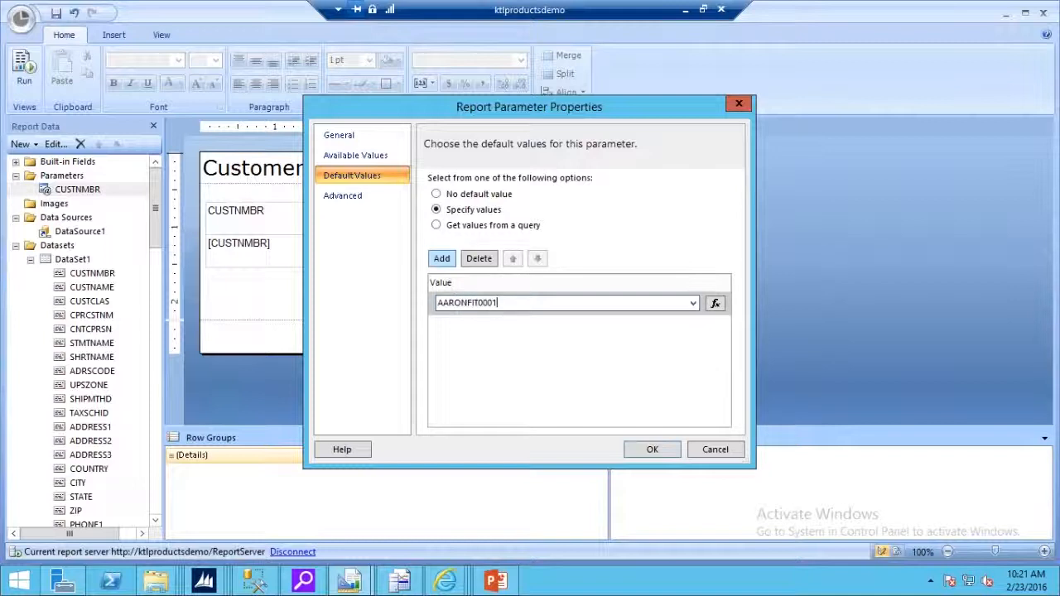
{"action": "left_click", "coordinate": [648, 450]}
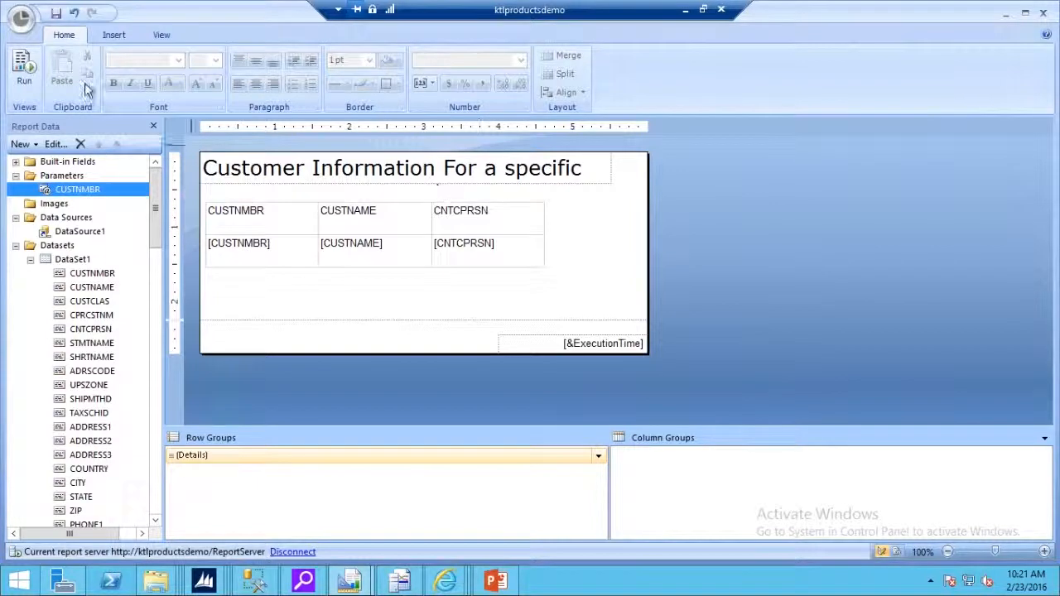
{"action": "left_click", "coordinate": [33, 73]}
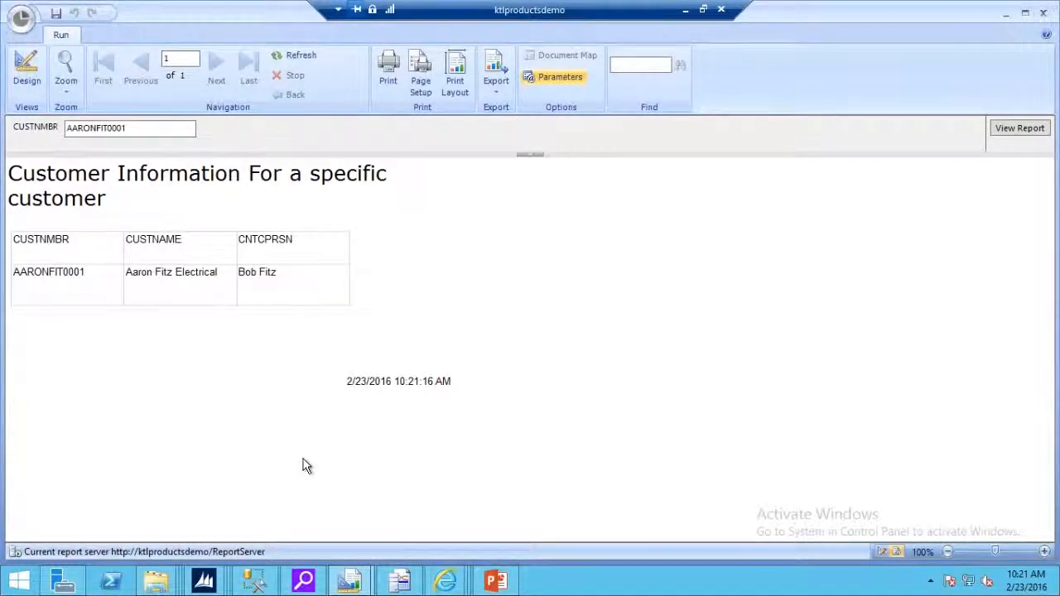
Switch to the Customer Maintenance window in Microsoft Dynamics GP and open "Customer Information - Custom" from the empty form.
{"action": "mouse_move", "coordinate": [213, 582]}
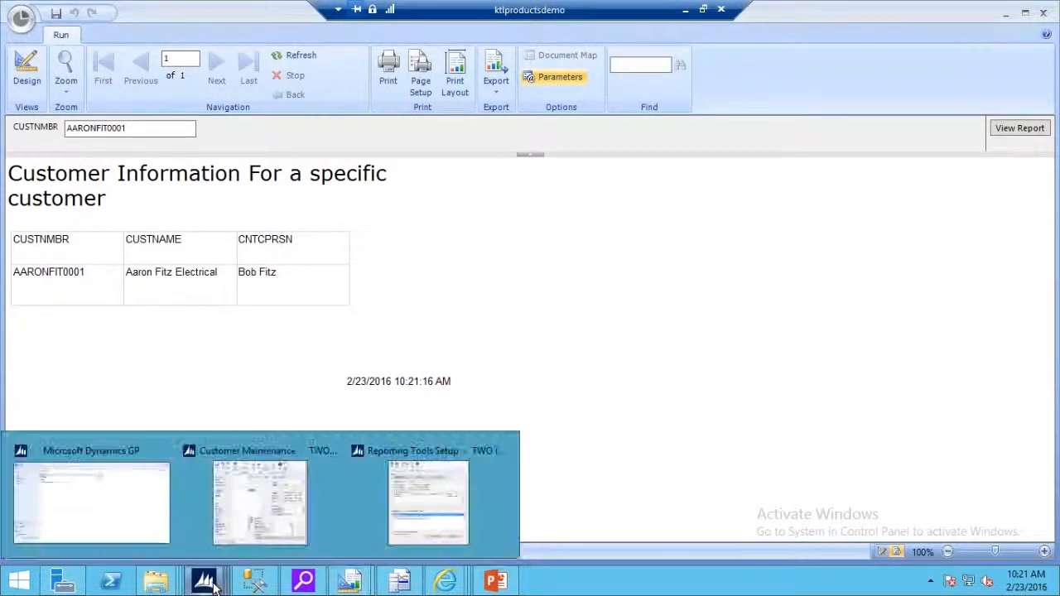
{"action": "left_click", "coordinate": [251, 506]}
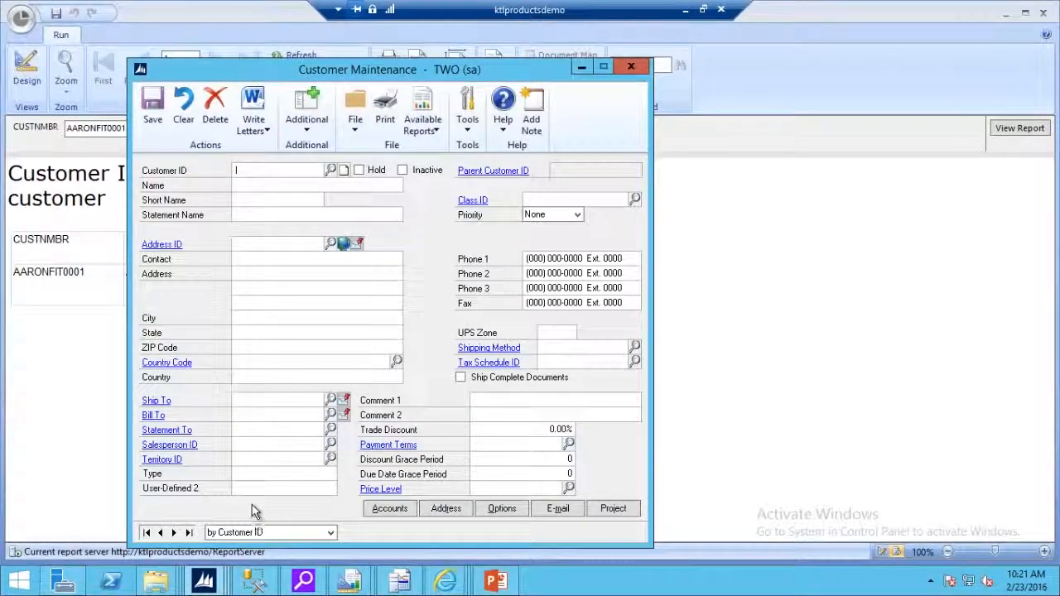
{"action": "left_click", "coordinate": [422, 126]}
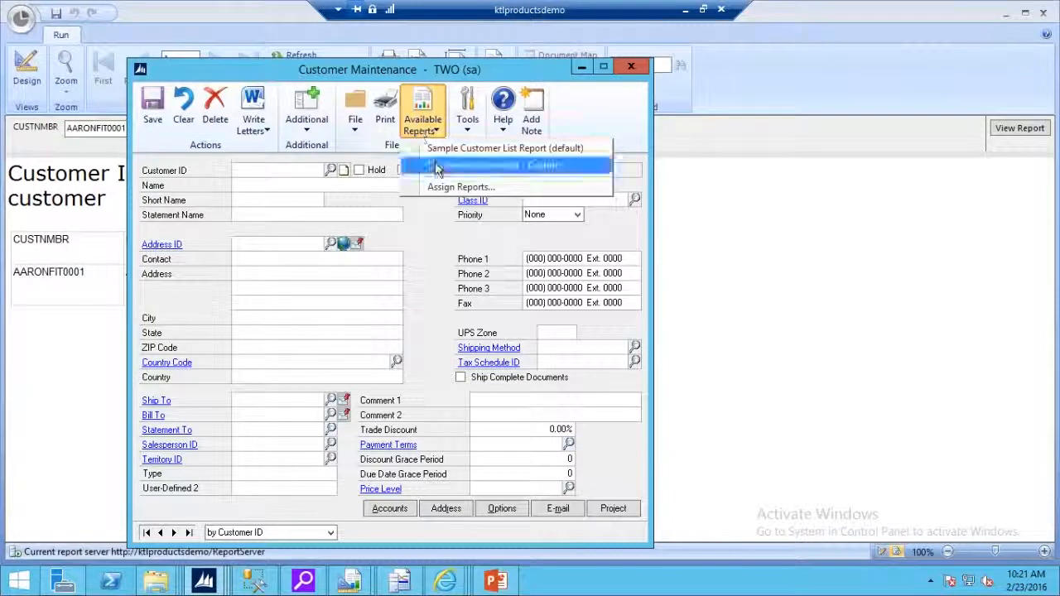
{"action": "left_click", "coordinate": [438, 218]}
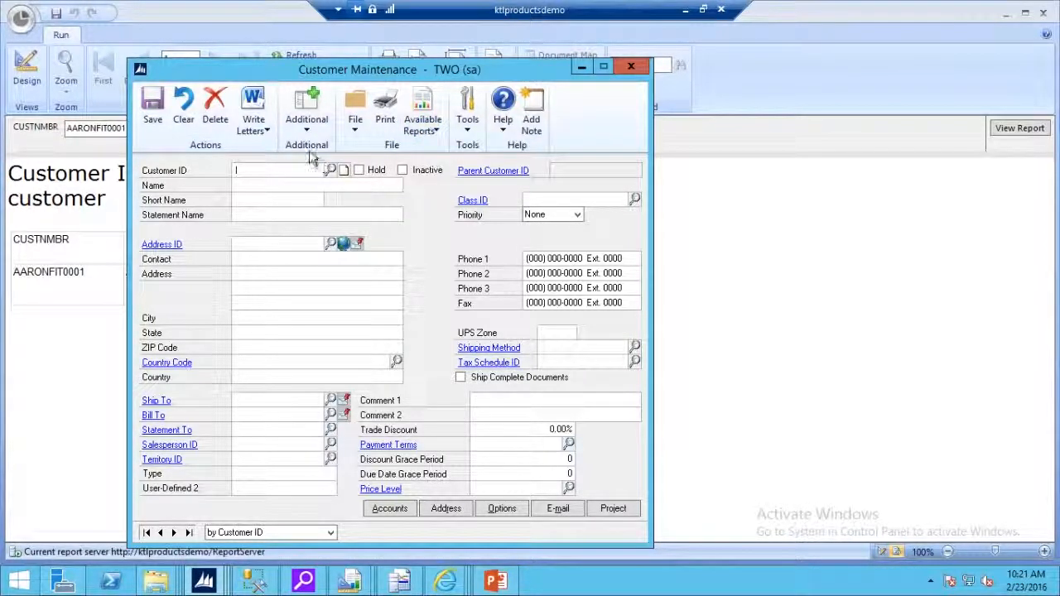
{"action": "left_click", "coordinate": [422, 118]}
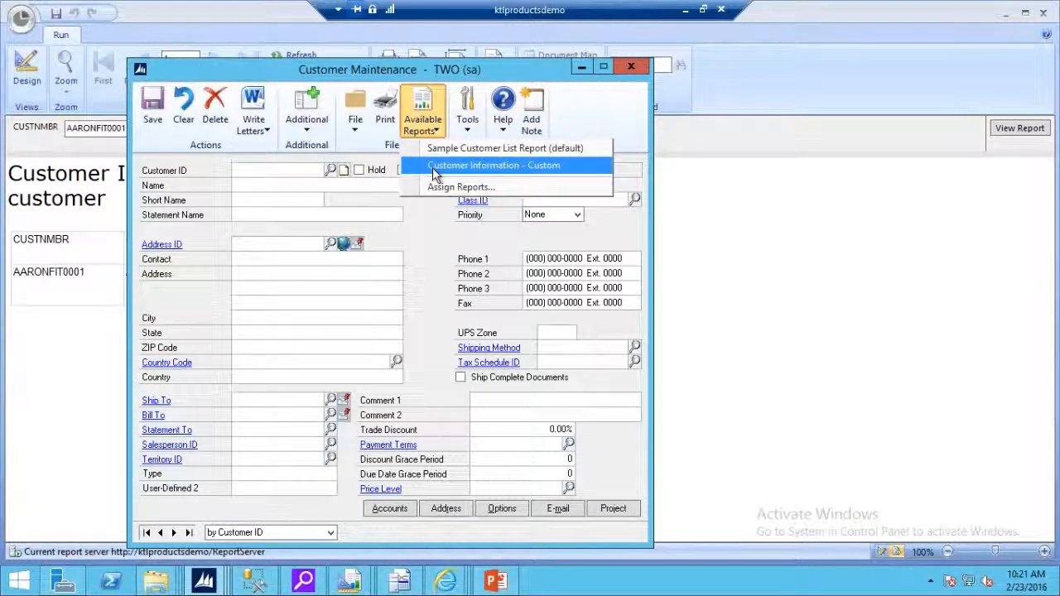
{"action": "left_click", "coordinate": [434, 169]}
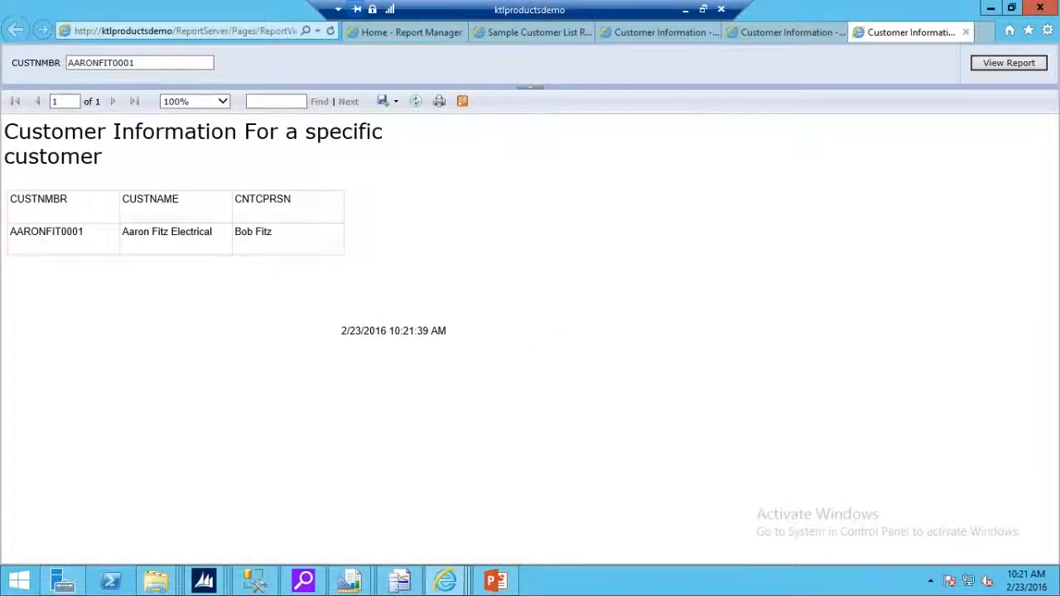
Close the newly opened report's browser tab and switch to the PowerPoint presentation.
{"action": "right_click", "coordinate": [859, 34]}
{"action": "left_click", "coordinate": [863, 46]}
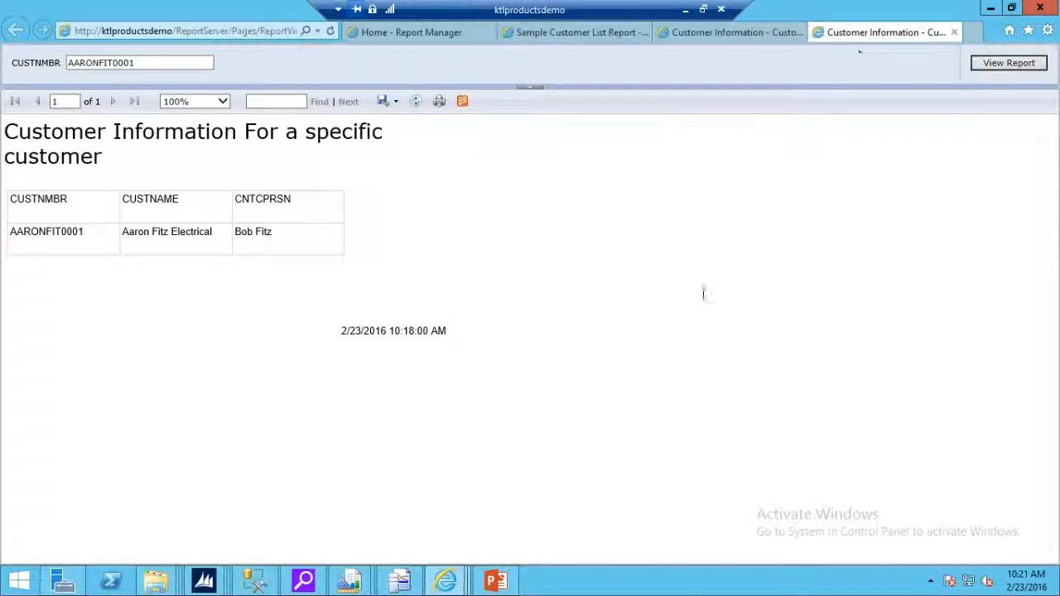
{"action": "left_click", "coordinate": [499, 580]}
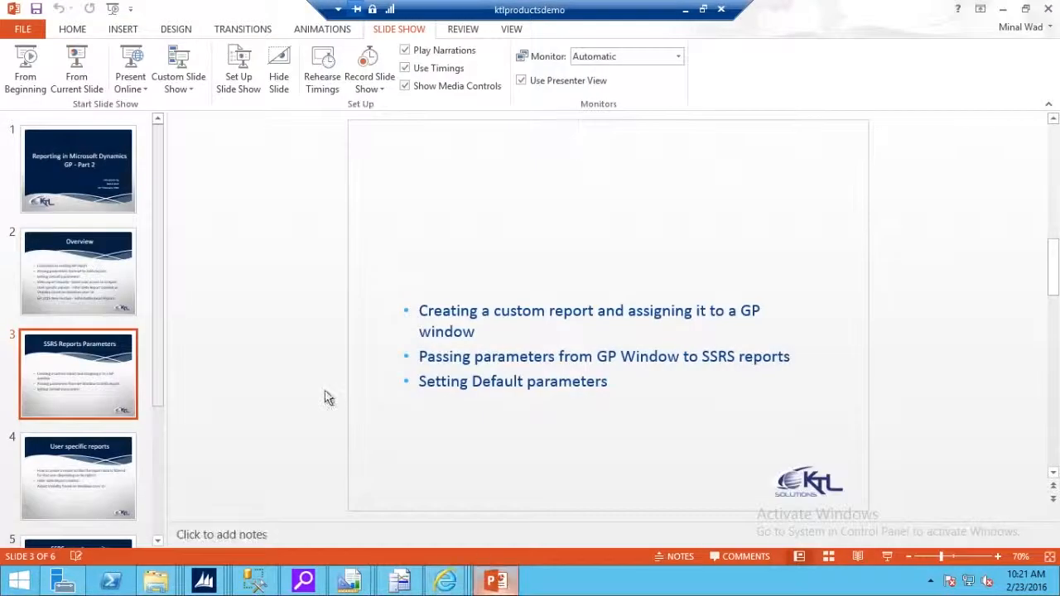
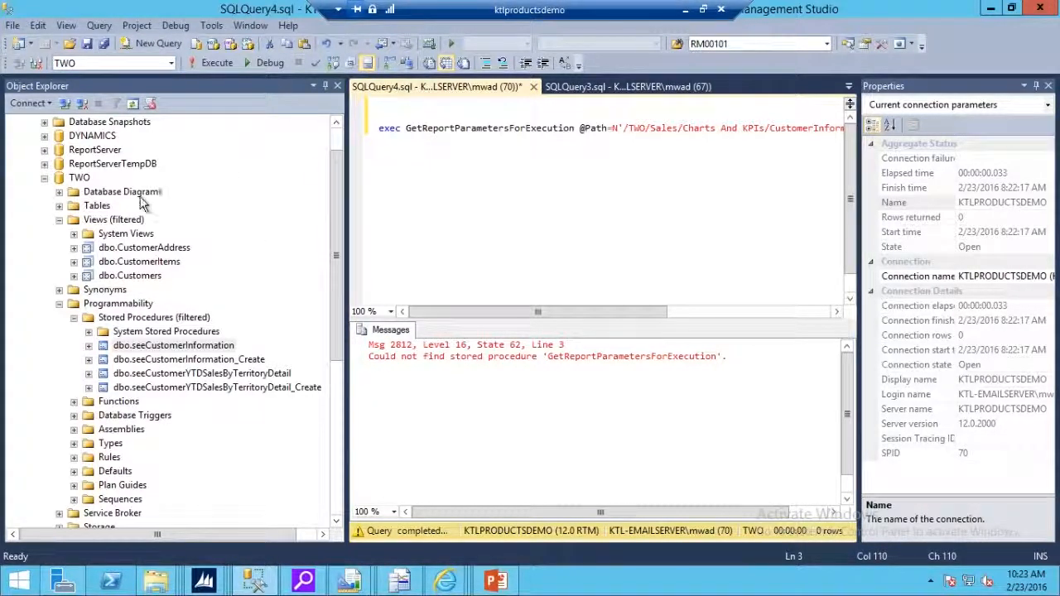
In SQL Server Management Studio, examine the role permissions of the TWO database's dbo.Customers view and close its properties.
{"action": "left_click", "coordinate": [83, 178]}
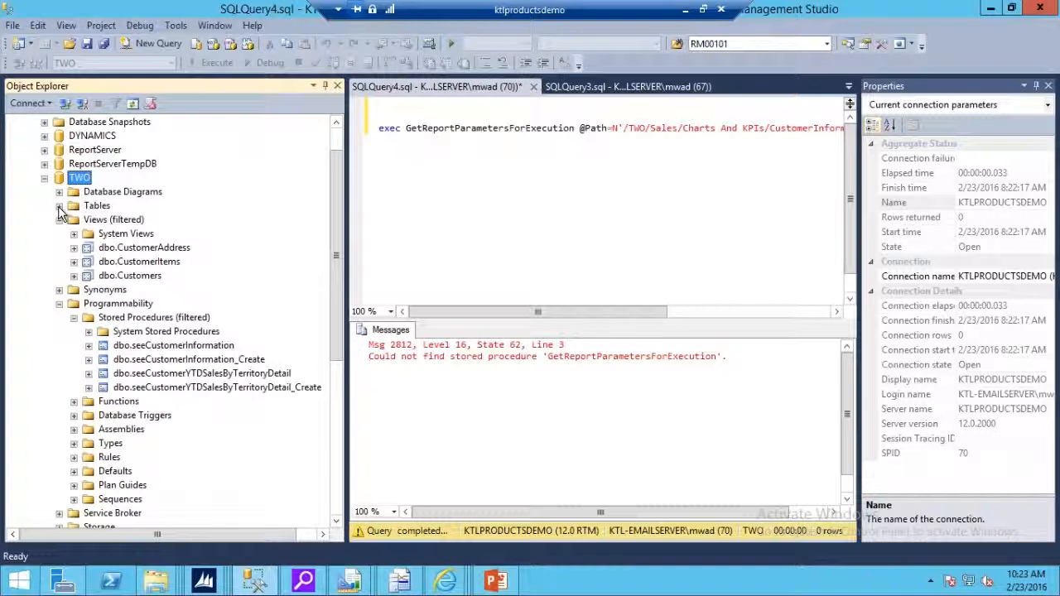
{"action": "left_click", "coordinate": [128, 277]}
{"action": "right_click", "coordinate": [126, 281]}
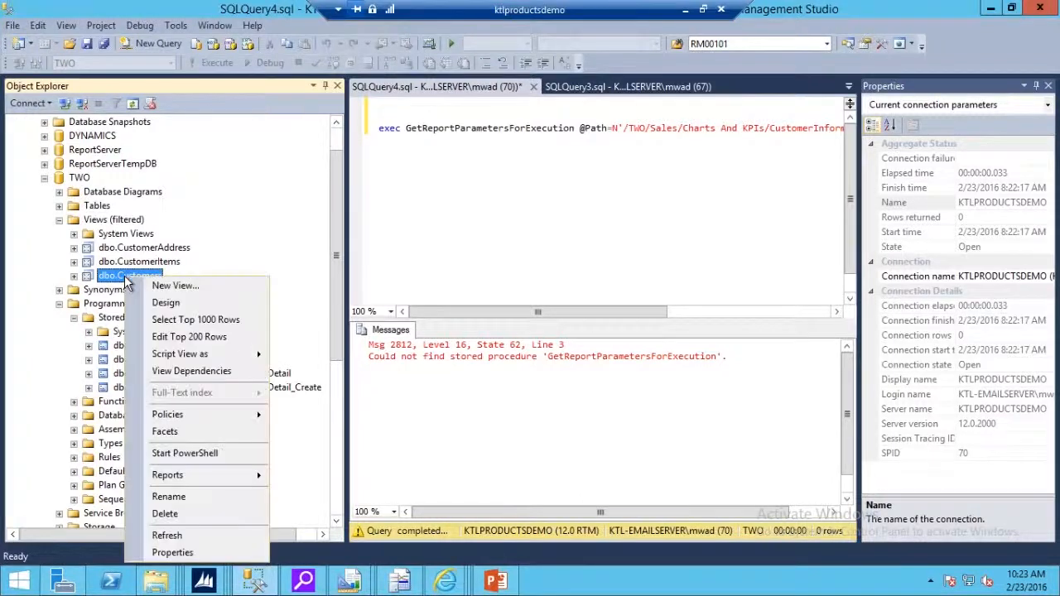
{"action": "left_click", "coordinate": [173, 554]}
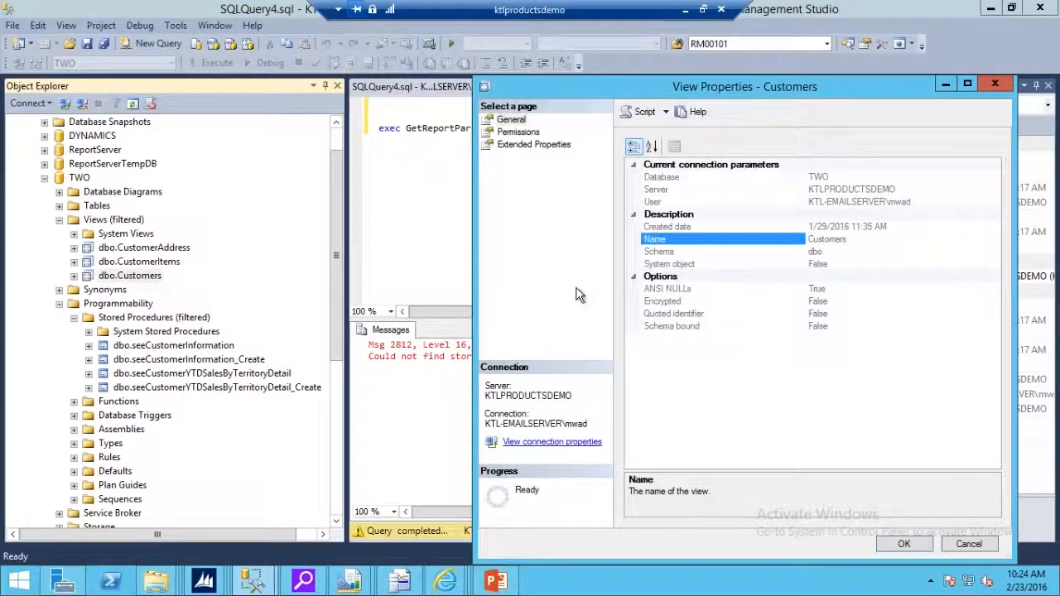
{"action": "left_click", "coordinate": [514, 132]}
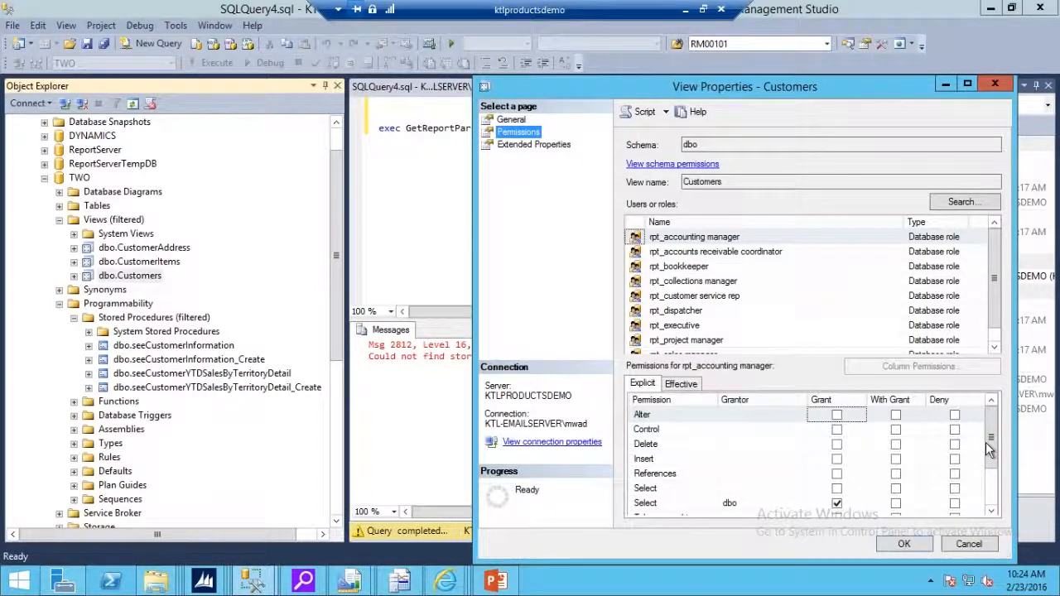
{"action": "left_click_drag", "start_coordinate": [990, 446], "coordinate": [993, 488]}
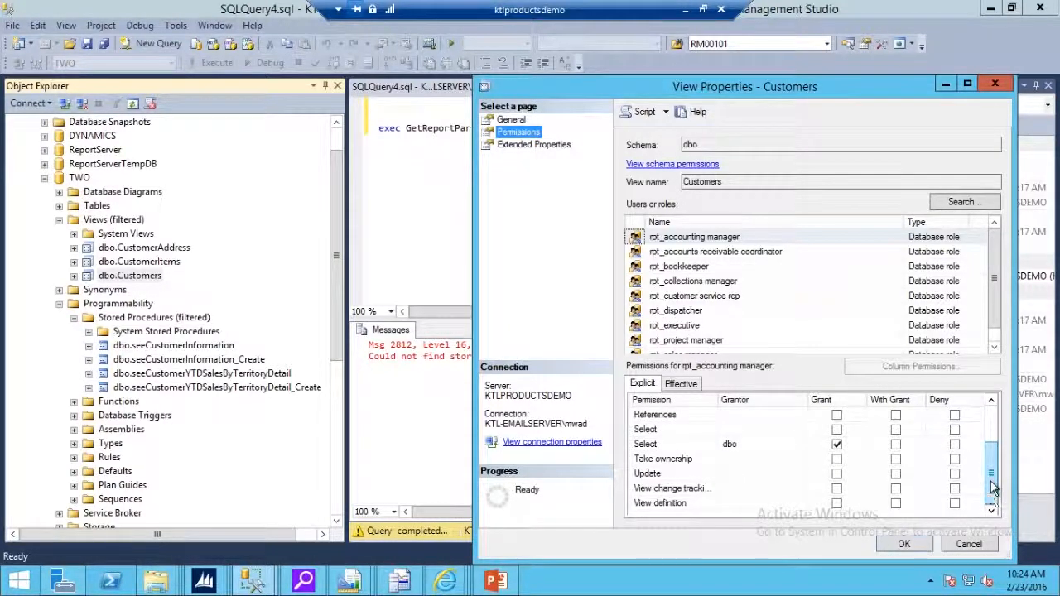
{"action": "left_click", "coordinate": [994, 88]}
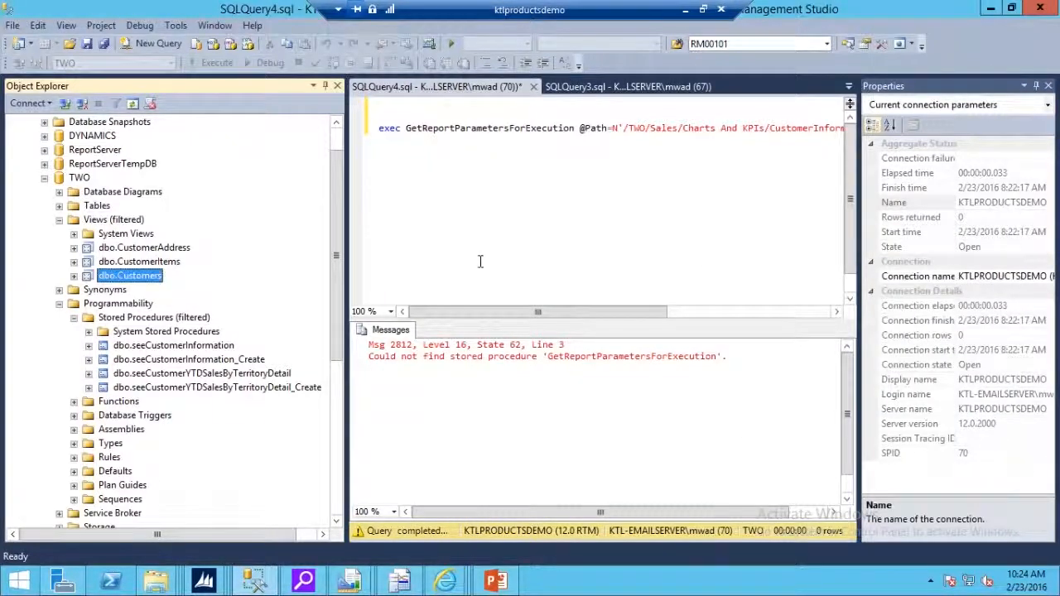
Open the modify script of the dbo.seeCustomerInformation stored procedure and give the query editor slightly more width.
{"action": "left_click", "coordinate": [223, 347]}
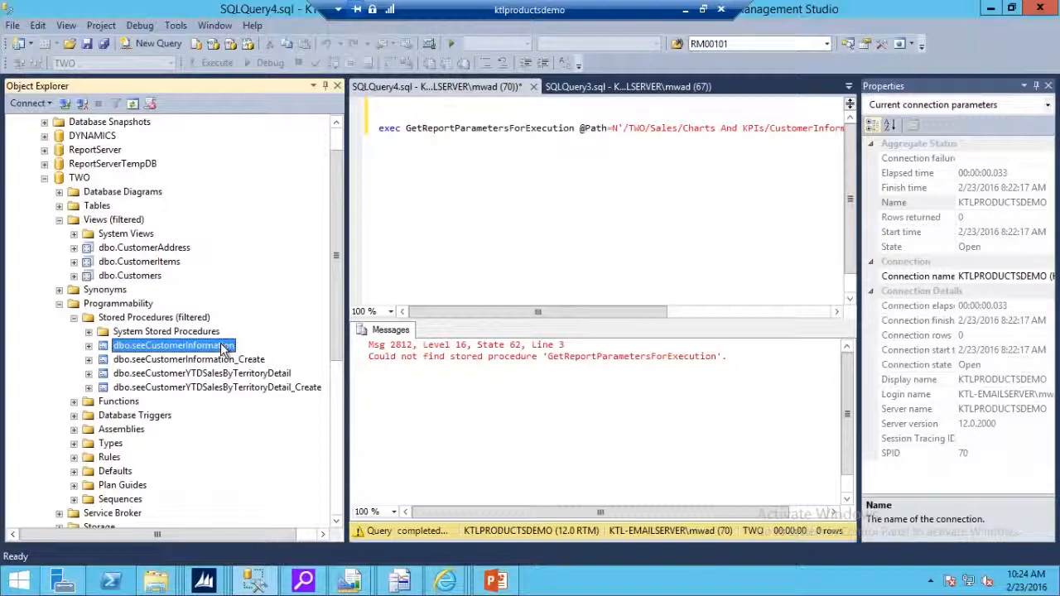
{"action": "right_click", "coordinate": [224, 348]}
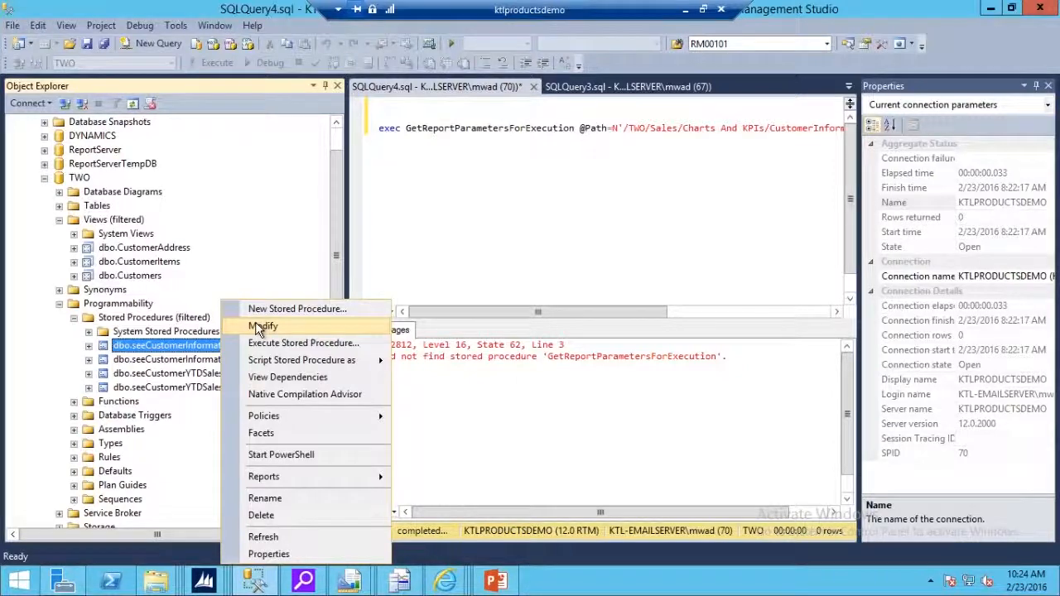
{"action": "left_click", "coordinate": [259, 329]}
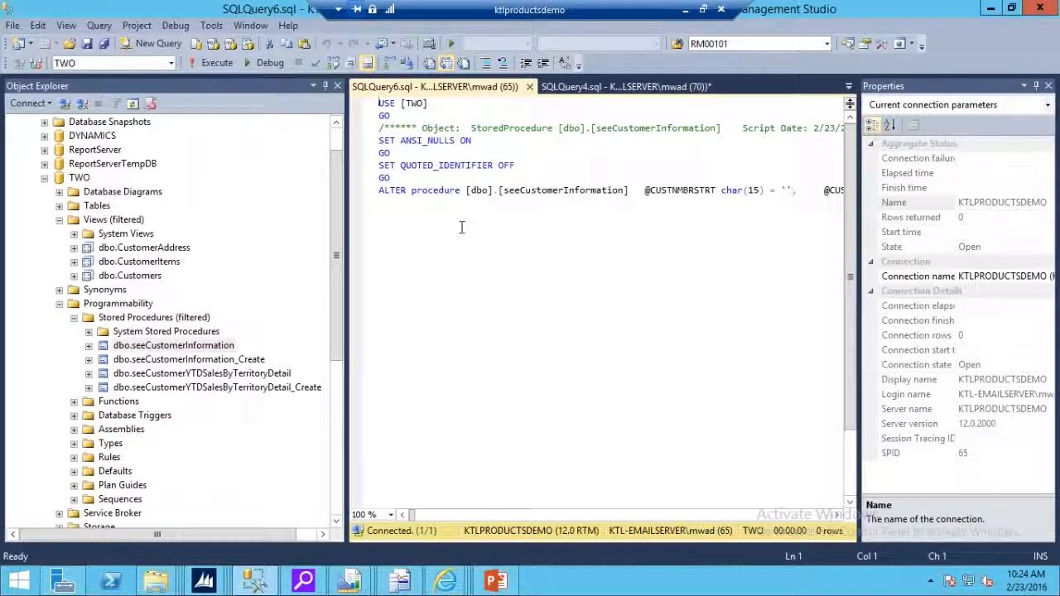
{"action": "left_click_drag", "start_coordinate": [347, 183], "coordinate": [323, 181]}
Examine the role permissions of the dbo.seeCustomerInformation stored procedure and close its properties without changes.
{"action": "right_click", "coordinate": [216, 352]}
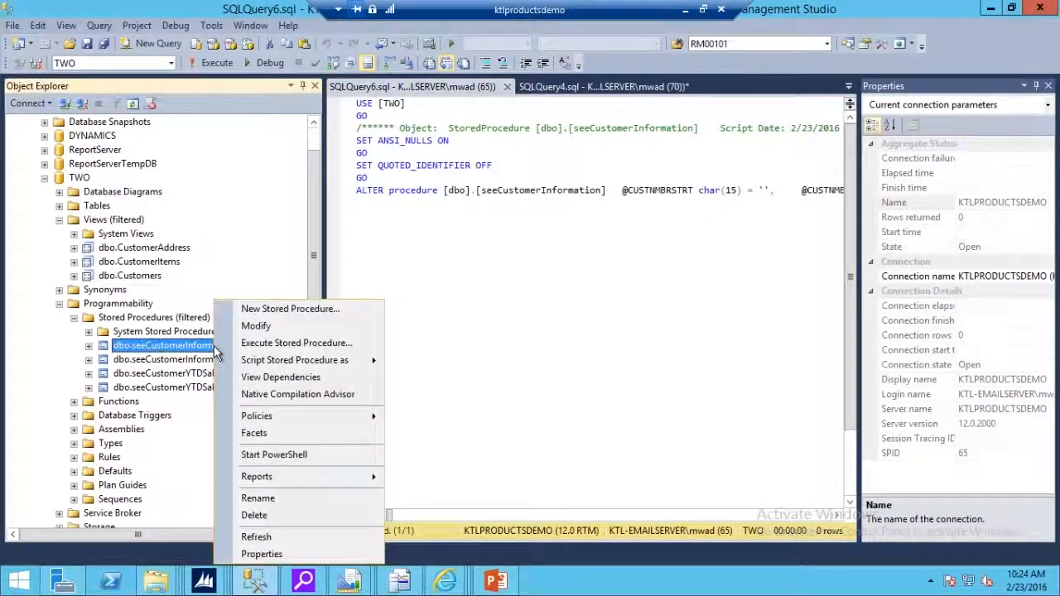
{"action": "left_click", "coordinate": [252, 537]}
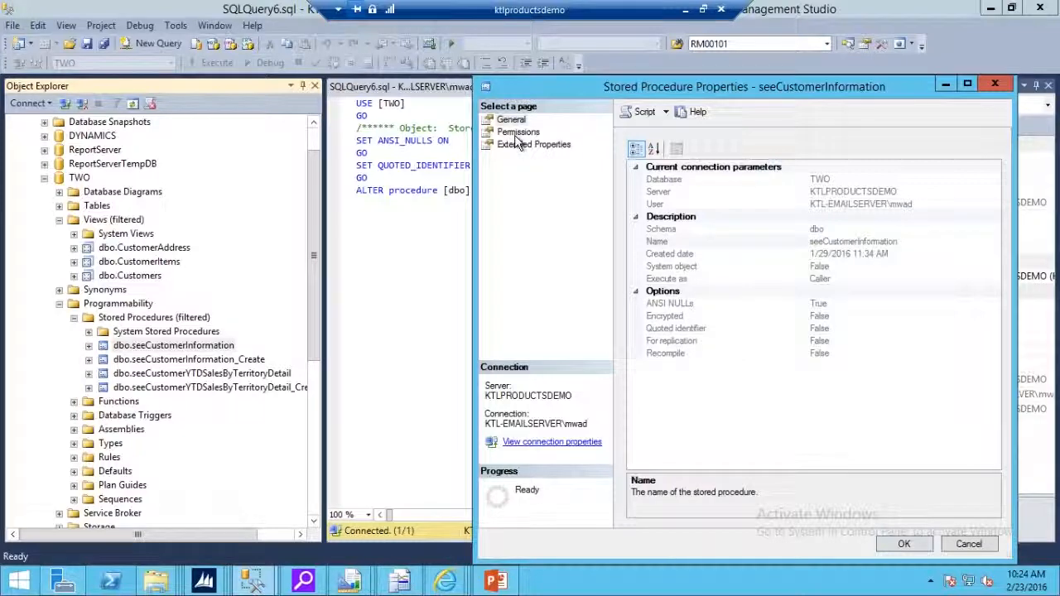
{"action": "left_click", "coordinate": [517, 133]}
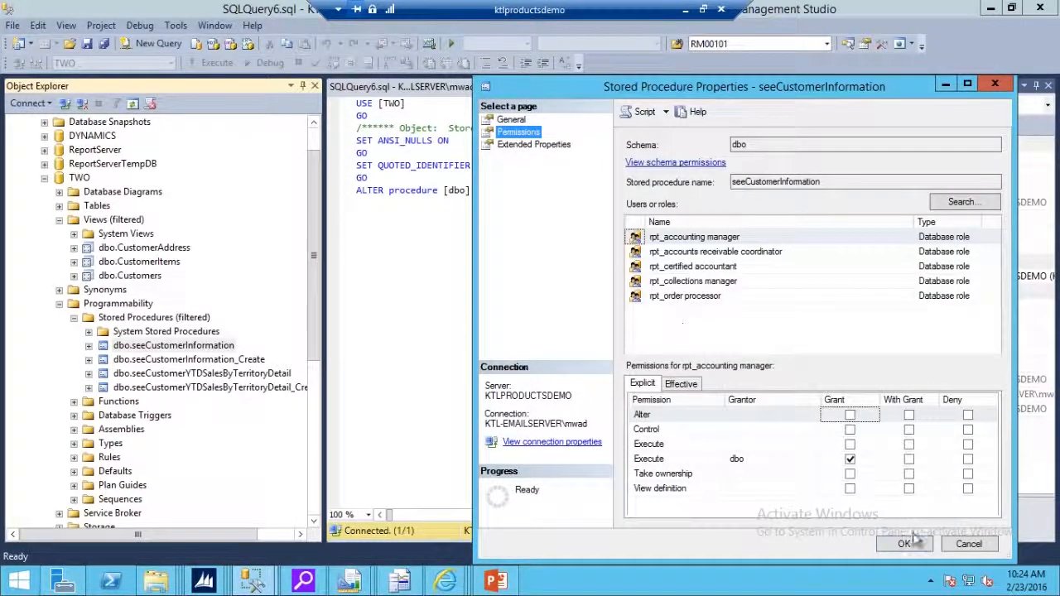
{"action": "left_click", "coordinate": [966, 544]}
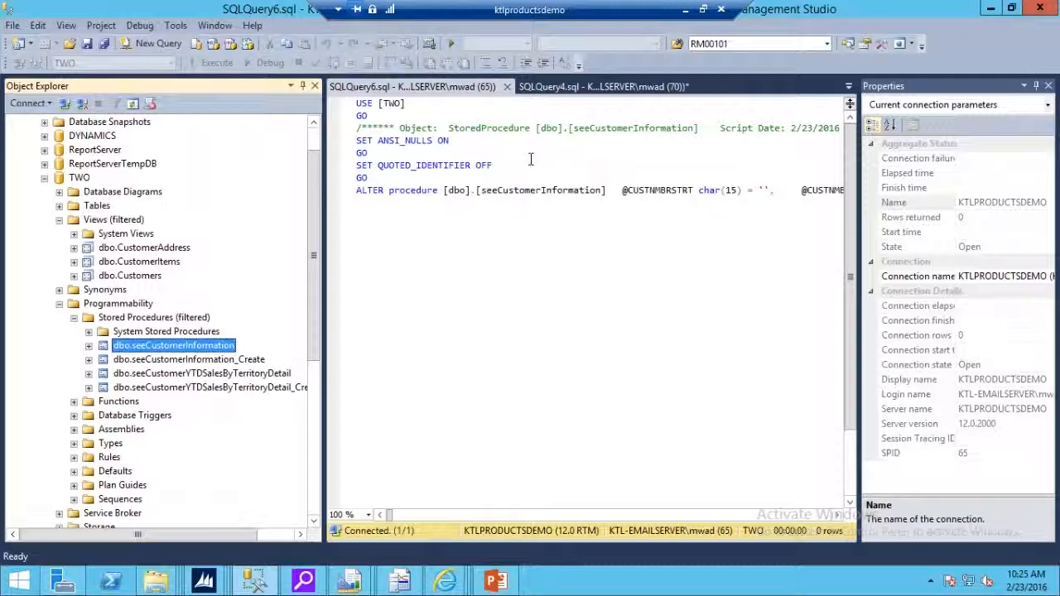
In Dynamics GP's Customer Maintenance window, assign the Customer Information report to the window's selected reports.
{"action": "left_click", "coordinate": [219, 584]}
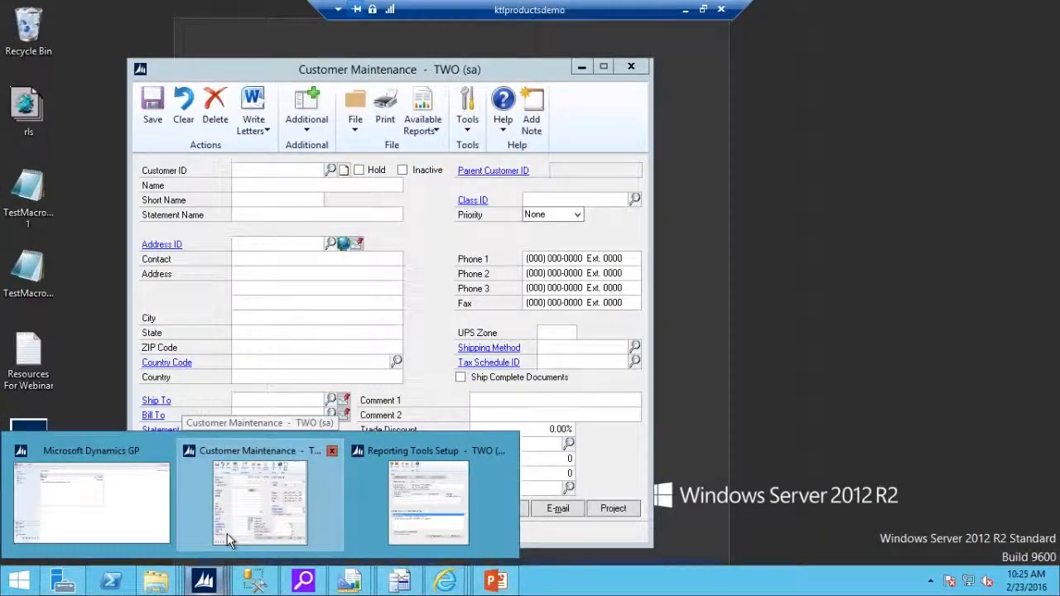
{"action": "left_click", "coordinate": [230, 539]}
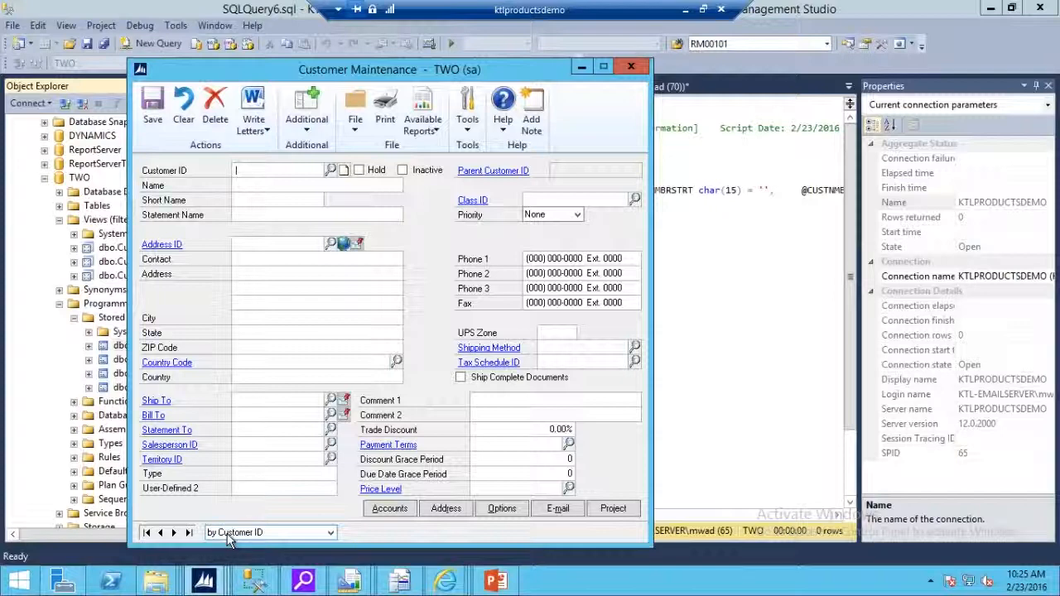
{"action": "left_click", "coordinate": [415, 130]}
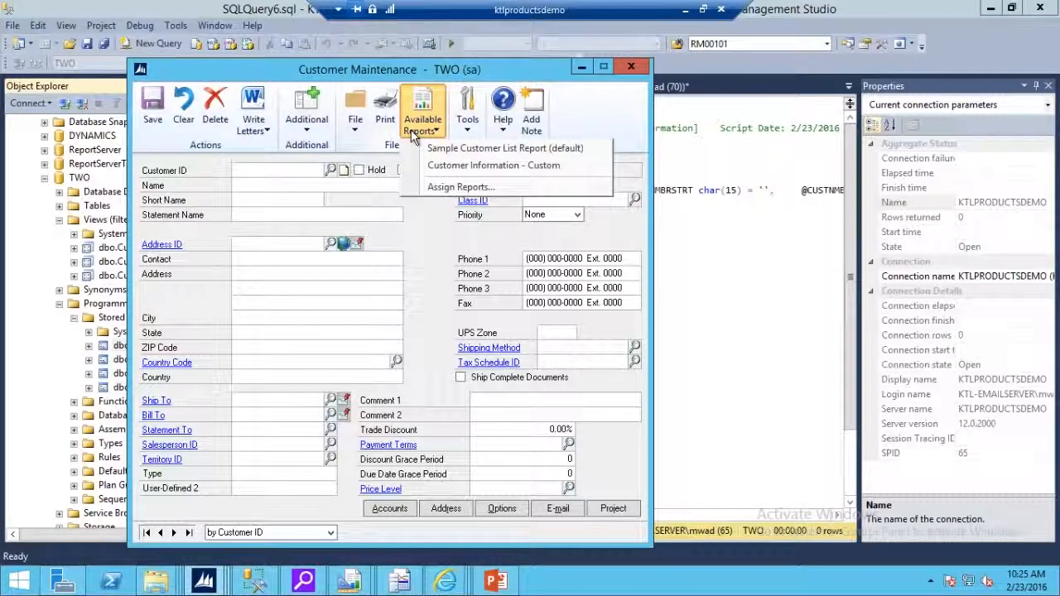
{"action": "left_click", "coordinate": [433, 186]}
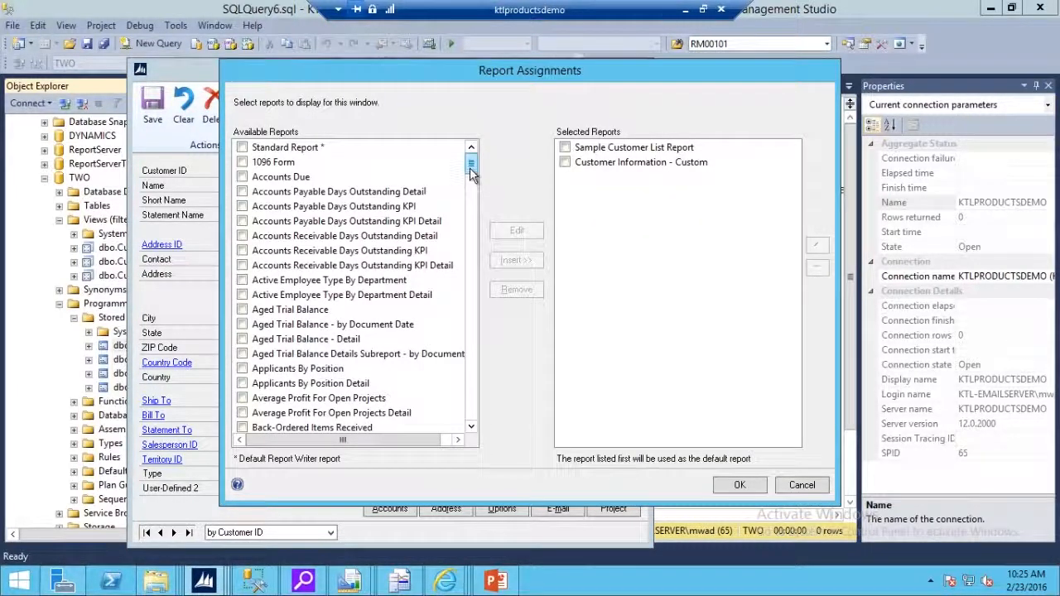
{"action": "scroll", "coordinate": [472, 180], "scroll_direction": "down", "scroll_amount": 1}
{"action": "left_click_drag", "start_coordinate": [471, 181], "coordinate": [471, 209]}
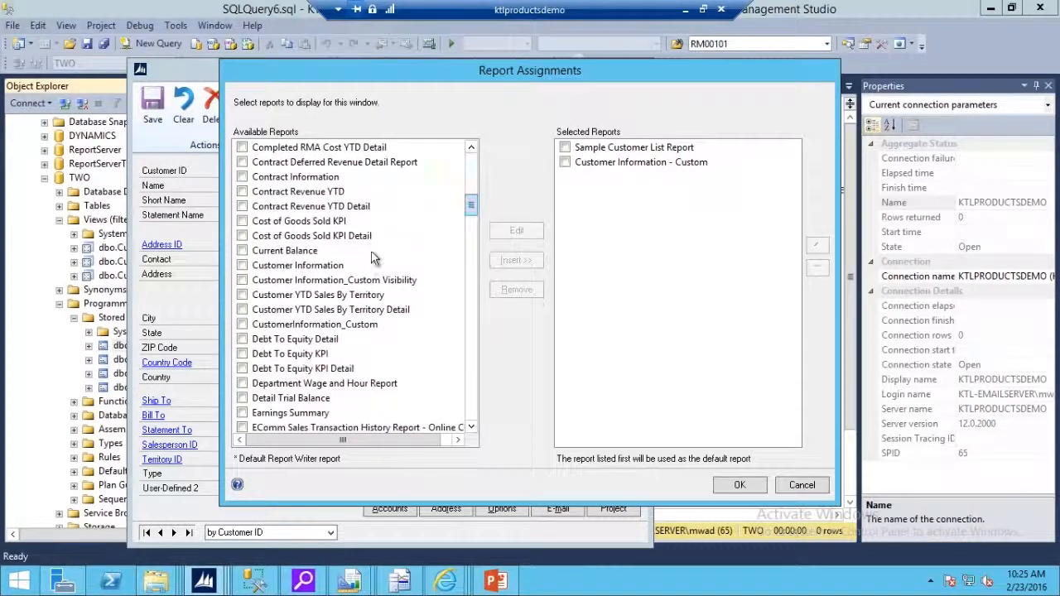
{"action": "left_click", "coordinate": [338, 267]}
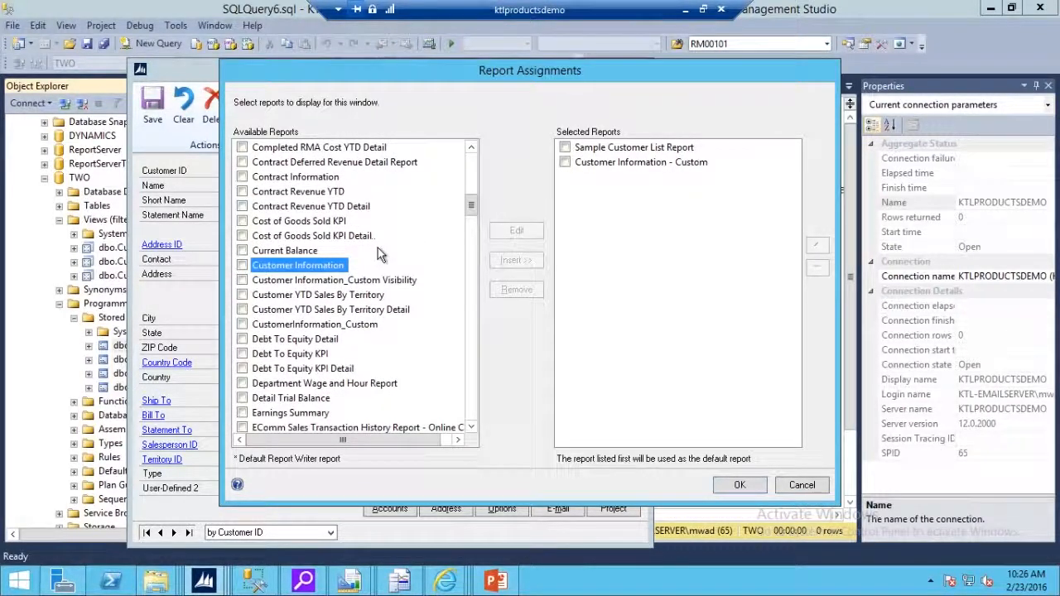
{"action": "left_click", "coordinate": [242, 265]}
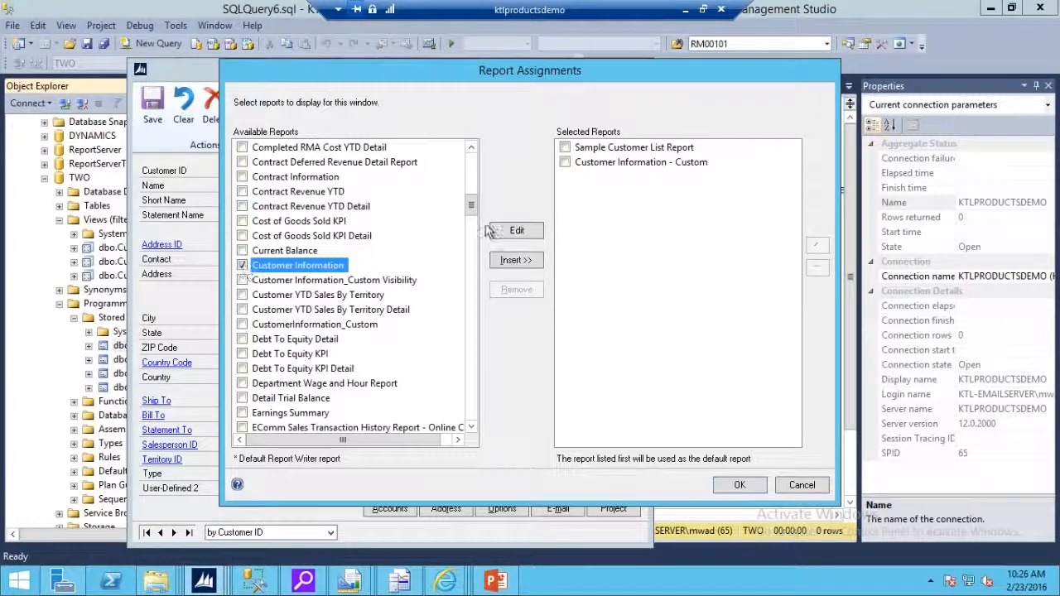
{"action": "left_click", "coordinate": [517, 261]}
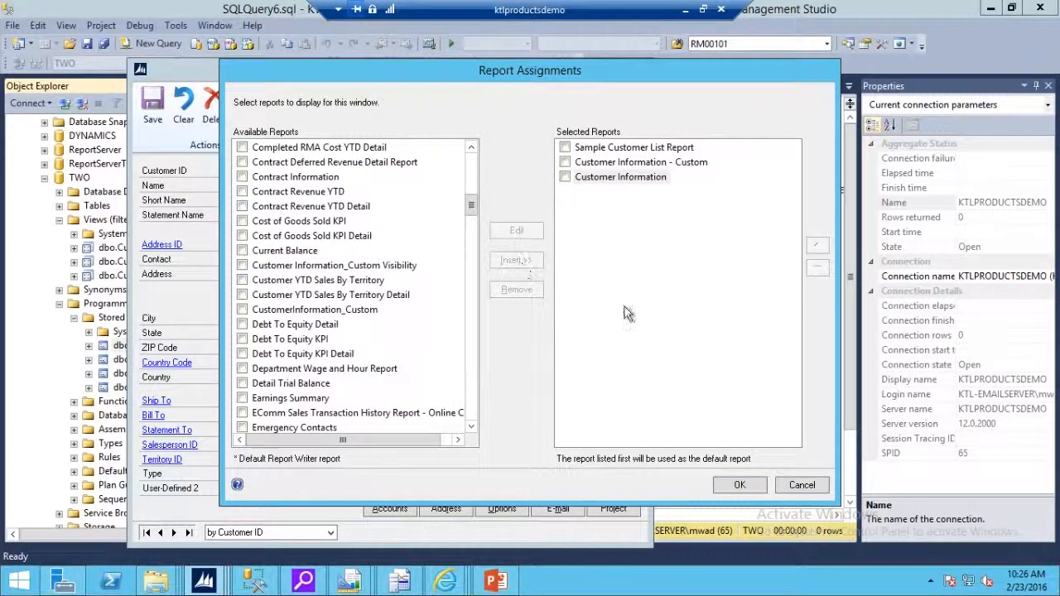
{"action": "left_click", "coordinate": [737, 487]}
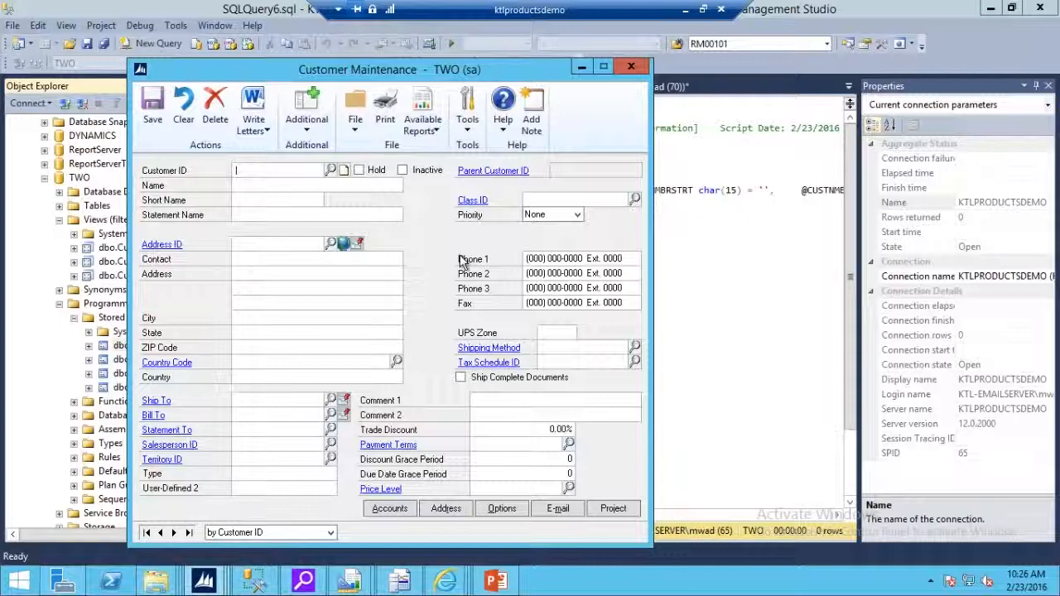
Load the customer Aaron Fitz Electrical and examine the sections of its Customer Information report.
{"action": "left_click", "coordinate": [330, 170]}
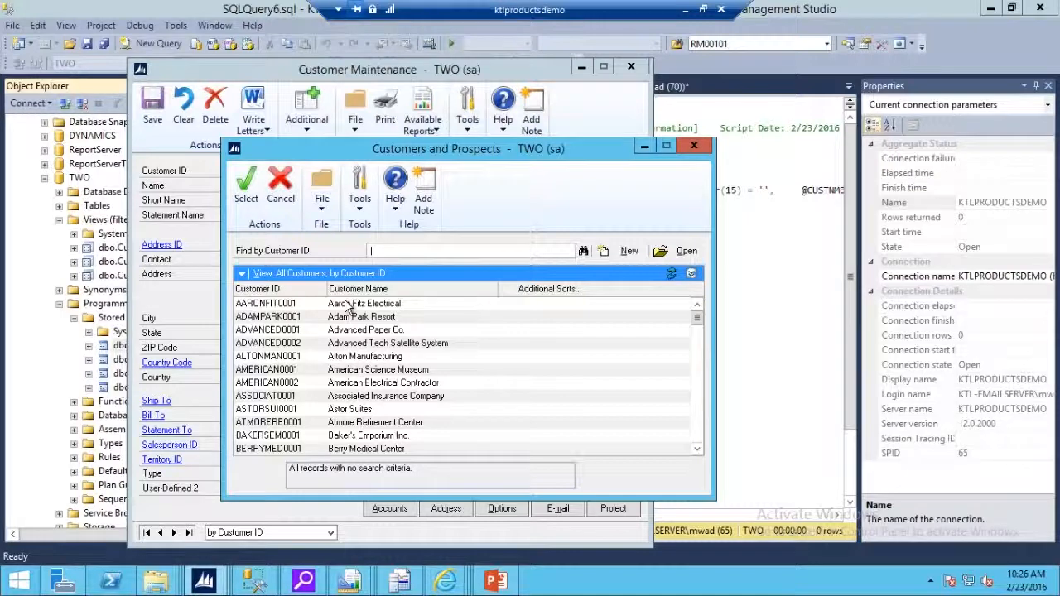
{"action": "double_click", "coordinate": [348, 306]}
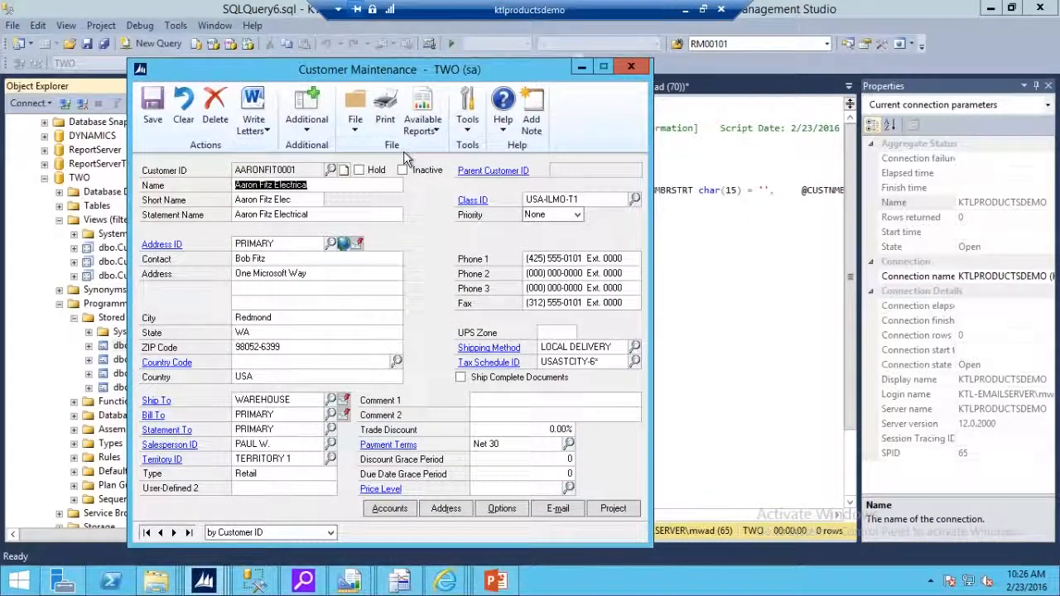
{"action": "left_click", "coordinate": [420, 139]}
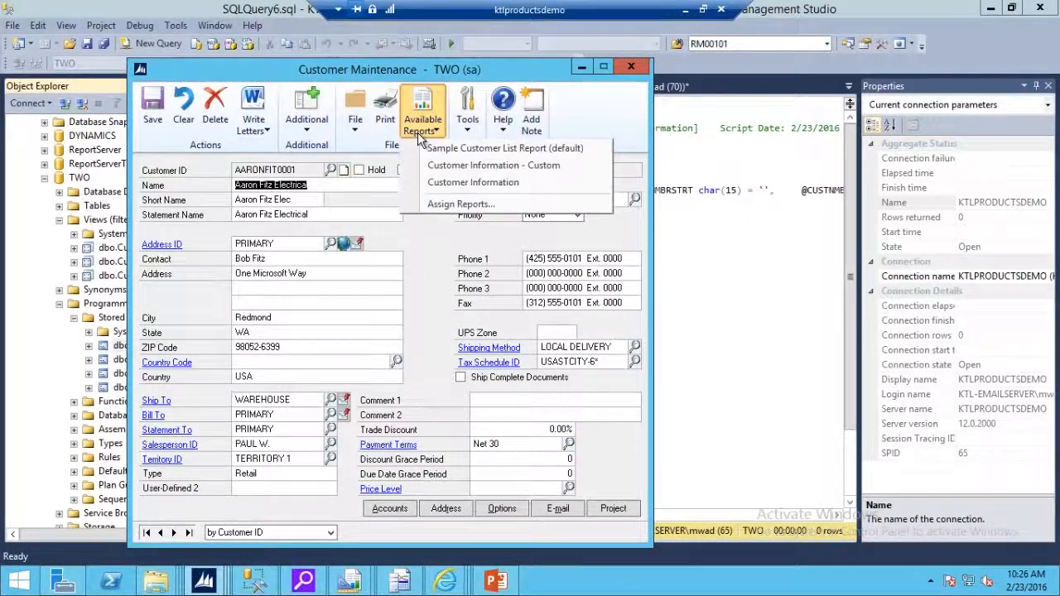
{"action": "left_click", "coordinate": [447, 183]}
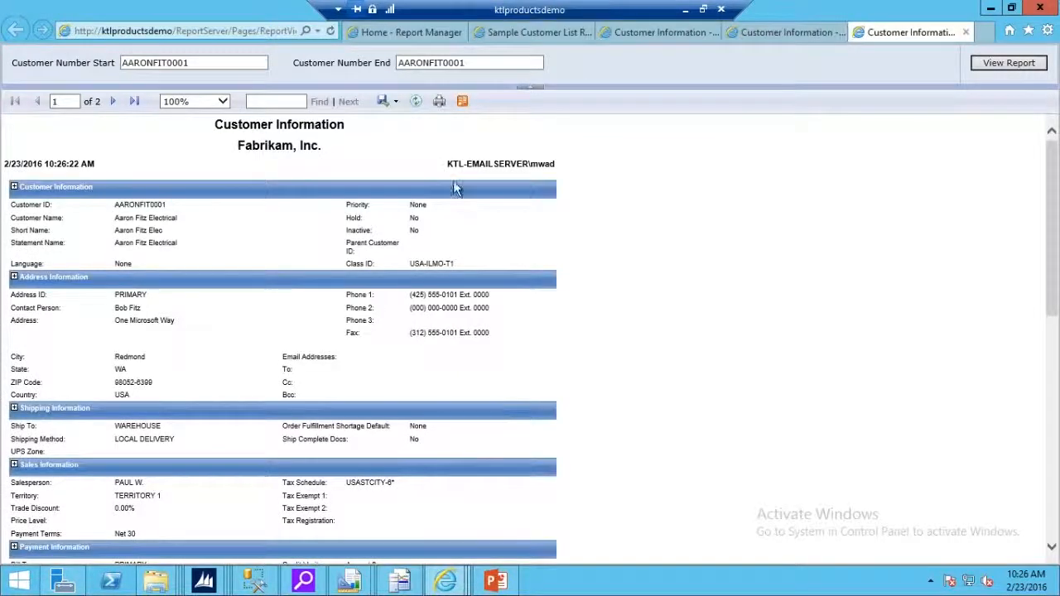
{"action": "left_click_drag", "start_coordinate": [1054, 268], "coordinate": [1052, 290]}
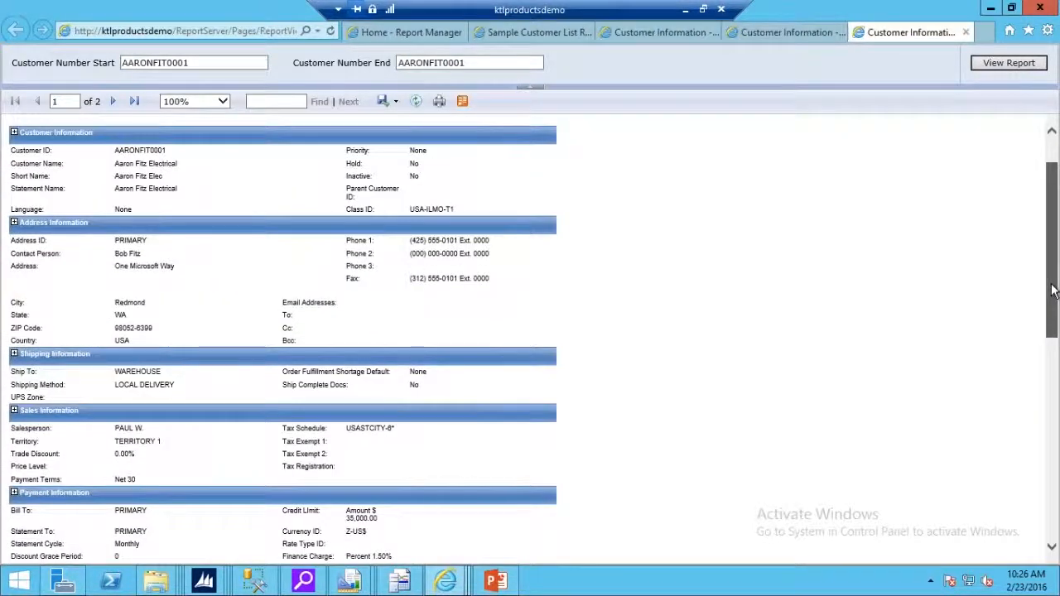
{"action": "left_click_drag", "start_coordinate": [1051, 284], "coordinate": [1051, 284]}
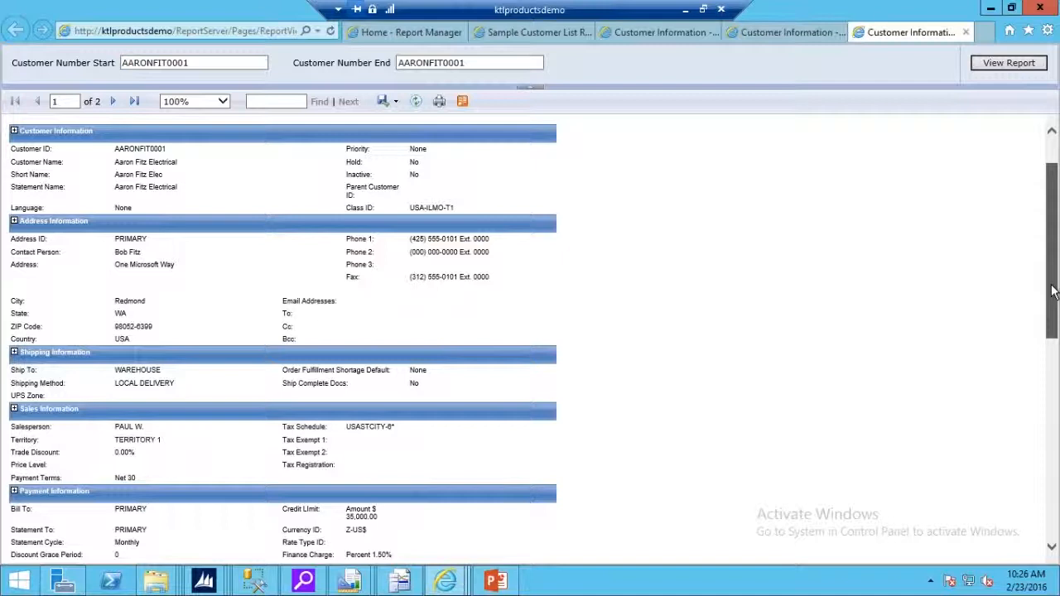
{"action": "left_click_drag", "start_coordinate": [1052, 291], "coordinate": [1052, 255]}
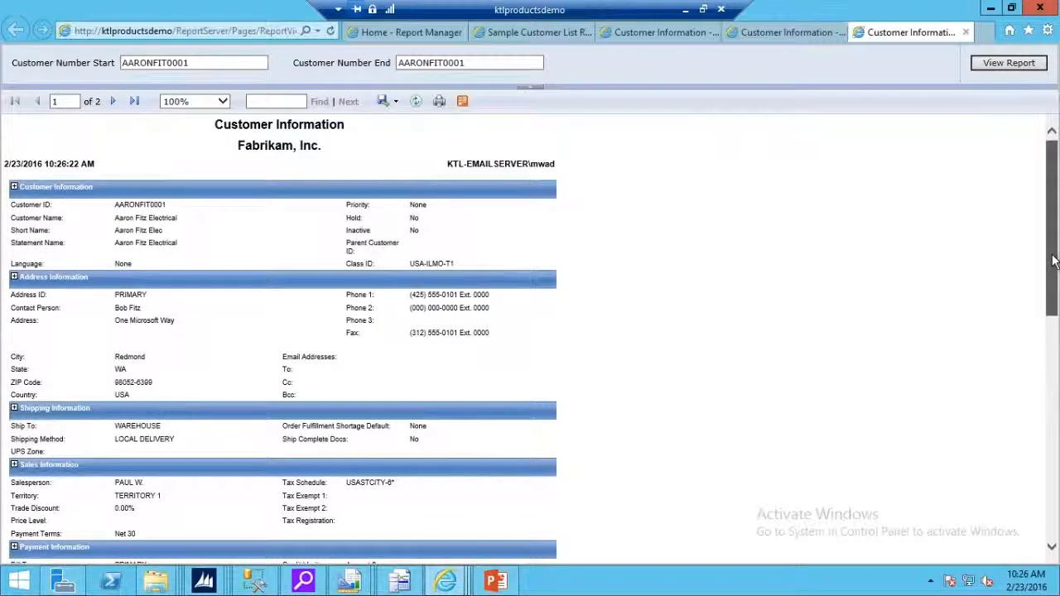
{"action": "left_click_drag", "start_coordinate": [1052, 260], "coordinate": [1050, 310]}
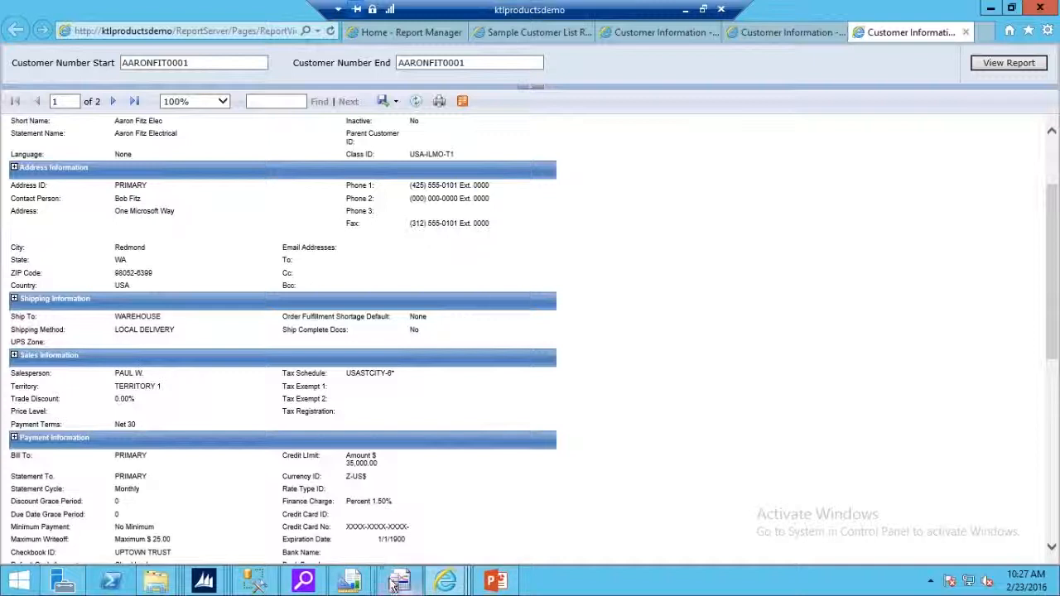
From the Report Manager home page, start Report Builder and open the Customer Information report from the TWO/Sales folder.
{"action": "mouse_move", "coordinate": [394, 585]}
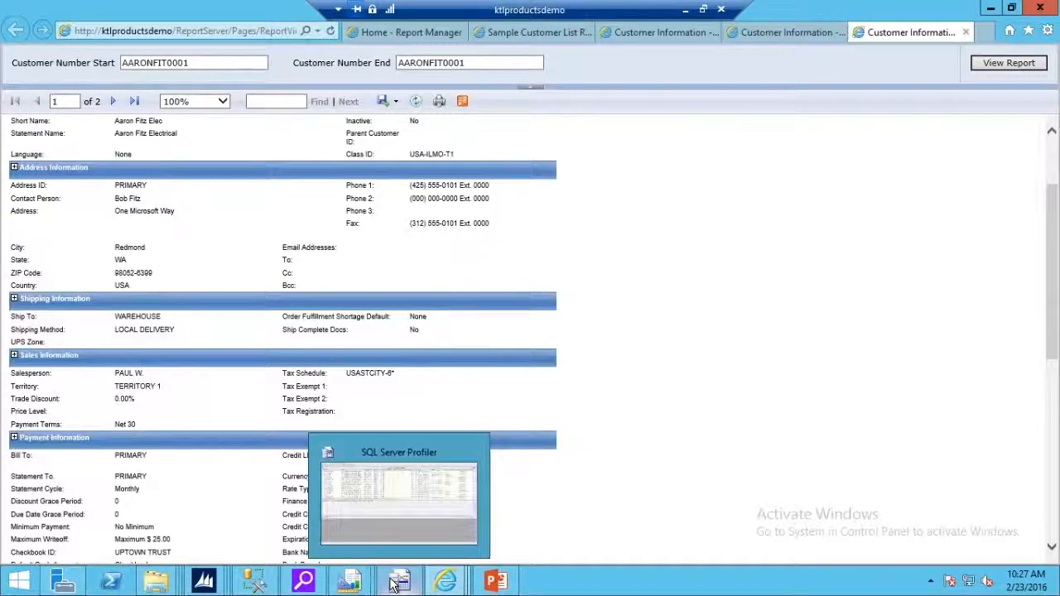
{"action": "mouse_move", "coordinate": [432, 585]}
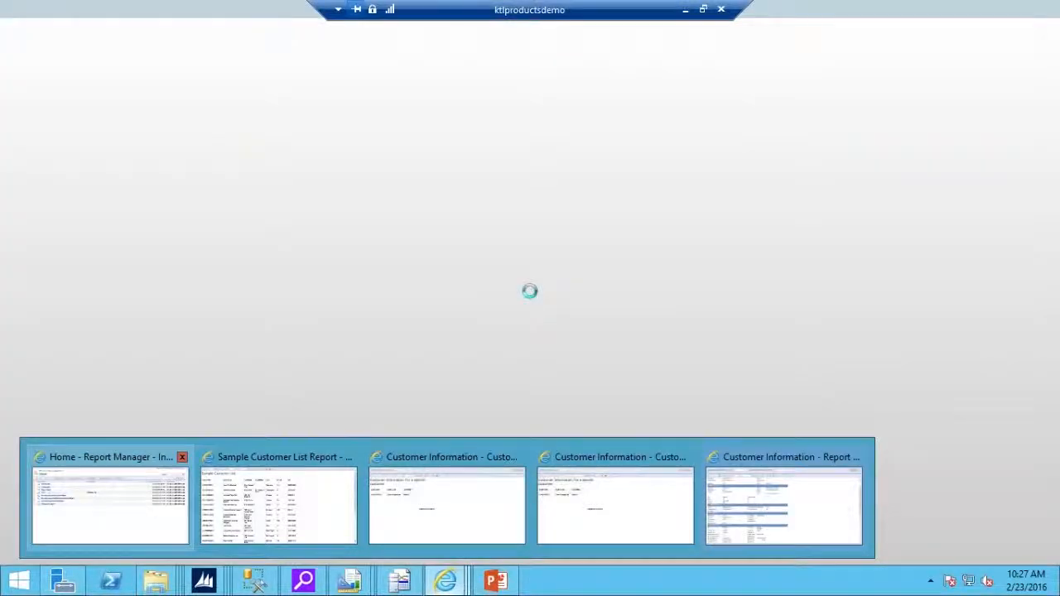
{"action": "left_click", "coordinate": [123, 530]}
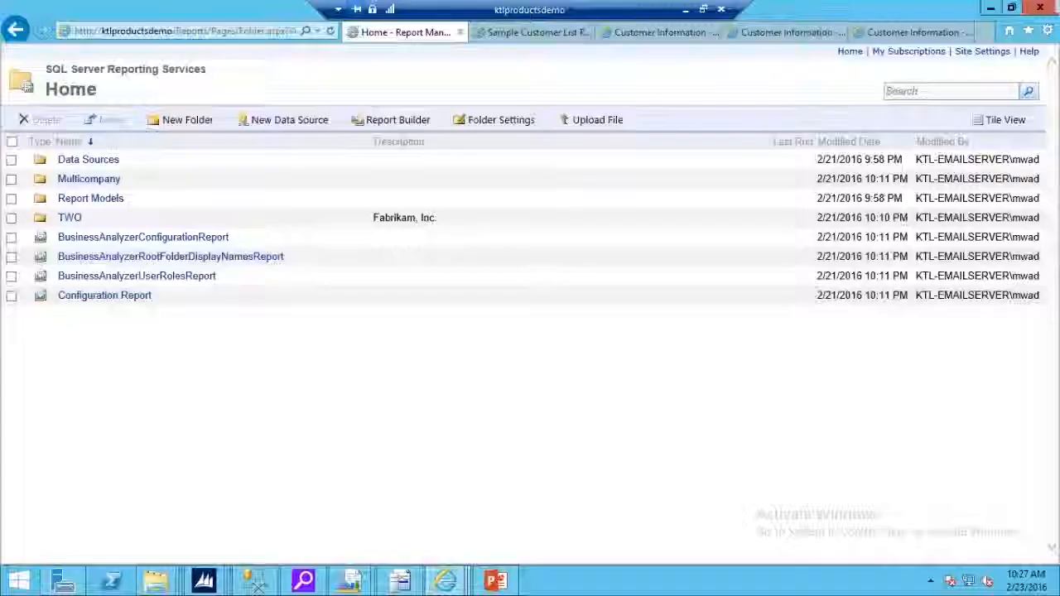
{"action": "left_click", "coordinate": [406, 124]}
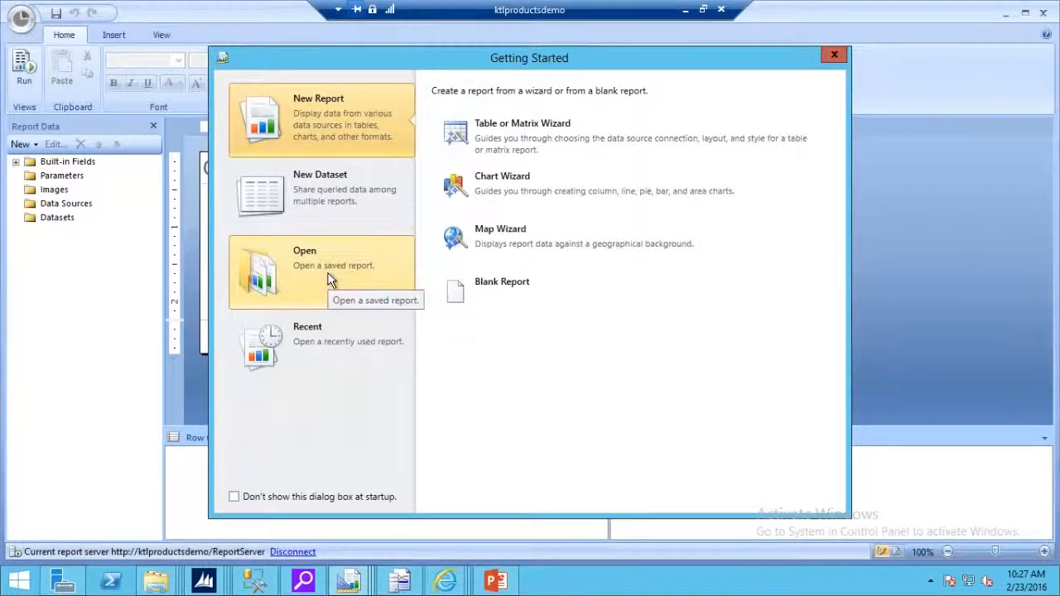
{"action": "left_click", "coordinate": [329, 280]}
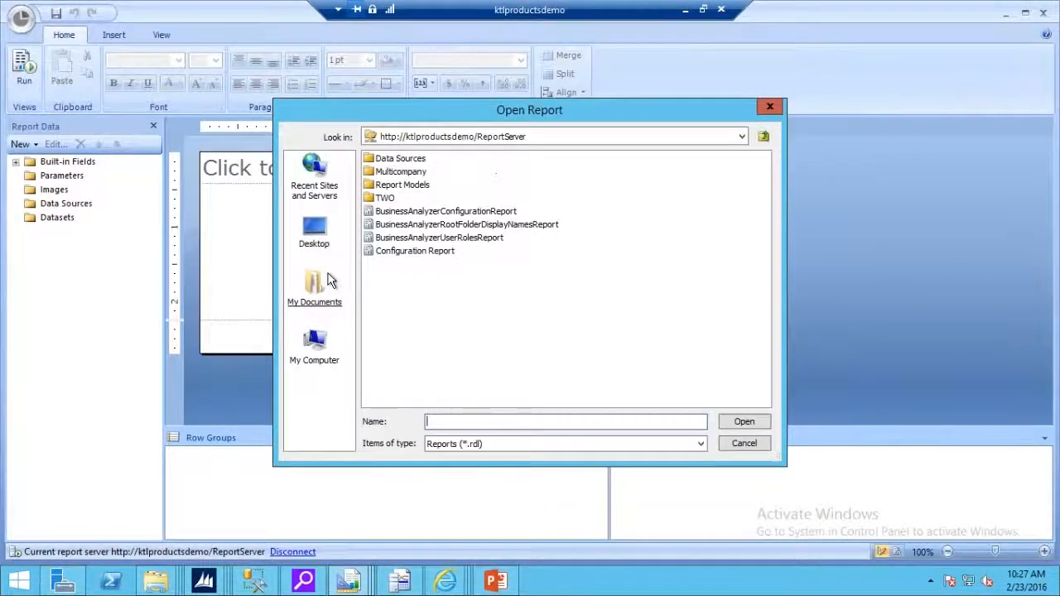
{"action": "double_click", "coordinate": [386, 198]}
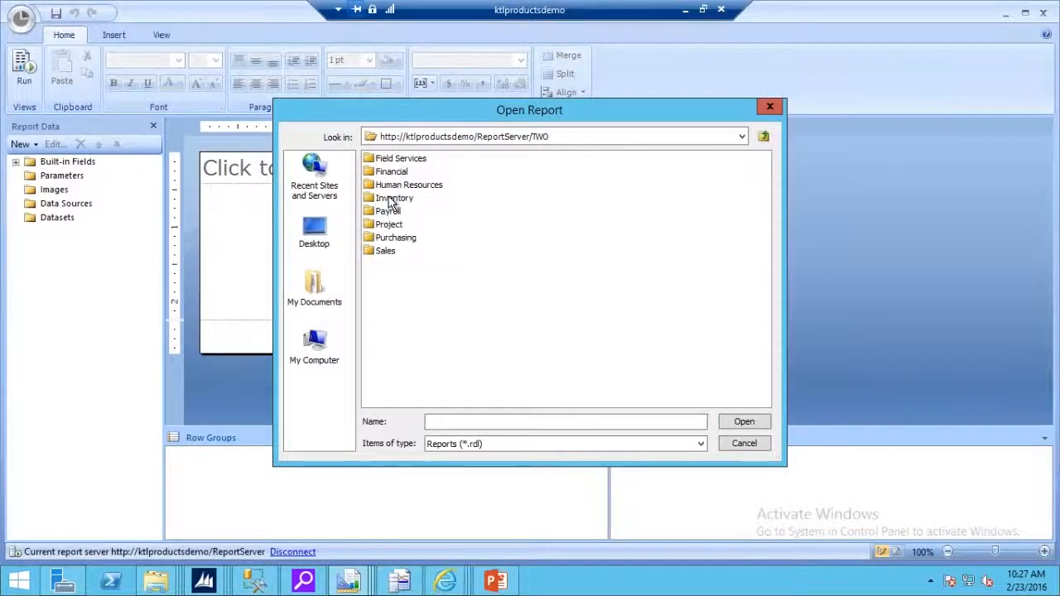
{"action": "double_click", "coordinate": [384, 253]}
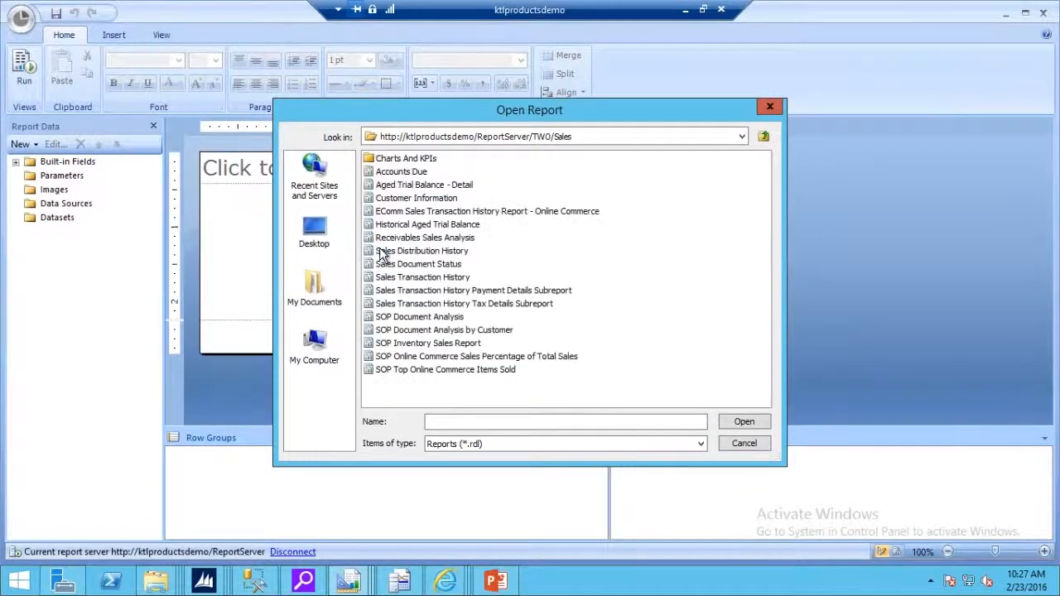
{"action": "double_click", "coordinate": [404, 210]}
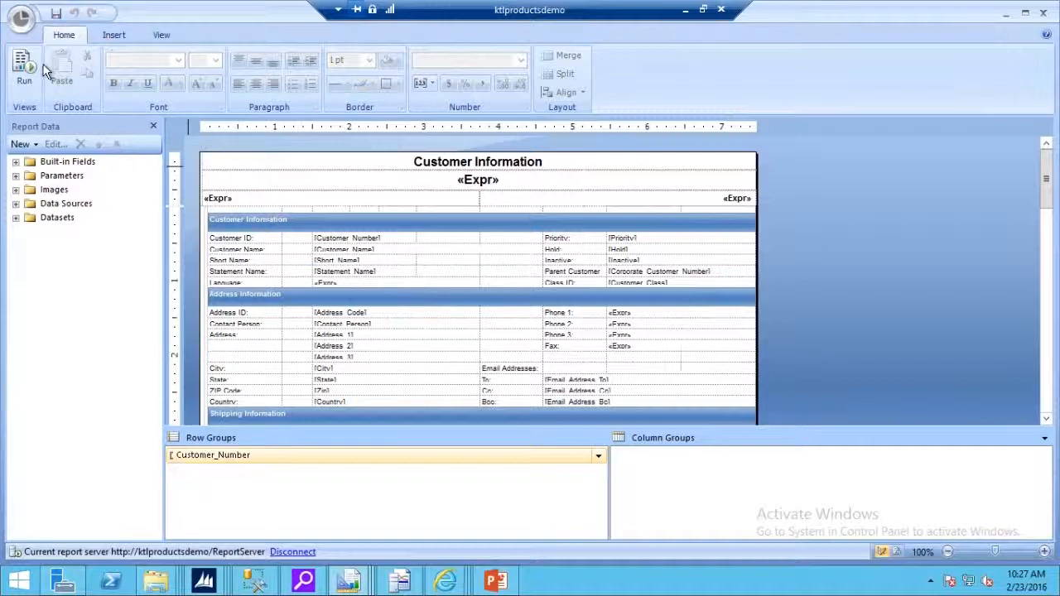
Save a copy of the report in TWO/Sales/Charts And KPIs under the name "Customer Information - Hide Details".
{"action": "left_click", "coordinate": [27, 30]}
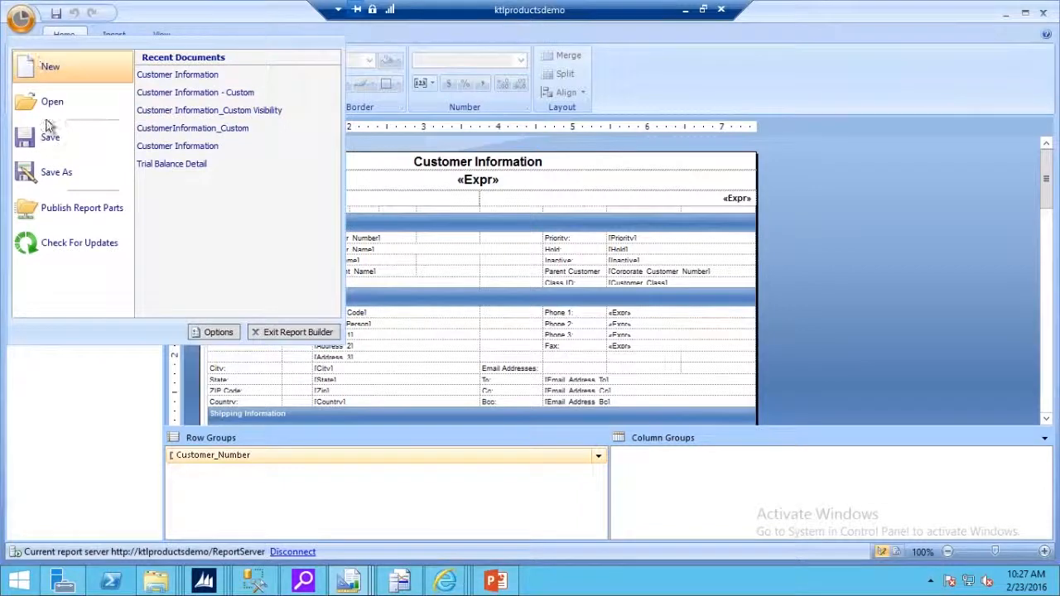
{"action": "left_click", "coordinate": [52, 171]}
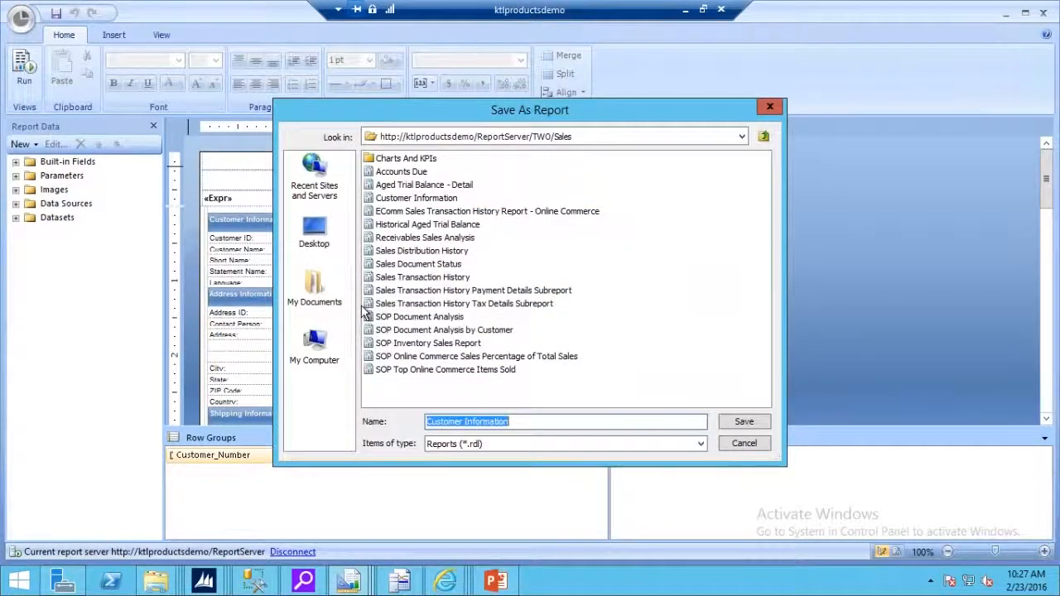
{"action": "double_click", "coordinate": [404, 159]}
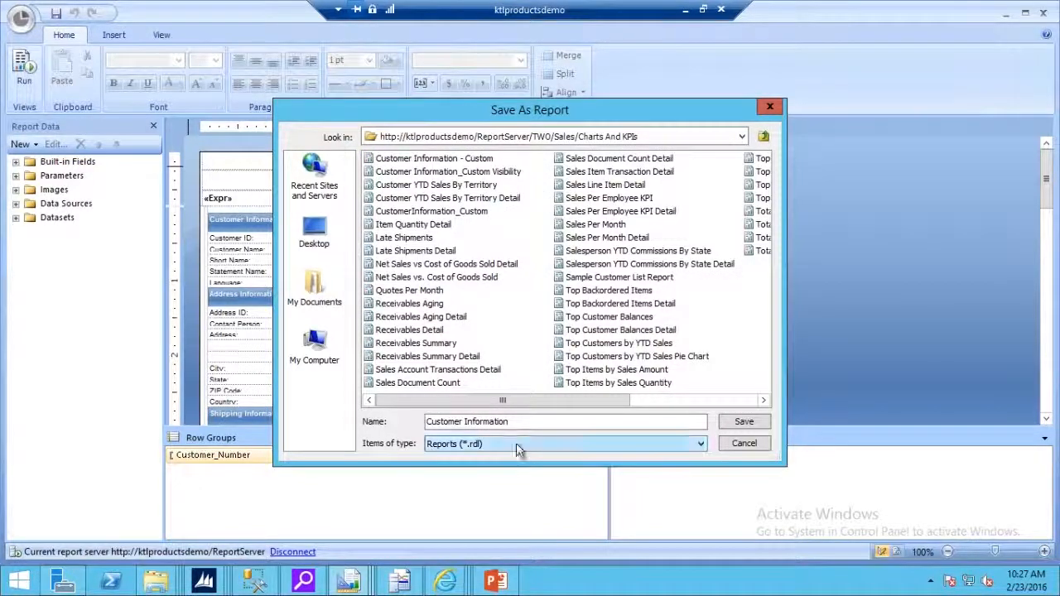
{"action": "left_click", "coordinate": [523, 424]}
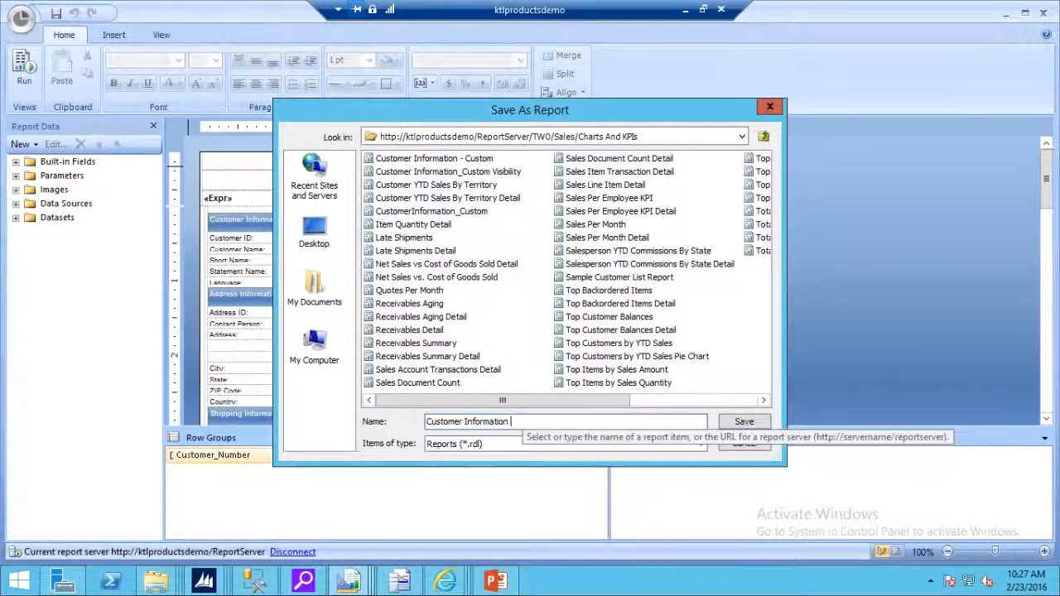
{"action": "type", "text": "- C"}
{"action": "key", "text": "BackSpace"}
{"action": "type", "text": "Hide"}
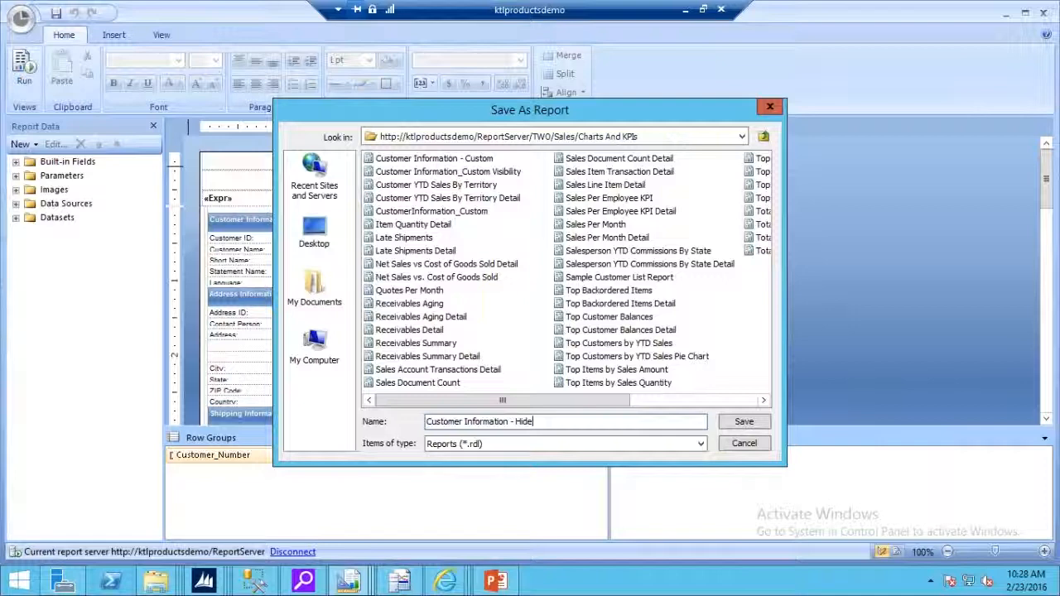
{"action": "type", "text": " Deta"}
{"action": "key", "text": "BackSpace"}
{"action": "key", "text": "BackSpace"}
{"action": "type", "text": "ils"}
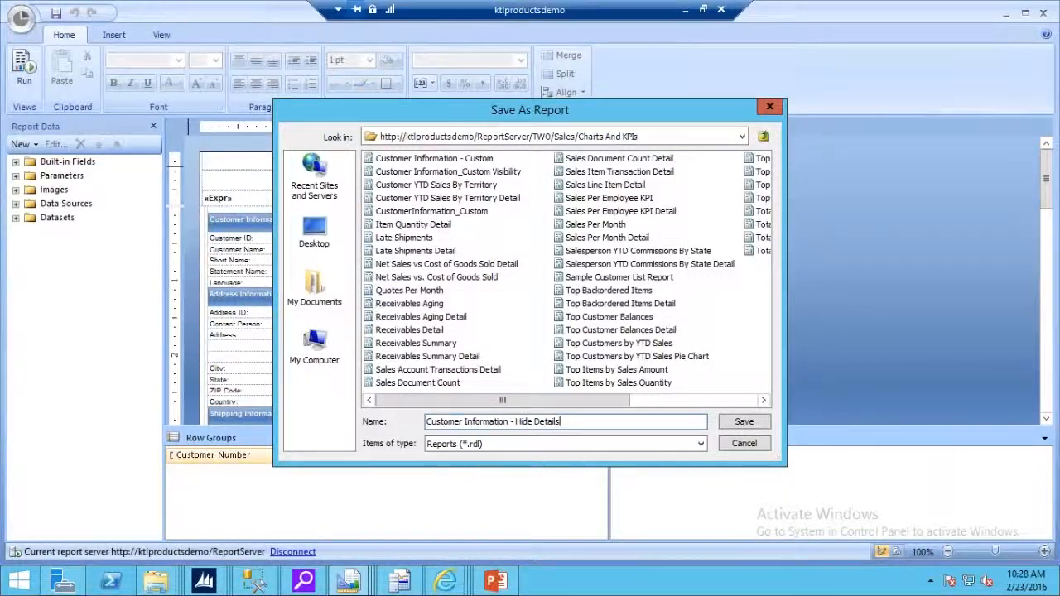
{"action": "key", "text": "Return"}
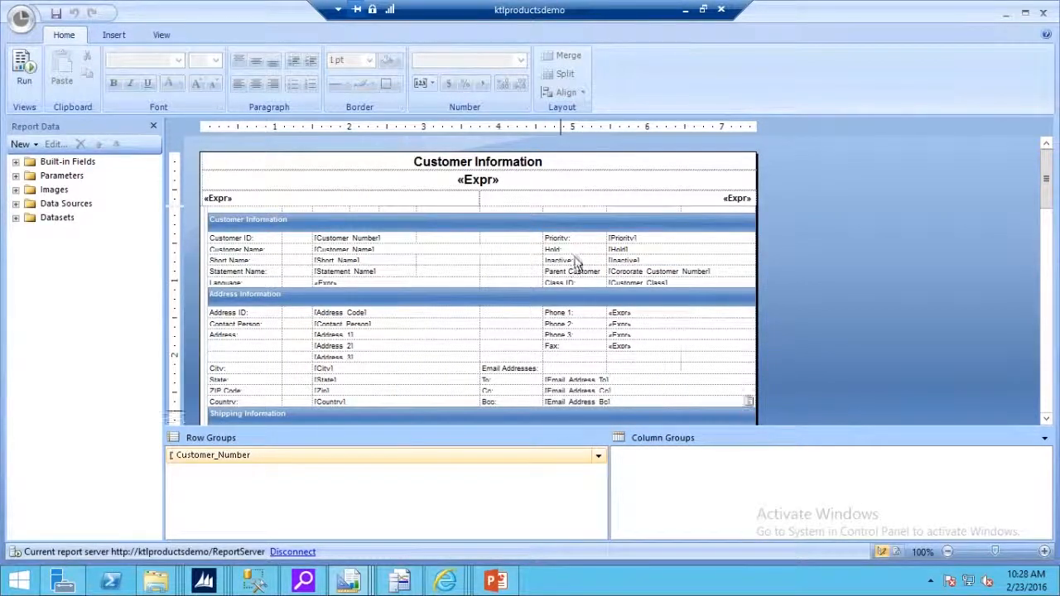
Extend the report title so it reads "Customer Information with custom visibility".
{"action": "left_click", "coordinate": [568, 166]}
{"action": "left_click", "coordinate": [566, 162]}
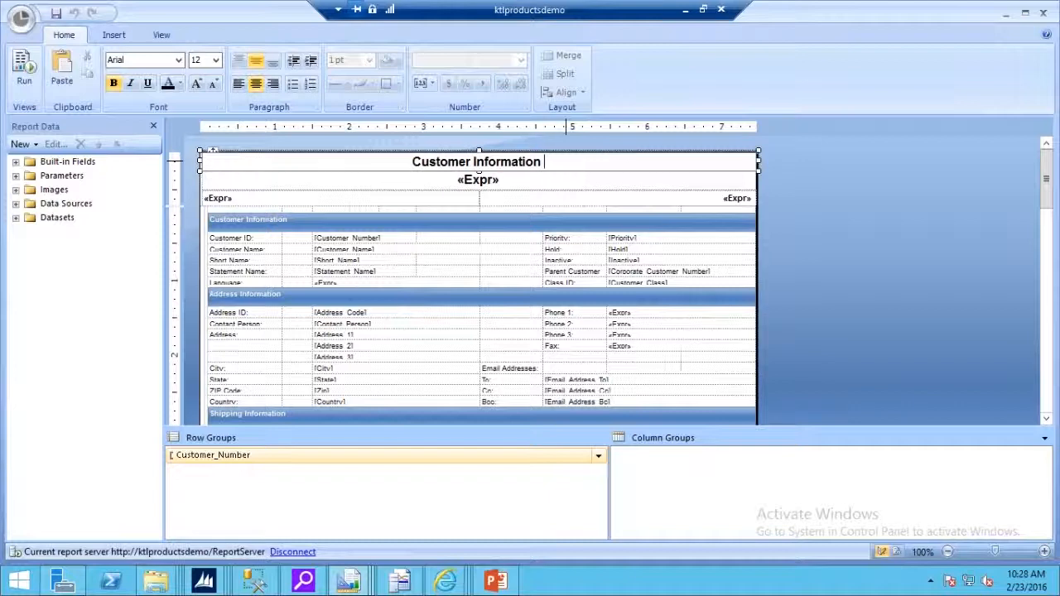
{"action": "type", "text": "with "}
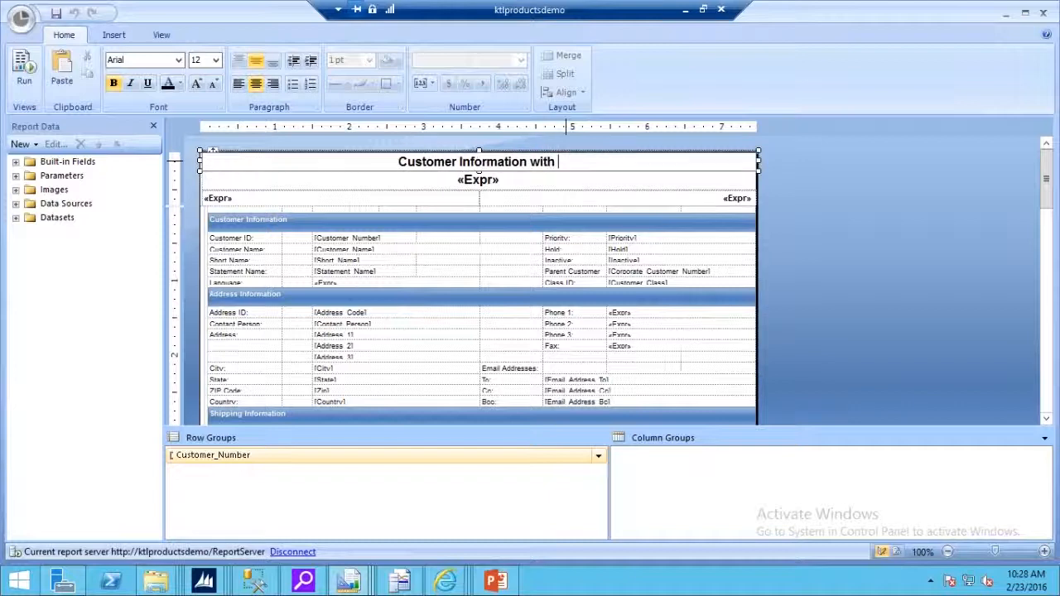
{"action": "type", "text": "custom "}
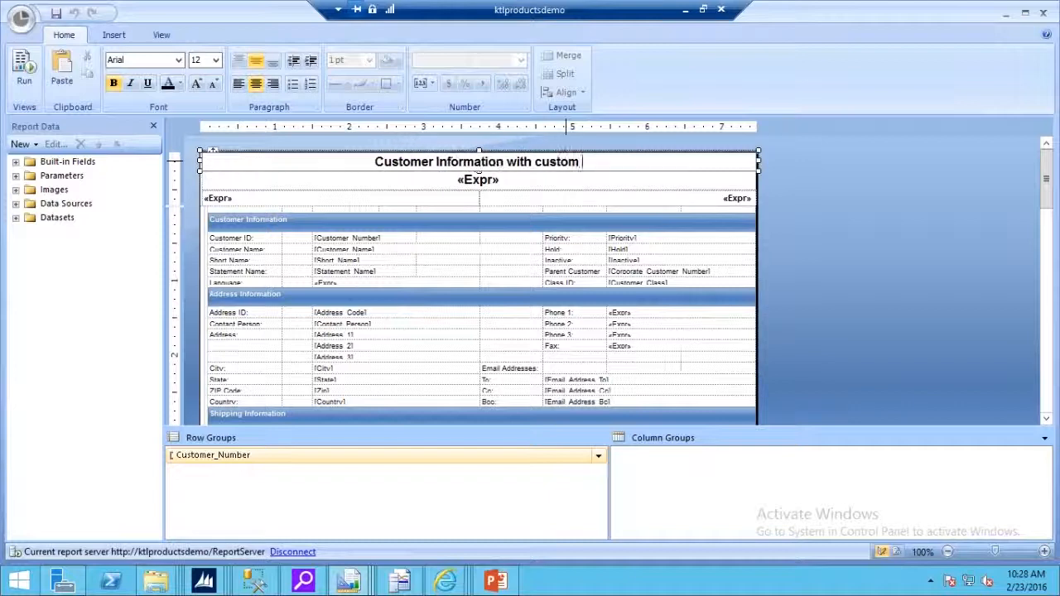
{"action": "type", "text": "visibility"}
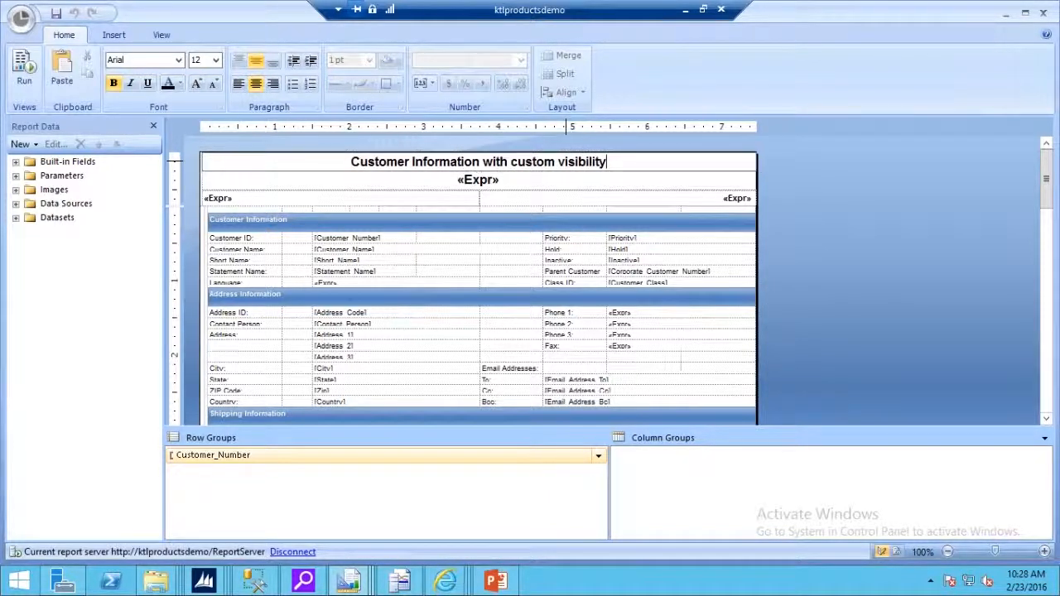
{"action": "left_click", "coordinate": [802, 208]}
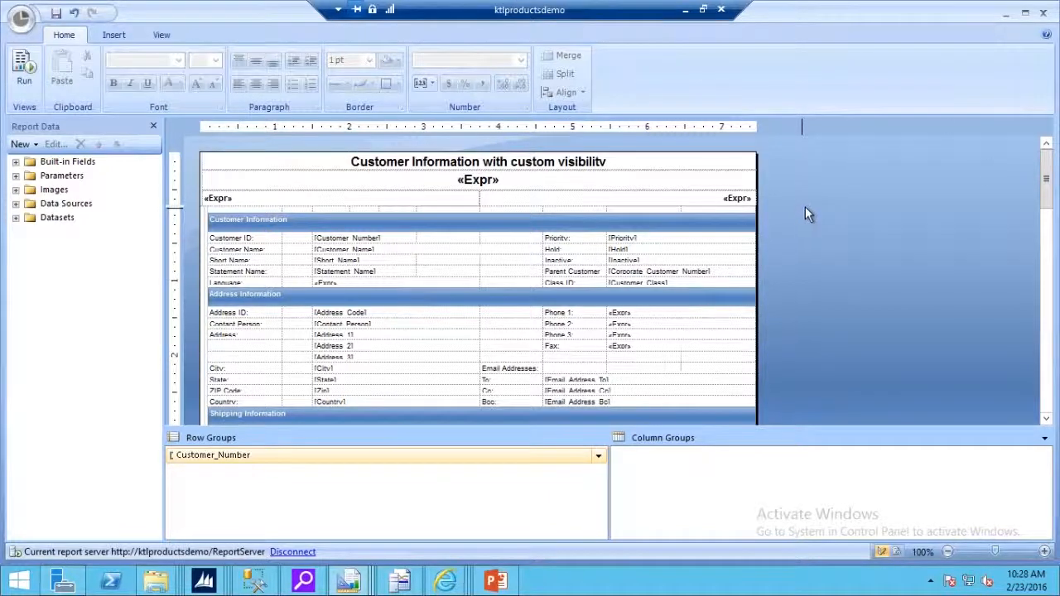
Locate the built-in User ID field and run the report to check the user ID in its header, returning to the design view.
{"action": "left_click_drag", "start_coordinate": [1045, 189], "coordinate": [1046, 171]}
{"action": "left_click", "coordinate": [16, 162]}
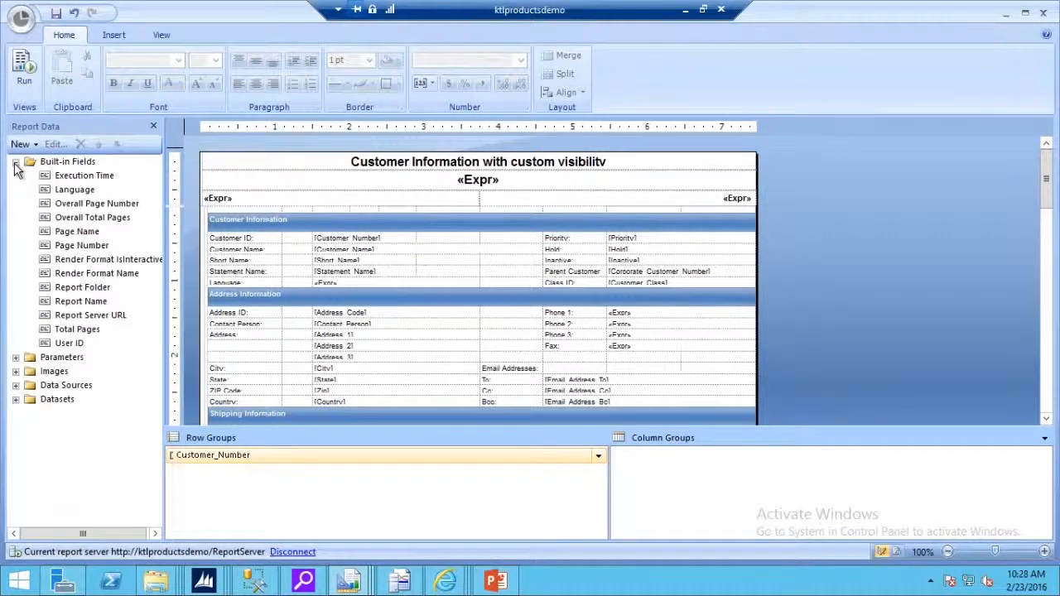
{"action": "left_click", "coordinate": [81, 344]}
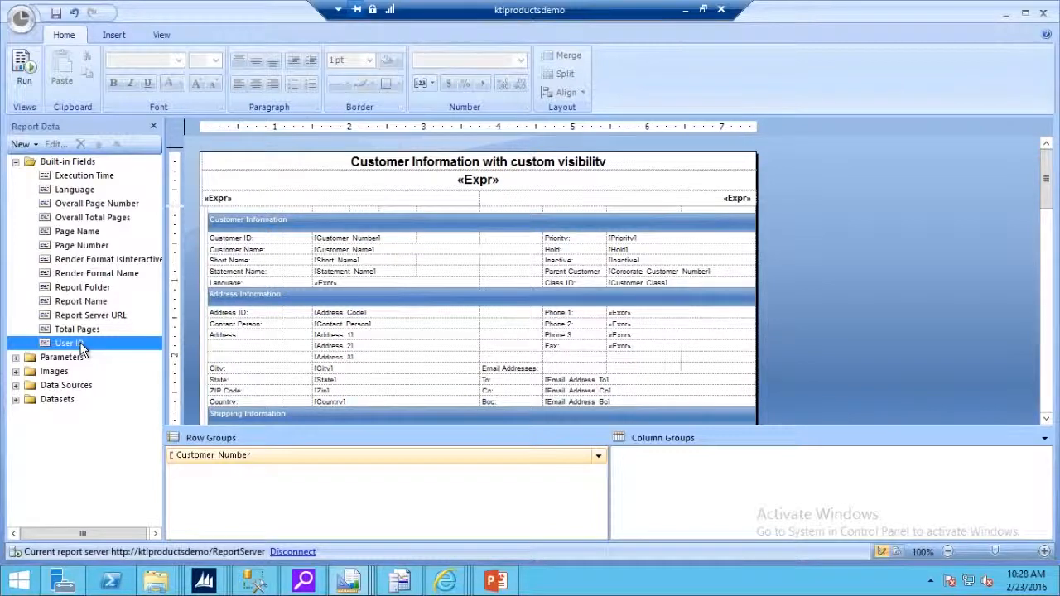
{"action": "left_click", "coordinate": [497, 203]}
{"action": "mouse_move", "coordinate": [479, 197]}
{"action": "left_mouse_down"}
{"action": "mouse_move", "coordinate": [571, 198]}
{"action": "mouse_move", "coordinate": [482, 199]}
{"action": "left_mouse_up"}
{"action": "left_click", "coordinate": [35, 77]}
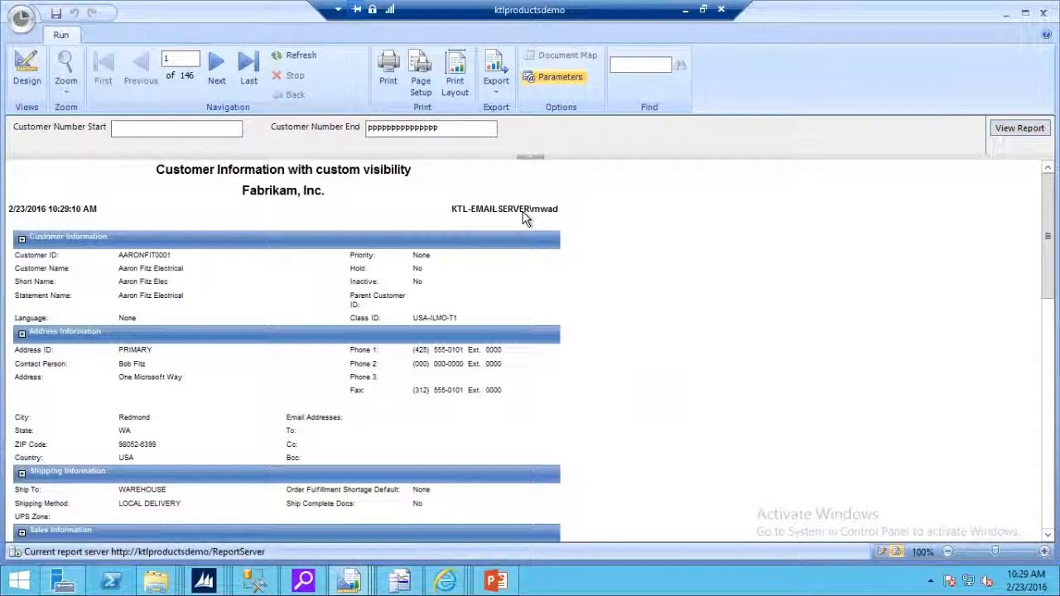
{"action": "left_click", "coordinate": [25, 75]}
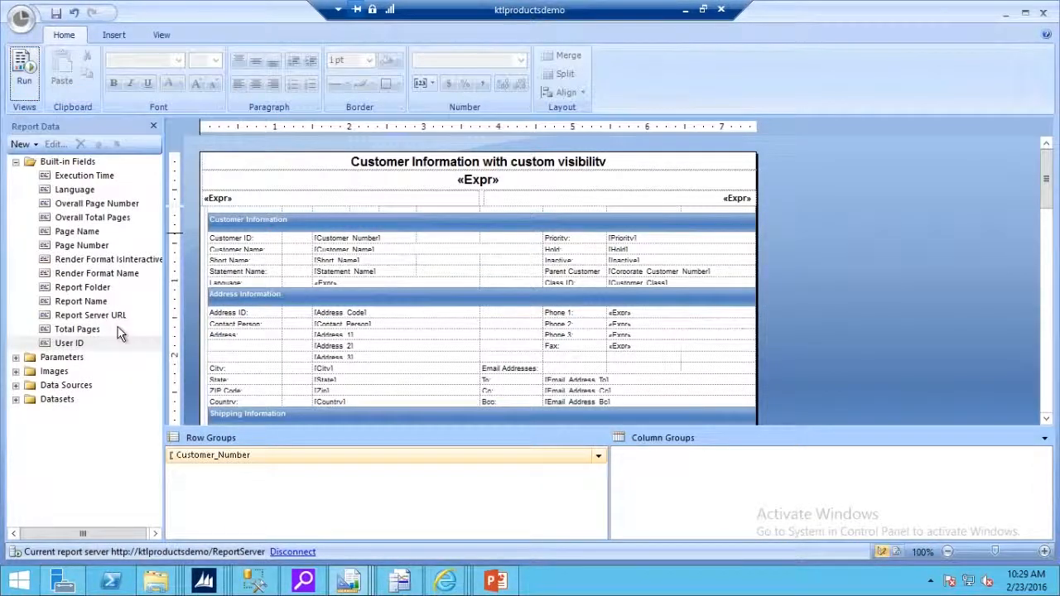
Expand the report's datasets and open the properties of the CustomerInformation dataset.
{"action": "left_click", "coordinate": [16, 400]}
{"action": "right_click", "coordinate": [61, 164]}
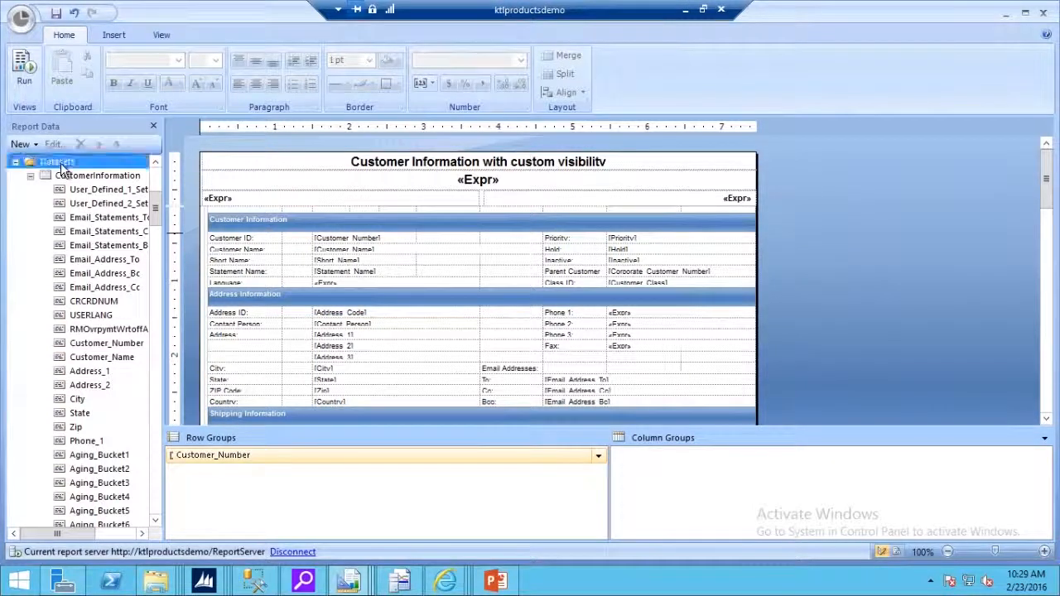
{"action": "left_click", "coordinate": [33, 203]}
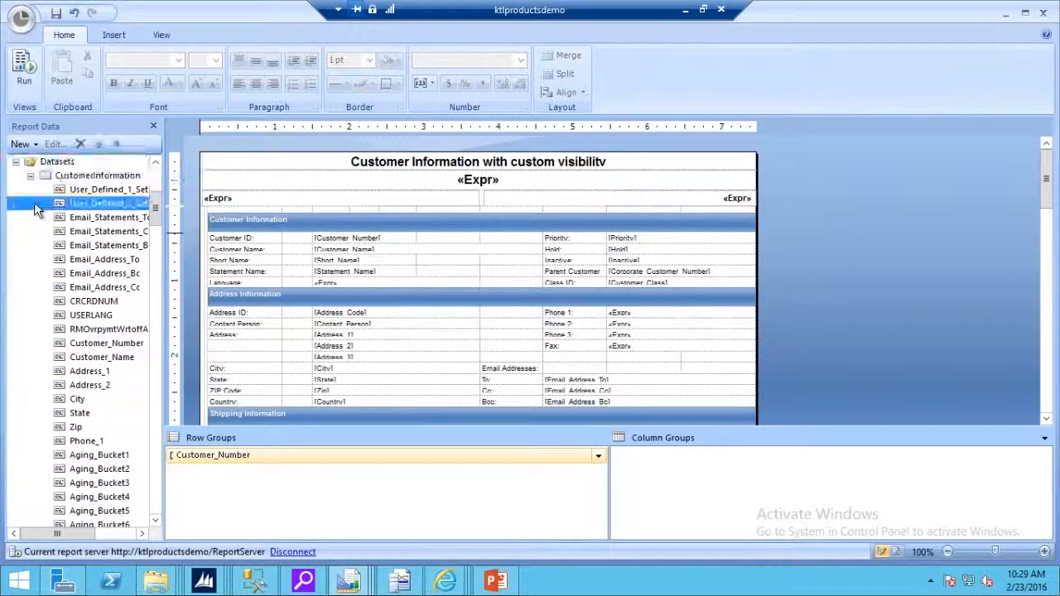
{"action": "left_click", "coordinate": [79, 179]}
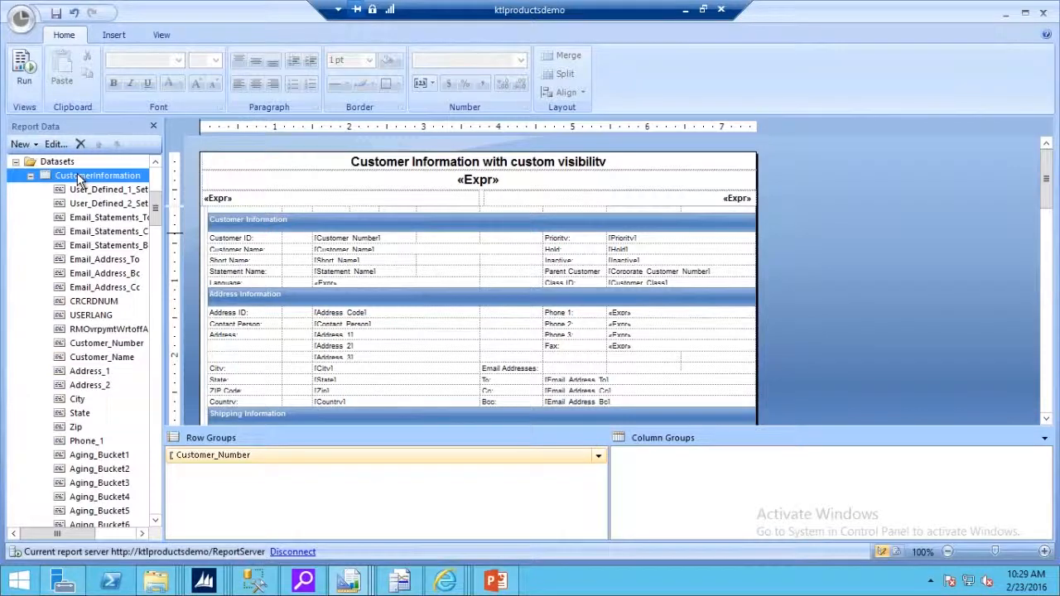
{"action": "right_click", "coordinate": [79, 179]}
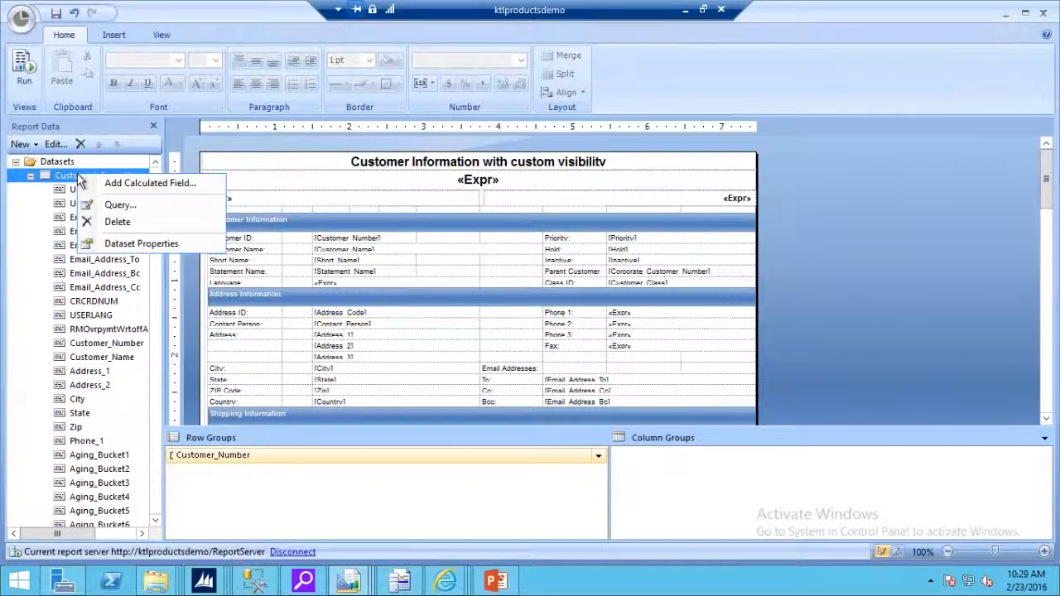
{"action": "left_click", "coordinate": [30, 176]}
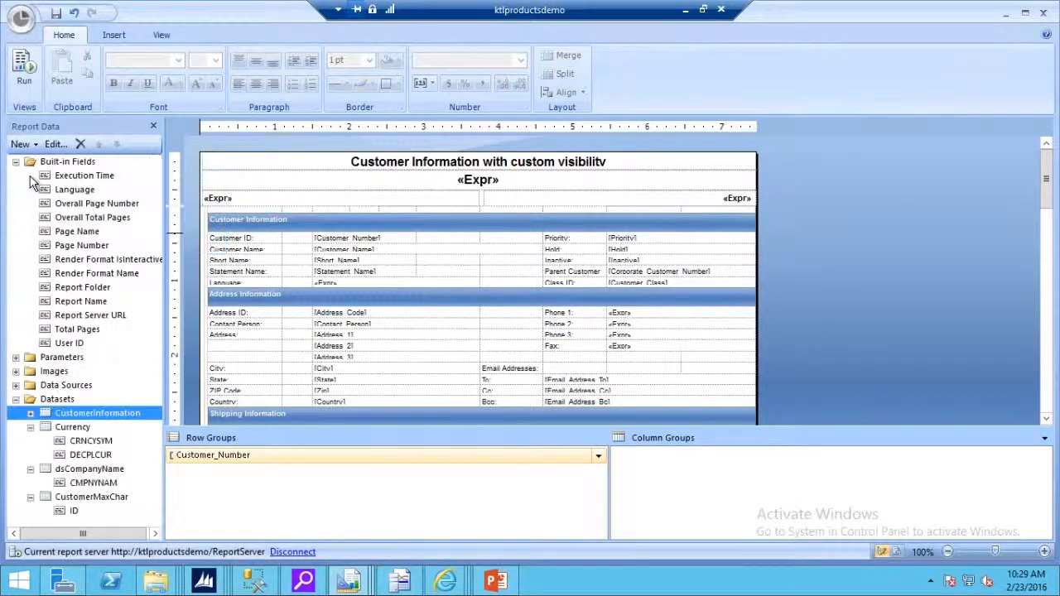
{"action": "right_click", "coordinate": [139, 415]}
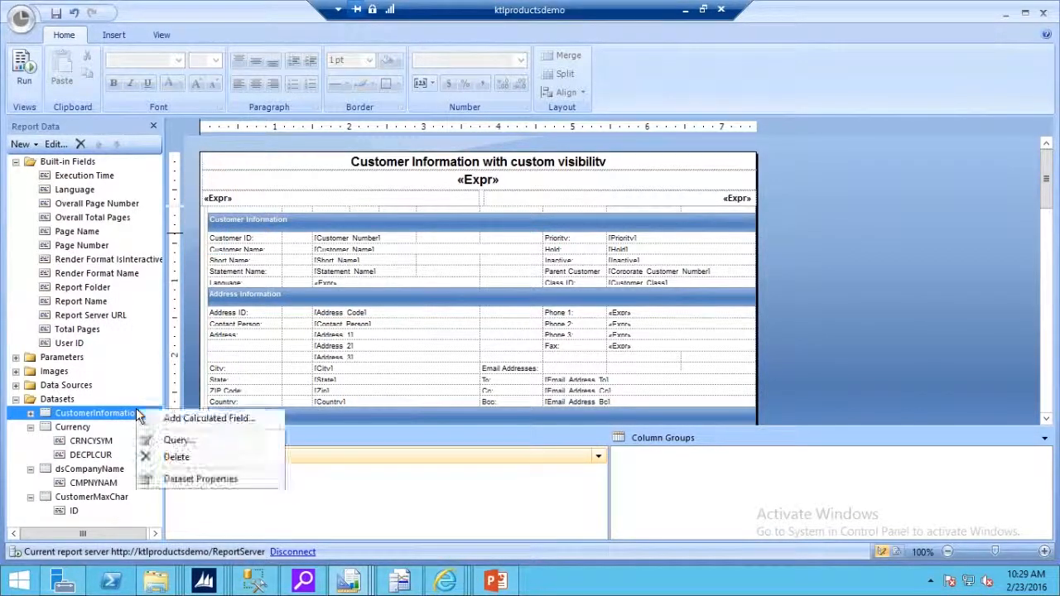
{"action": "left_click", "coordinate": [179, 479]}
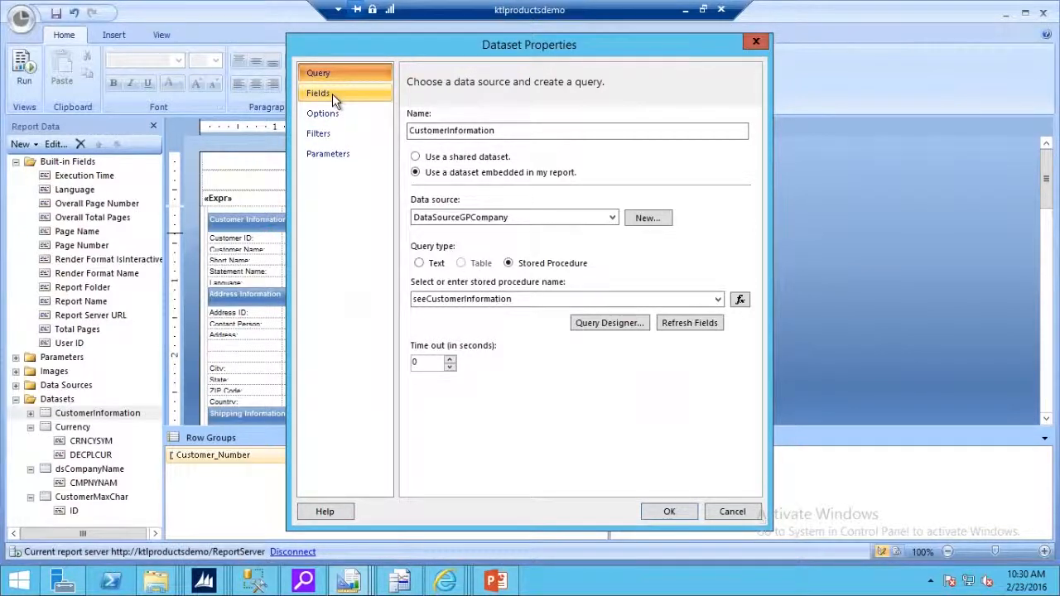
Add a filter to the CustomerInformation dataset that uses the [Salesperson_ID] field as its expression.
{"action": "left_click", "coordinate": [328, 138]}
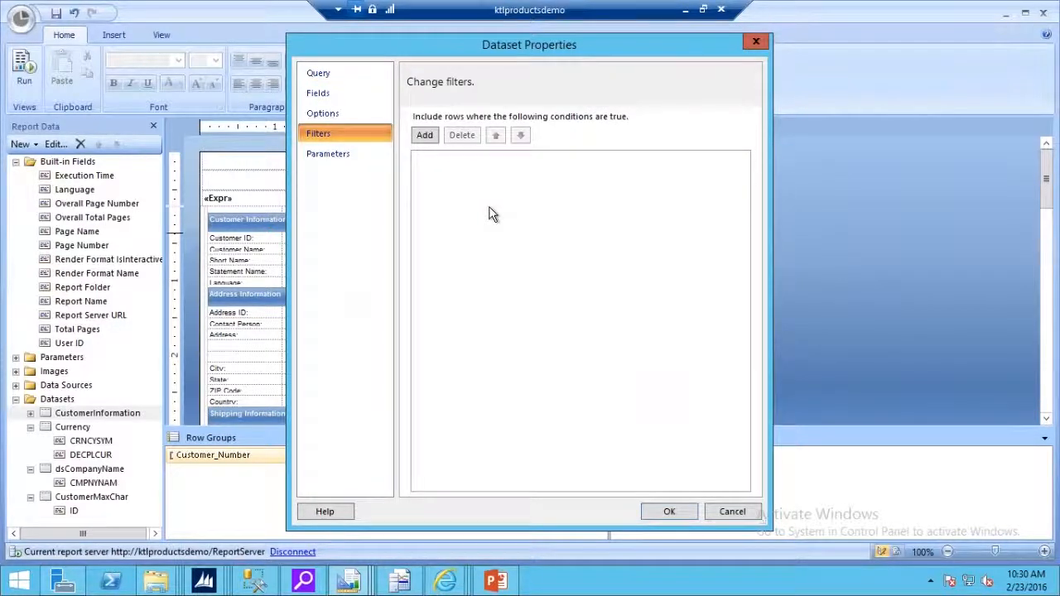
{"action": "left_click", "coordinate": [425, 136]}
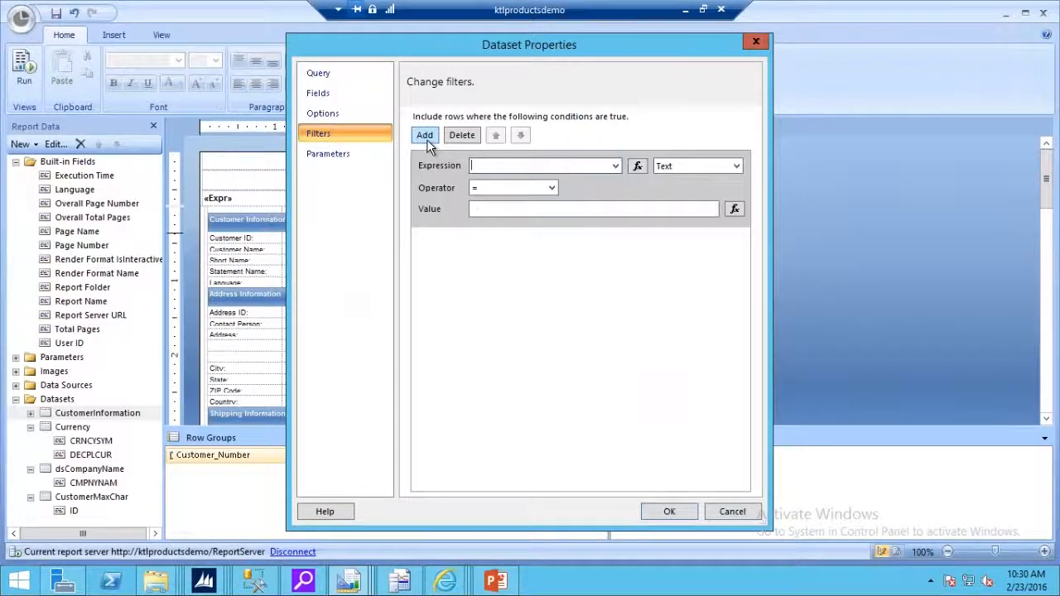
{"action": "left_click", "coordinate": [616, 167]}
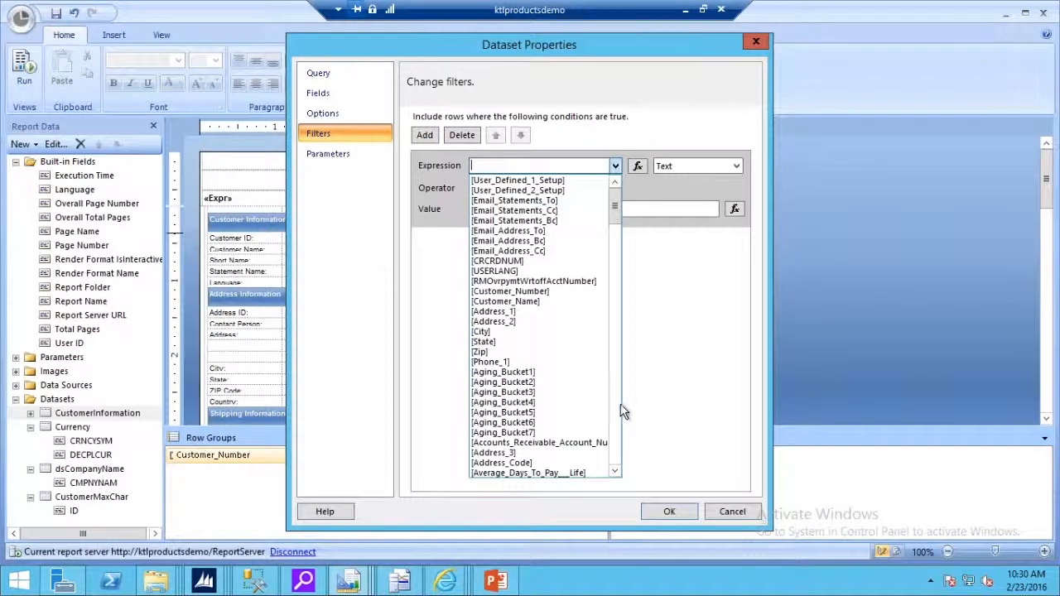
{"action": "left_click_drag", "start_coordinate": [613, 216], "coordinate": [617, 344]}
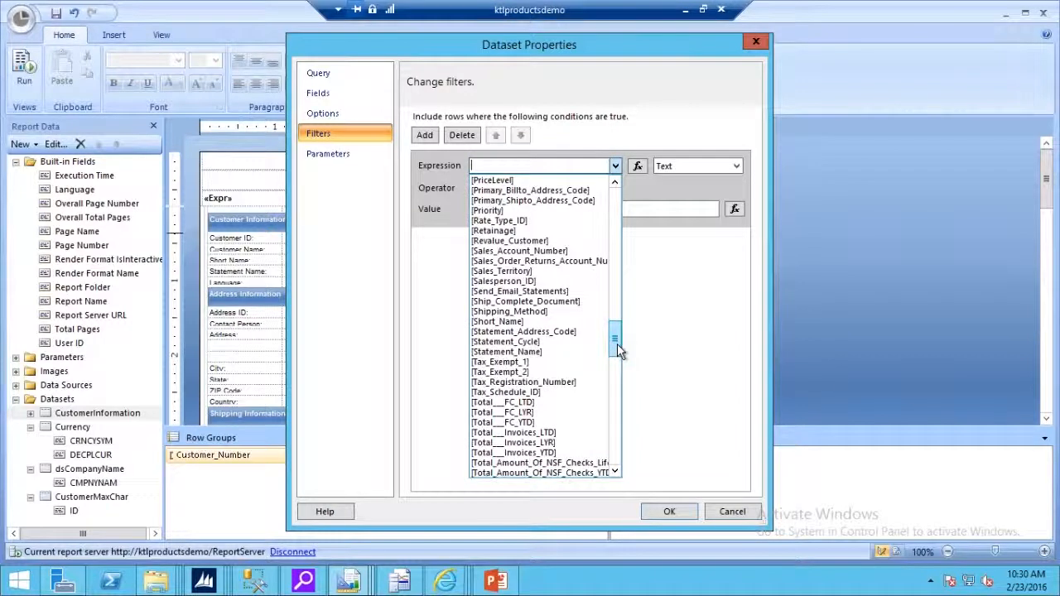
{"action": "left_click", "coordinate": [537, 284]}
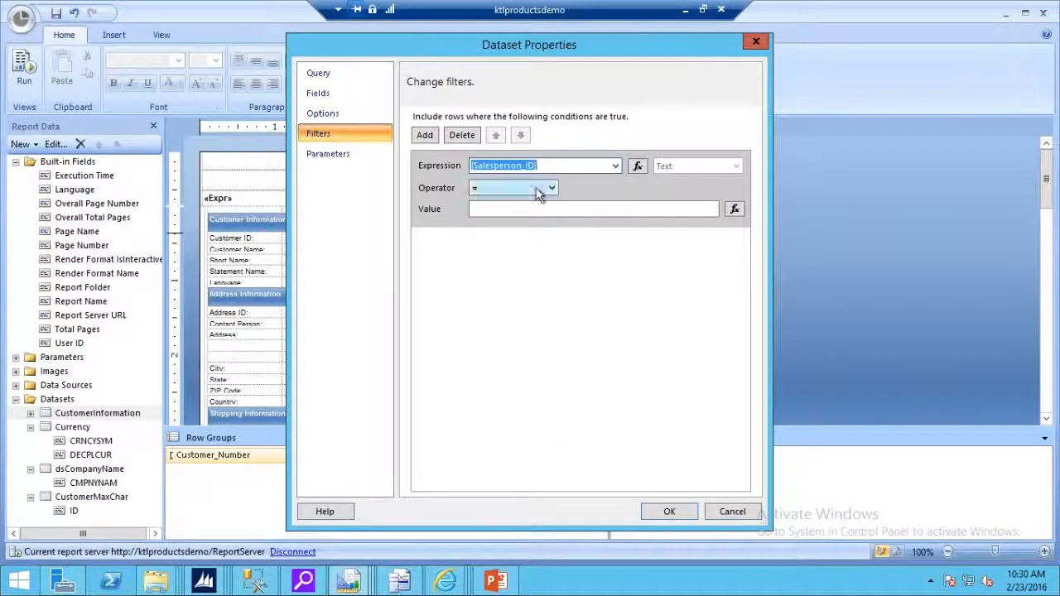
Set the Salesperson_ID filter's value to the built-in UserID expression, apply the dataset changes and run the report.
{"action": "left_click", "coordinate": [598, 212]}
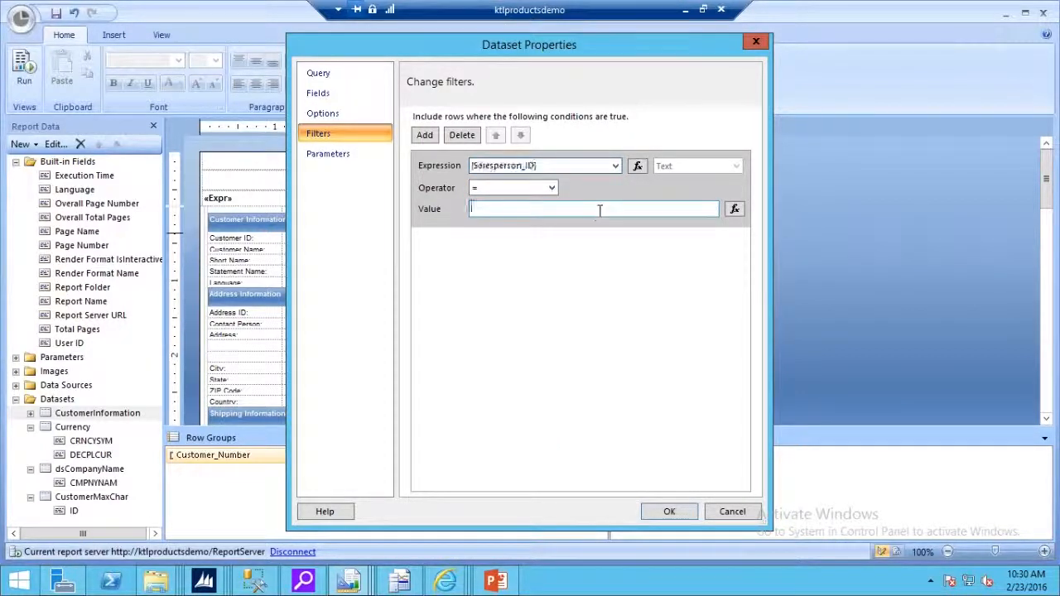
{"action": "left_click", "coordinate": [735, 209]}
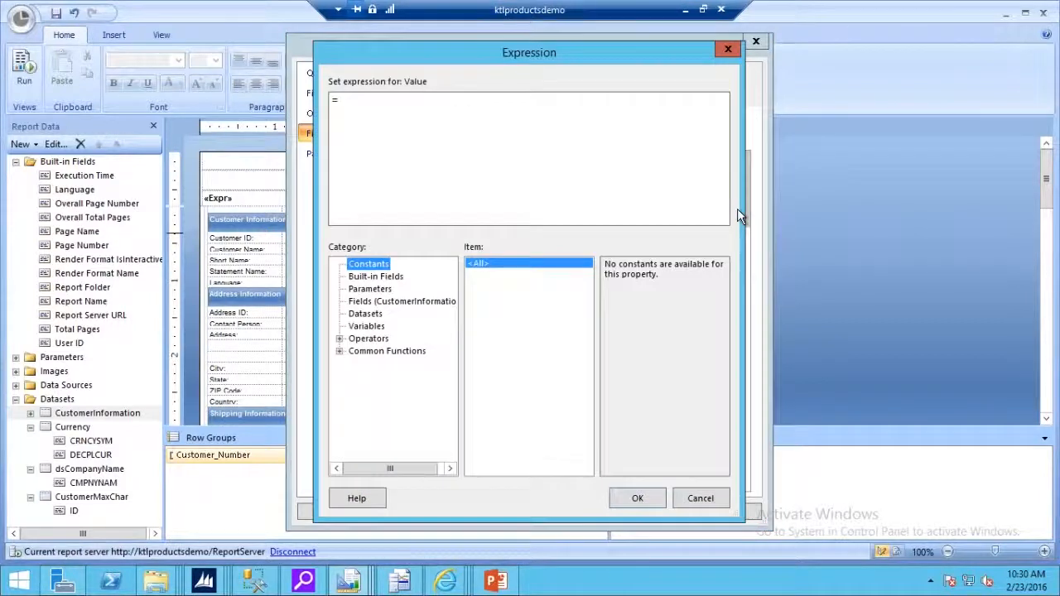
{"action": "left_click", "coordinate": [382, 278]}
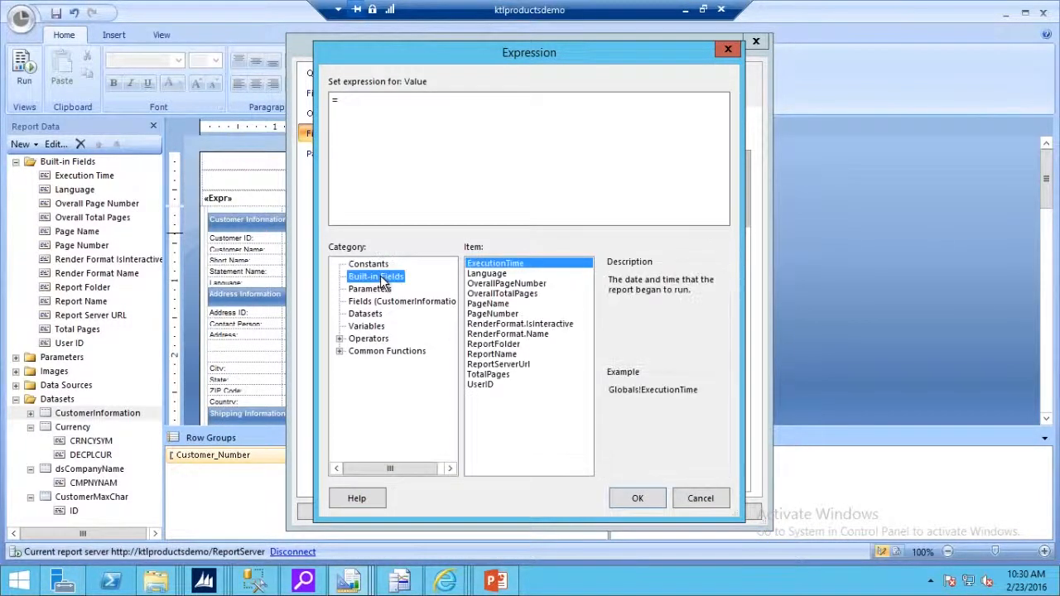
{"action": "left_click", "coordinate": [483, 384]}
{"action": "double_click", "coordinate": [483, 384]}
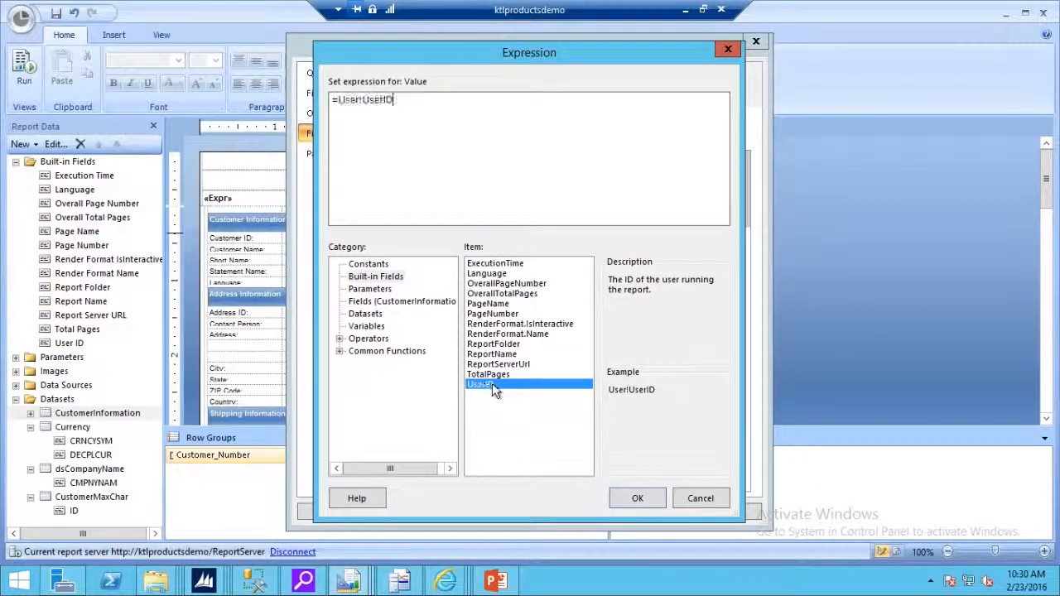
{"action": "left_click", "coordinate": [638, 499]}
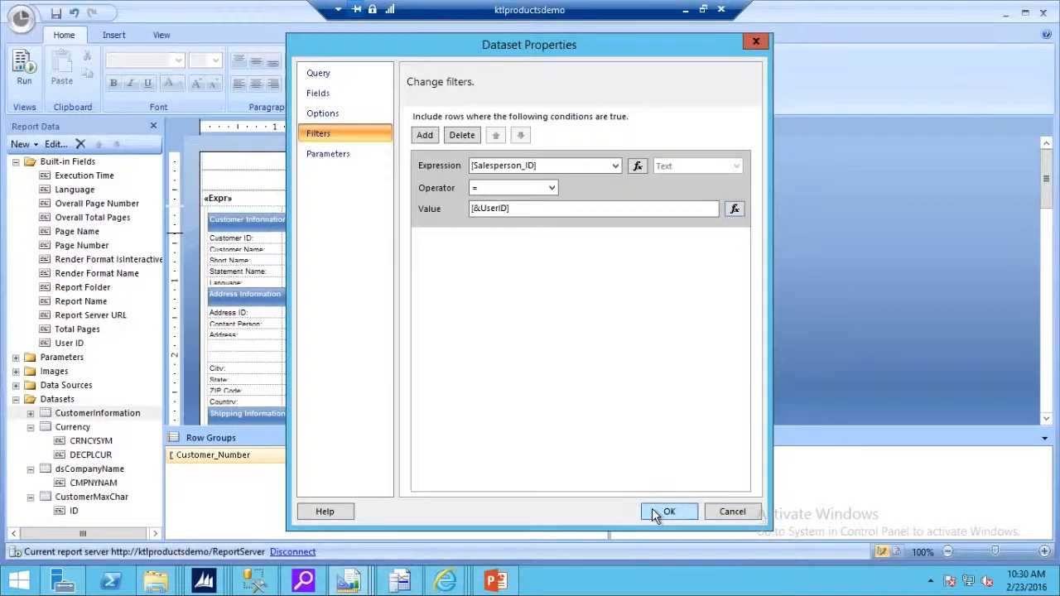
{"action": "left_click", "coordinate": [654, 514]}
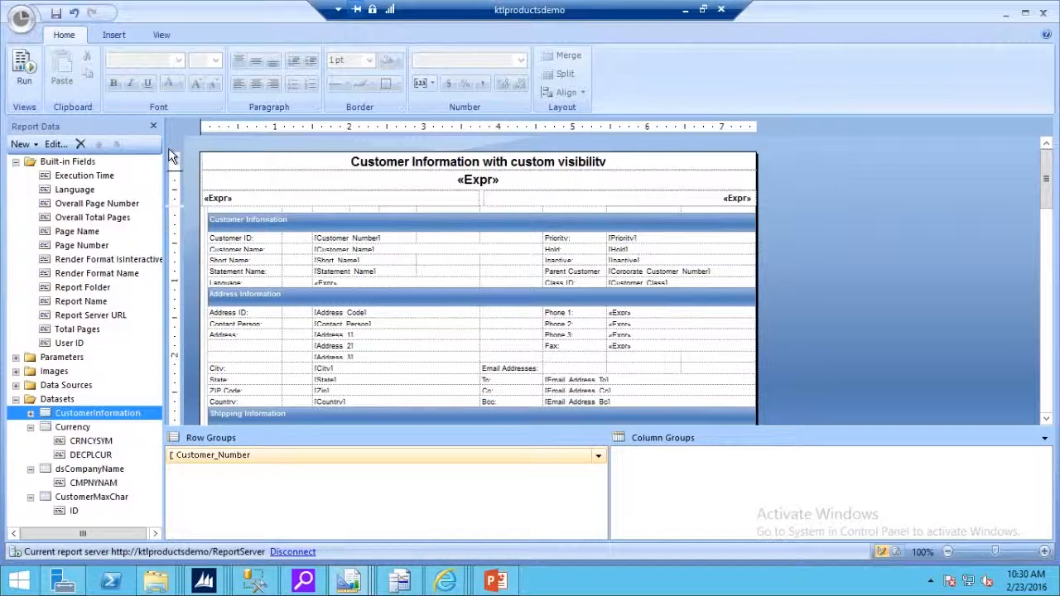
{"action": "left_click", "coordinate": [25, 70]}
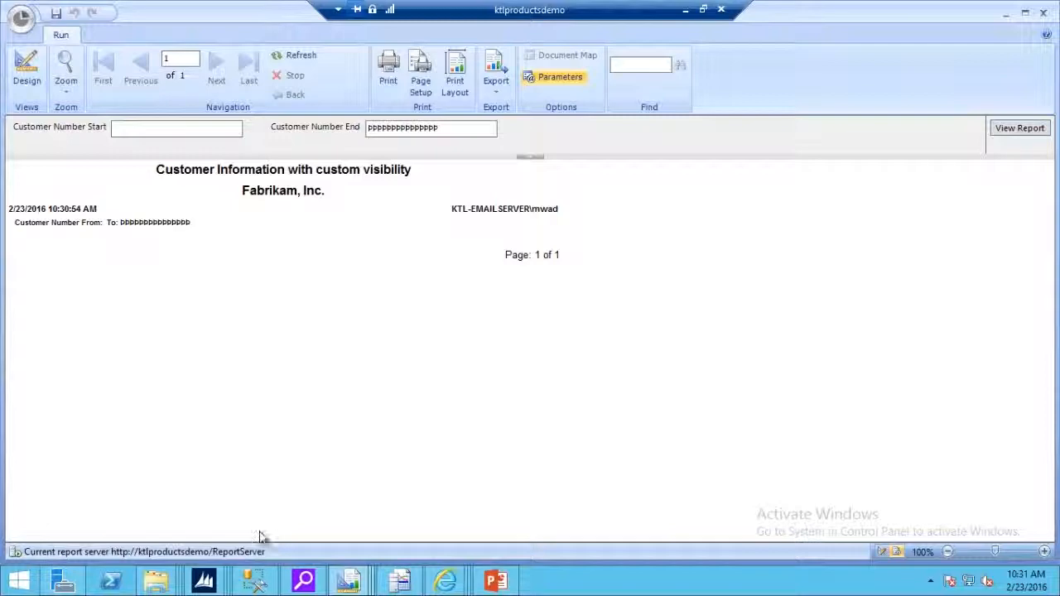
Switch to Dynamics GP, open Salesperson Maintenance from the Sales area and bring up the first salesperson record.
{"action": "mouse_move", "coordinate": [208, 582]}
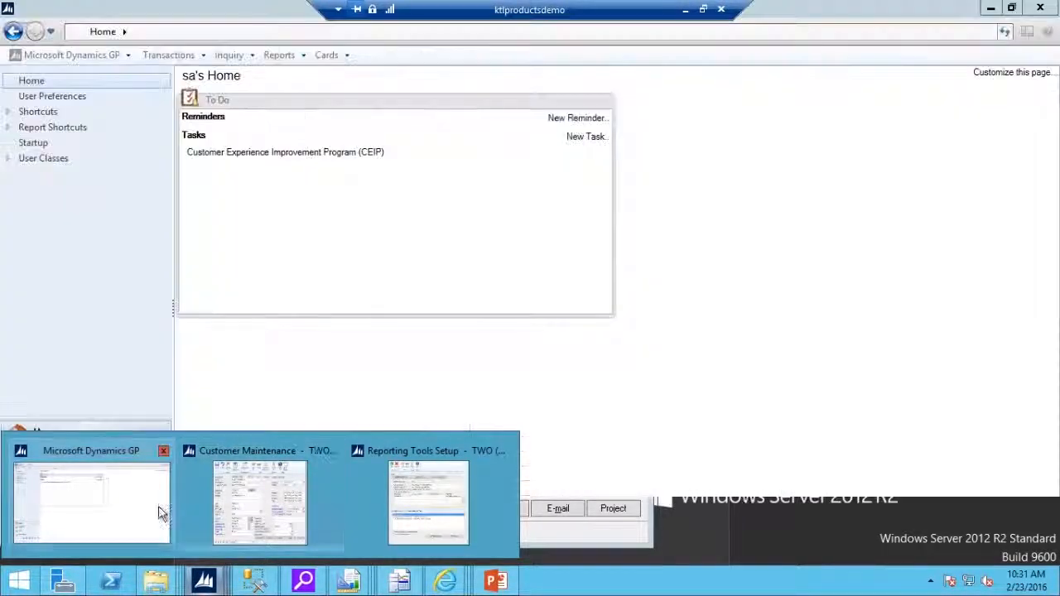
{"action": "left_click", "coordinate": [158, 510]}
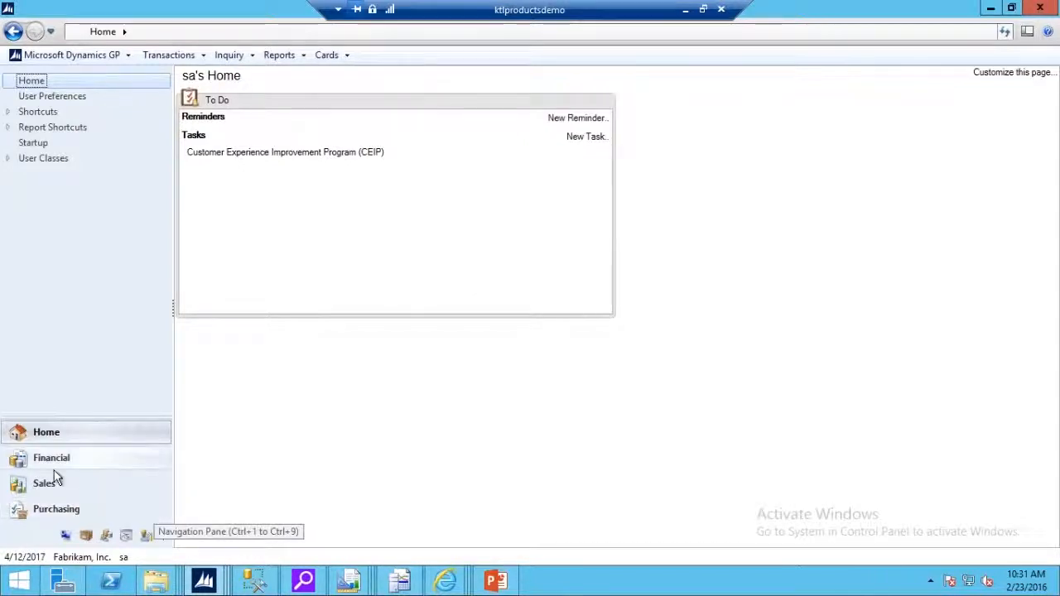
{"action": "left_click", "coordinate": [43, 488]}
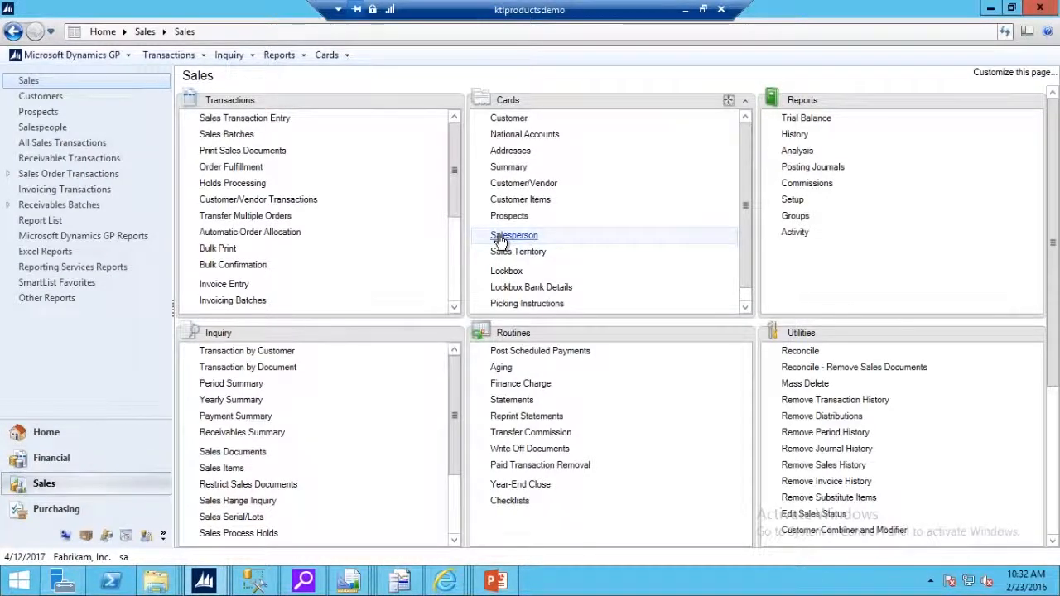
{"action": "left_click", "coordinate": [496, 237]}
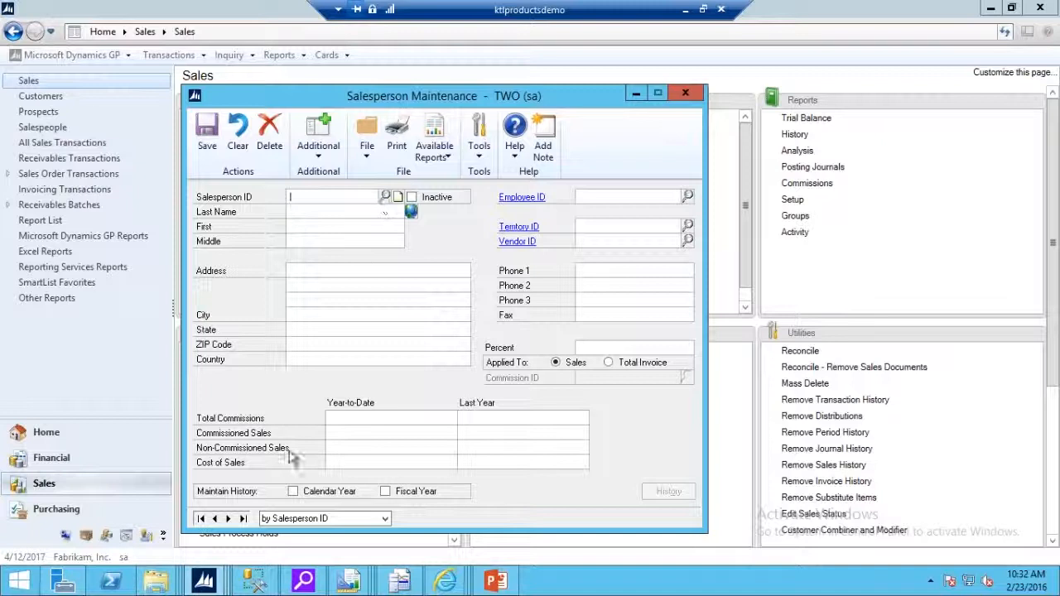
{"action": "left_click", "coordinate": [229, 519]}
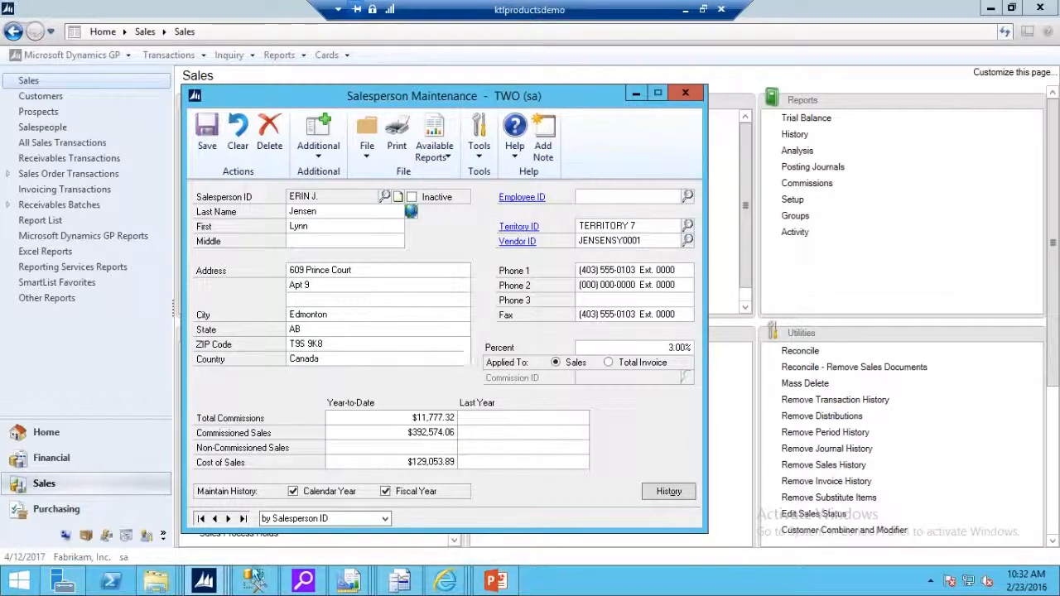
Switch to the PowerPoint presentation and view the "User specific reports" slide.
{"action": "left_click", "coordinate": [499, 582]}
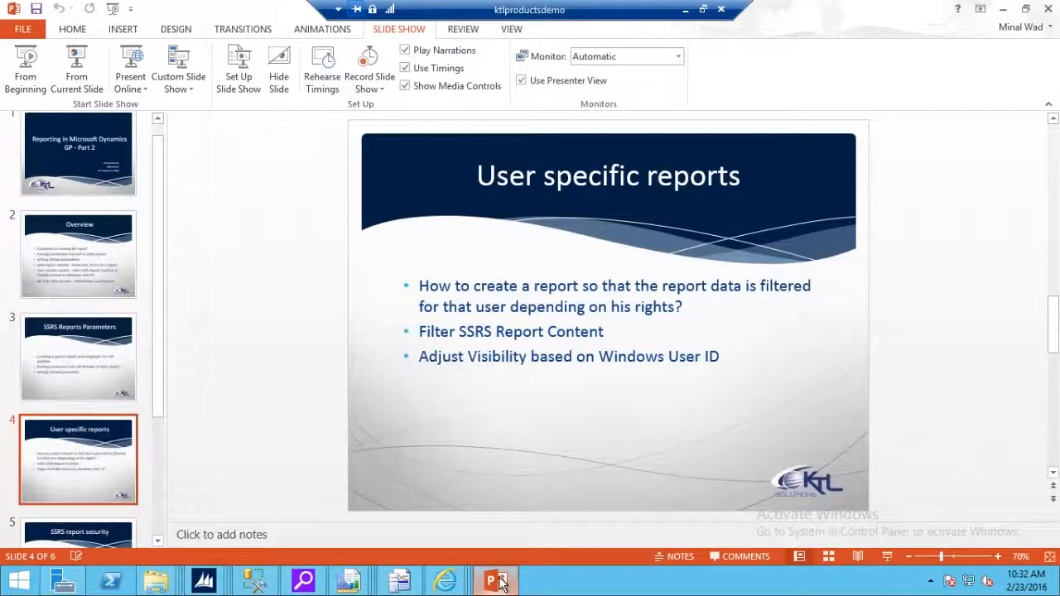